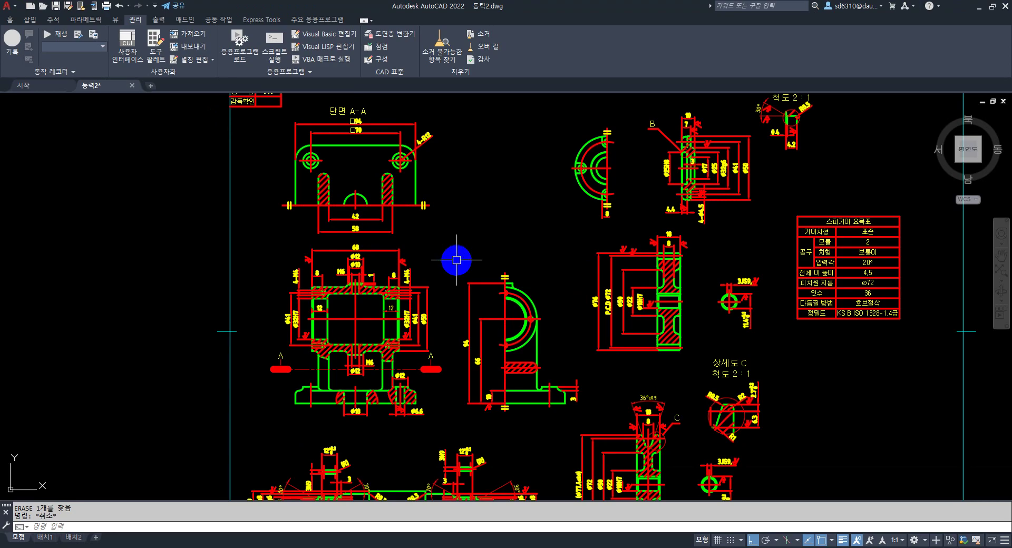
Draw a vertical leader without text, about 11 mm long, downward from the base-line extension left of the side view.
scroll(456, 261, "up", 2)
middle_click_drag(440, 281, 490, 185)
middle_click_drag(488, 277, 490, 243)
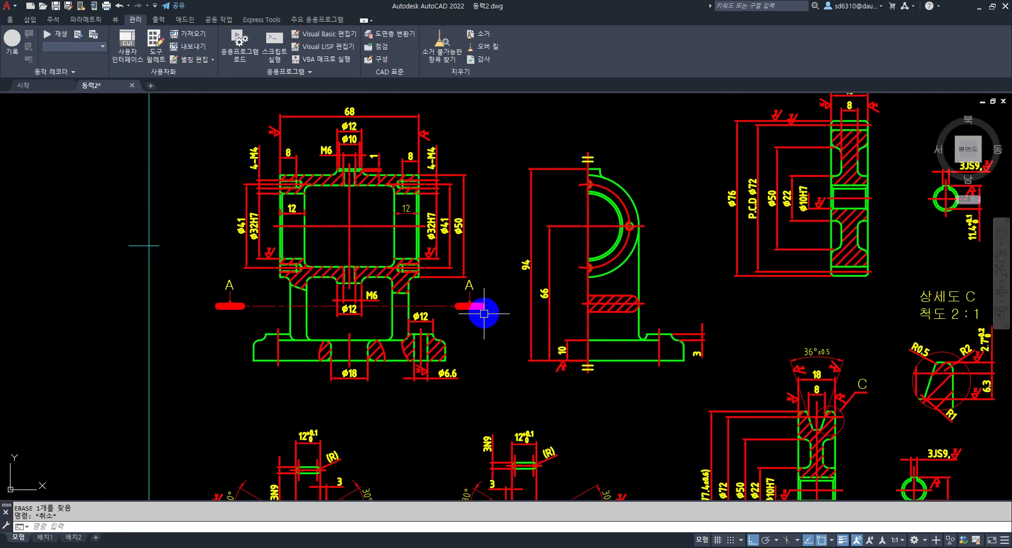
scroll(479, 311, "up", 1)
scroll(503, 290, "down", 1)
middle_click_drag(503, 290, 450, 283)
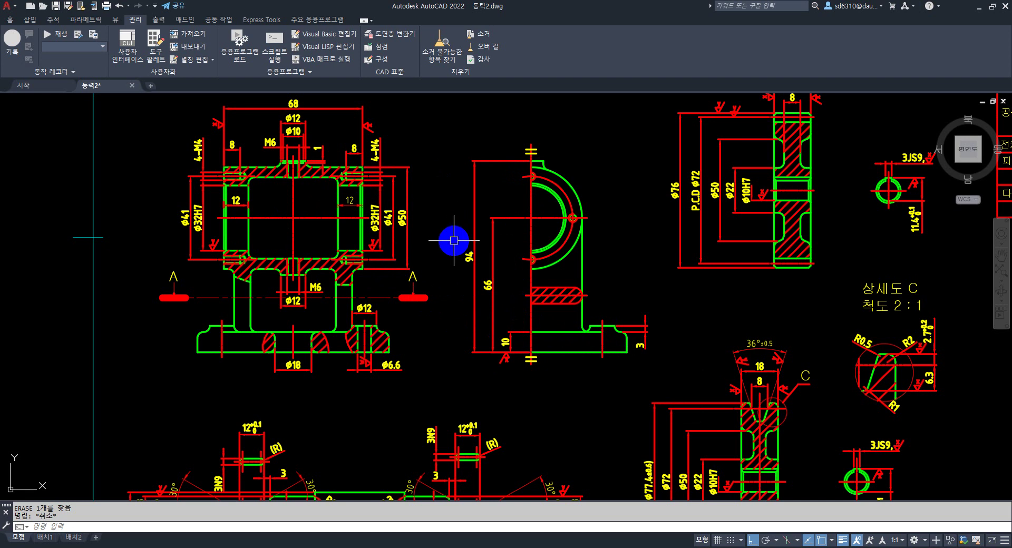
middle_click_drag(453, 240, 450, 235)
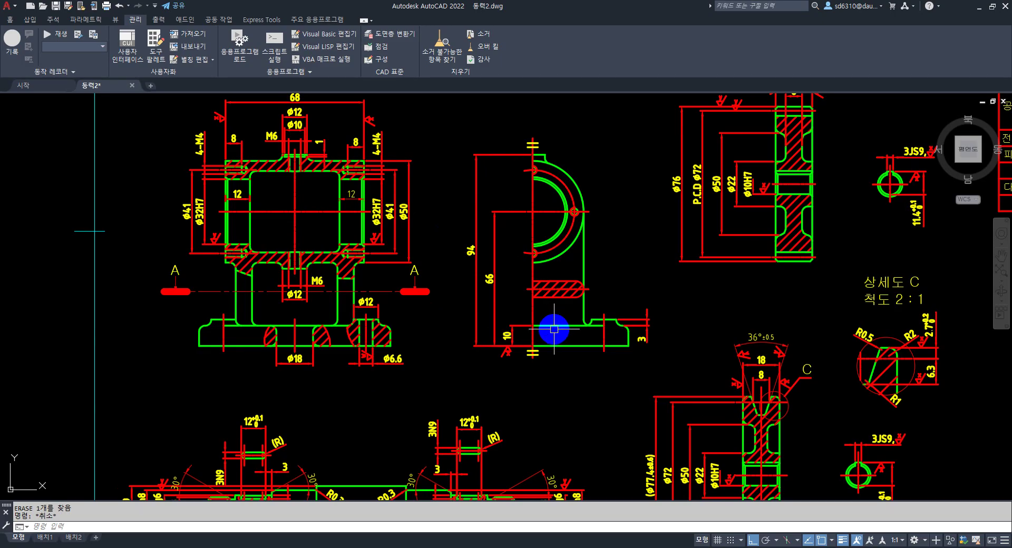
type("5")
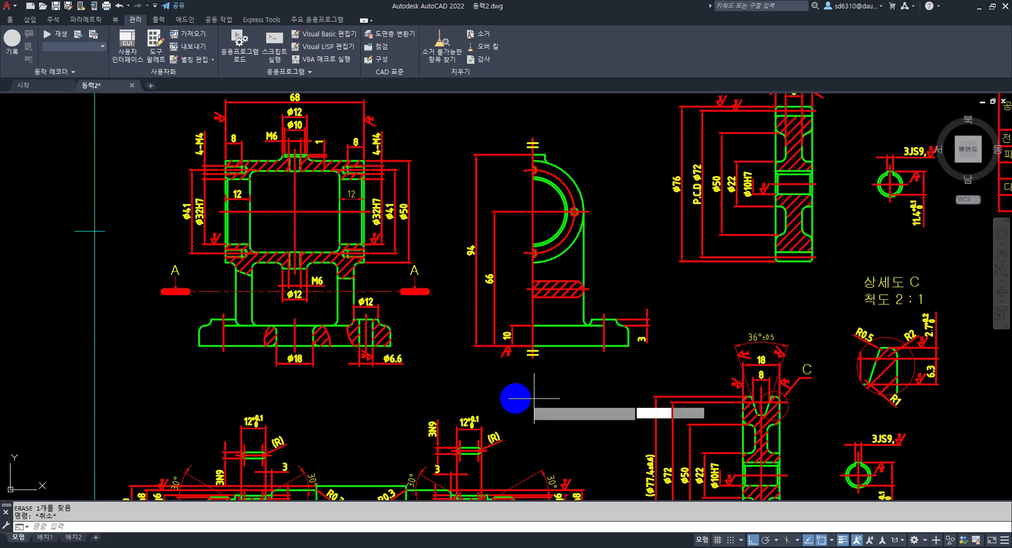
key("Return")
scroll(493, 369, "up", 2)
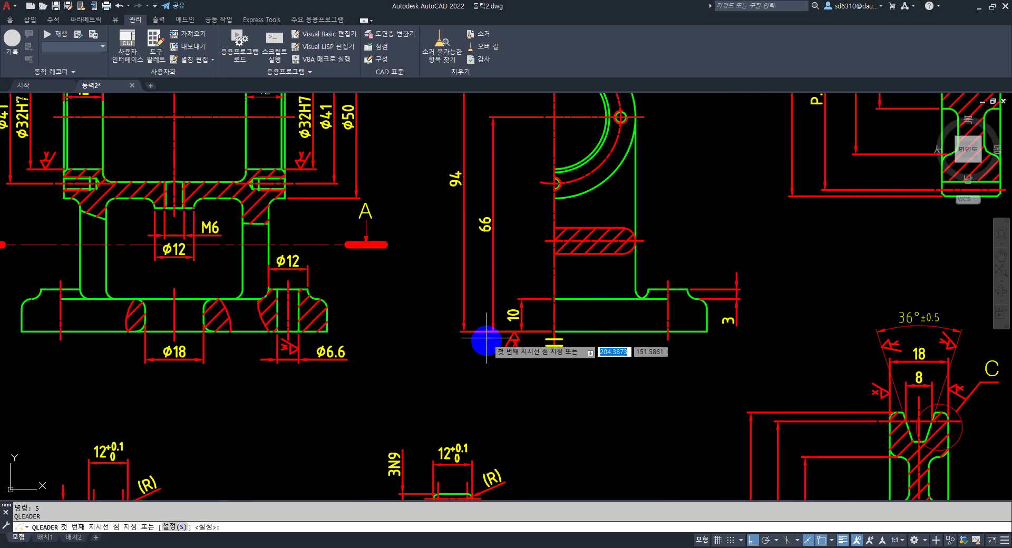
left_click(832, 539)
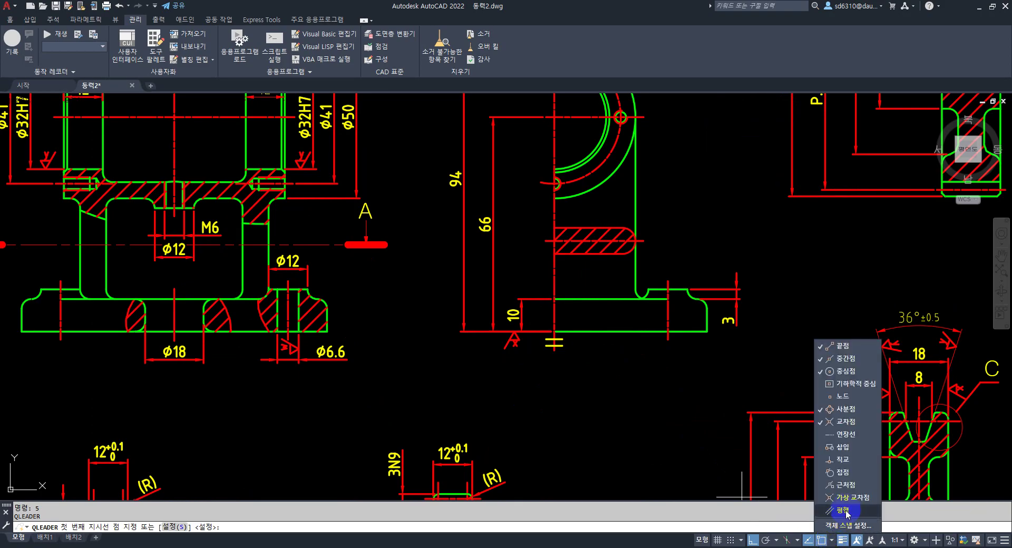
left_click(479, 332)
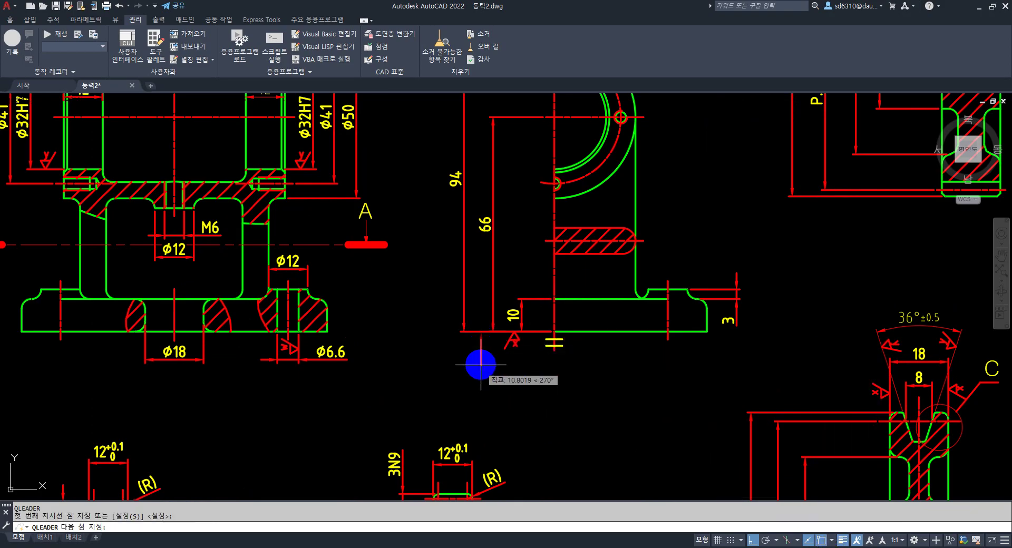
left_click(480, 363)
key("Return")
key("Escape")
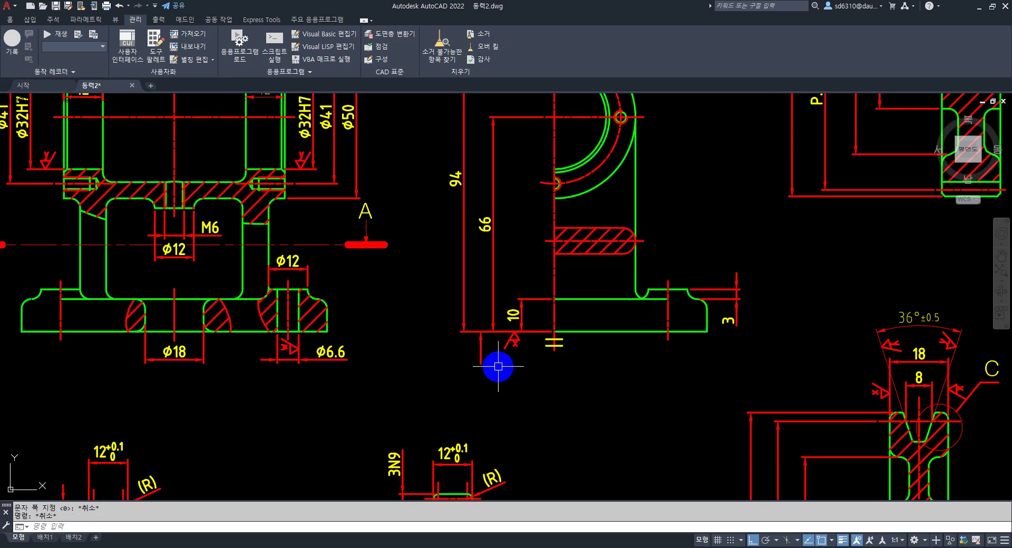
Change the new leader's arrowhead to the filled datum triangle (데이텀 삼각형 채우기).
type("ch")
key("Return")
left_click(567, 357)
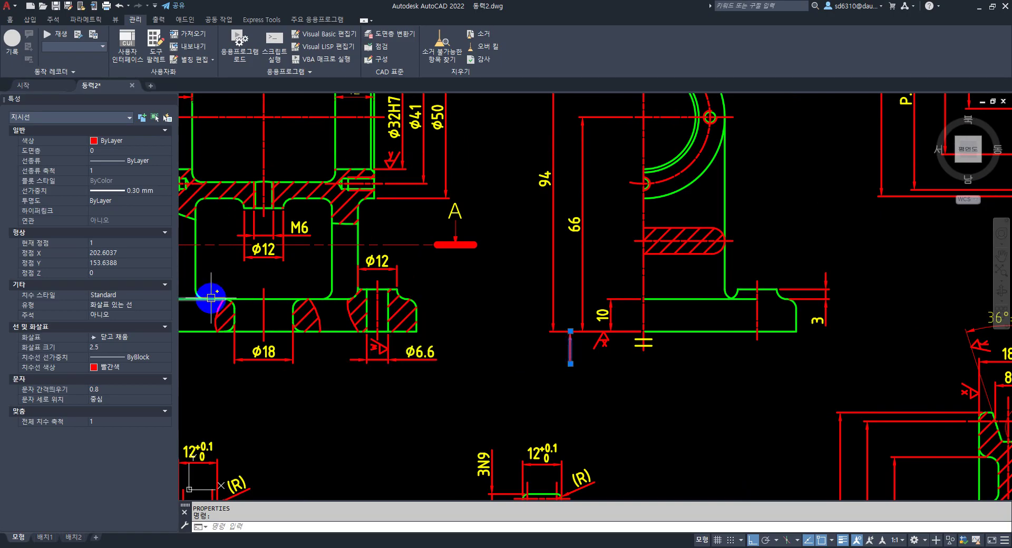
left_click(134, 337)
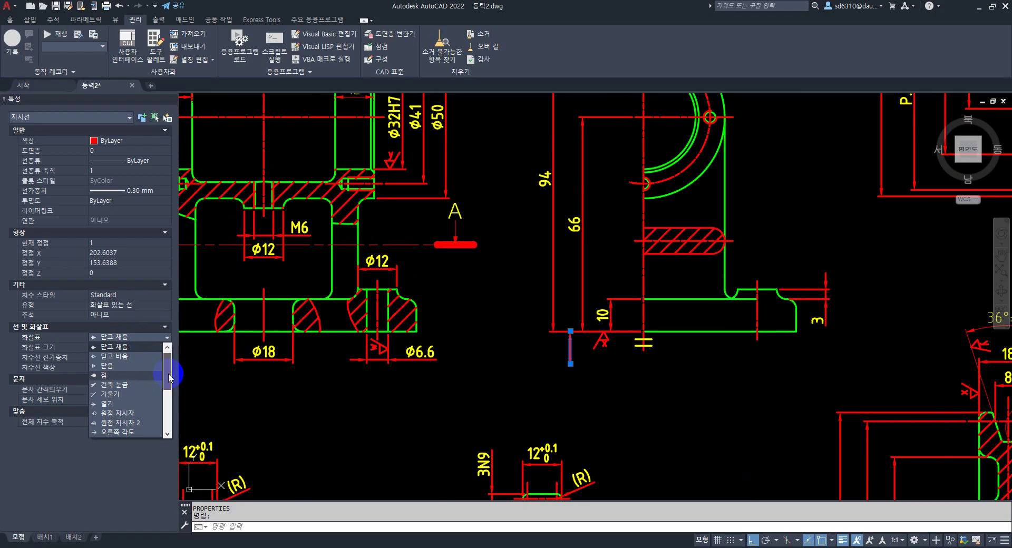
left_click_drag(169, 373, 170, 400)
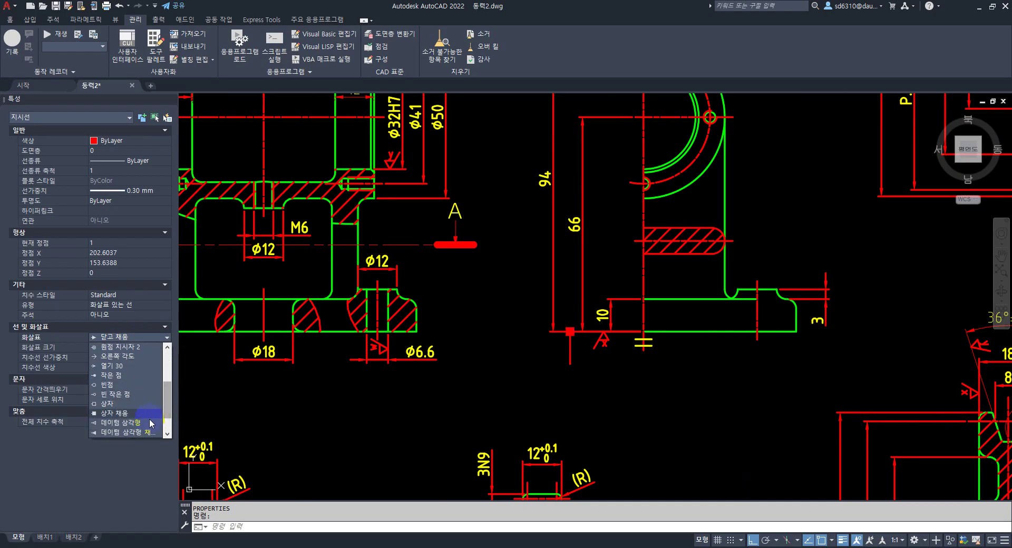
left_click(132, 433)
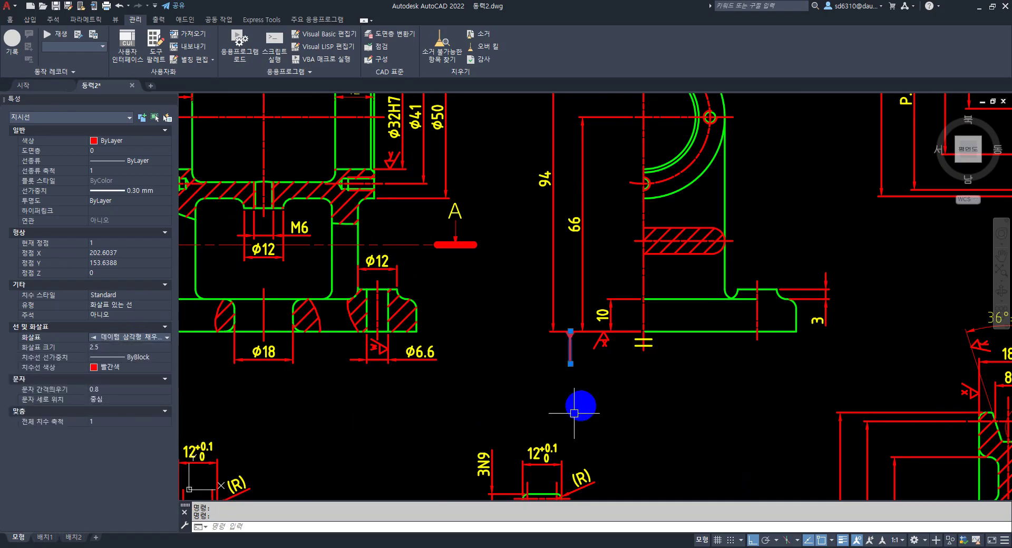
key("Escape")
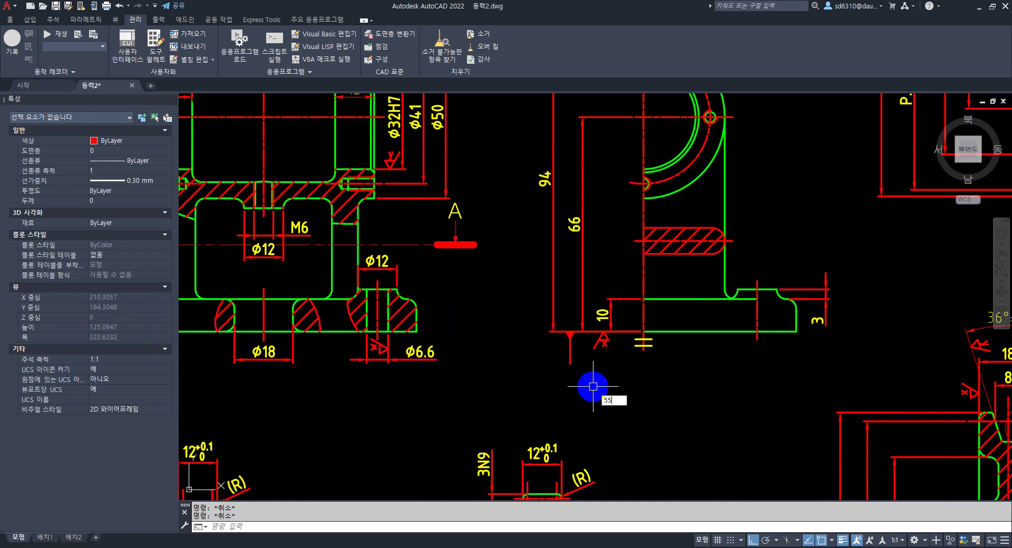
Create a geometric tolerance frame with A as datum 1 and place it just below the datum leader.
type("55")
key("Return")
left_click(546, 265)
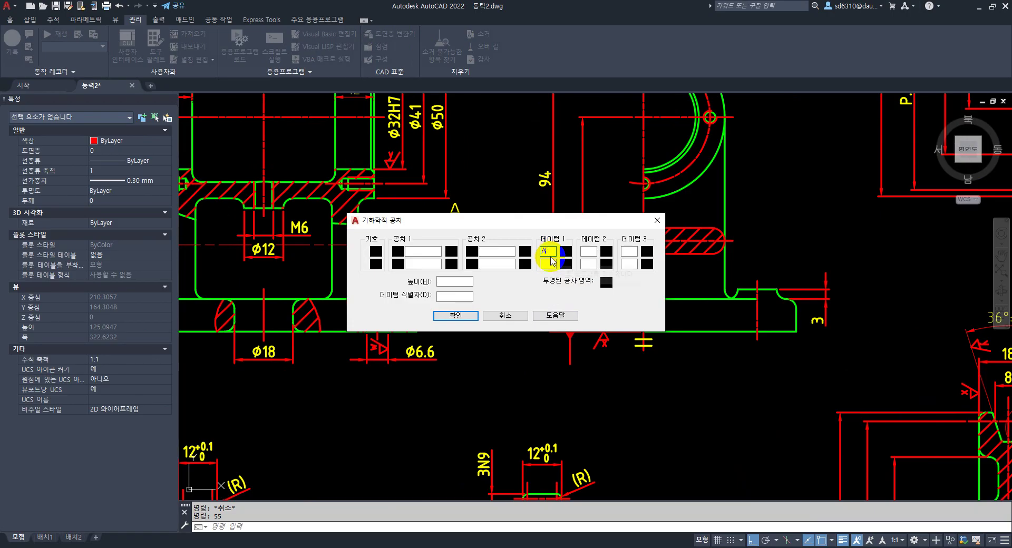
left_click(456, 315)
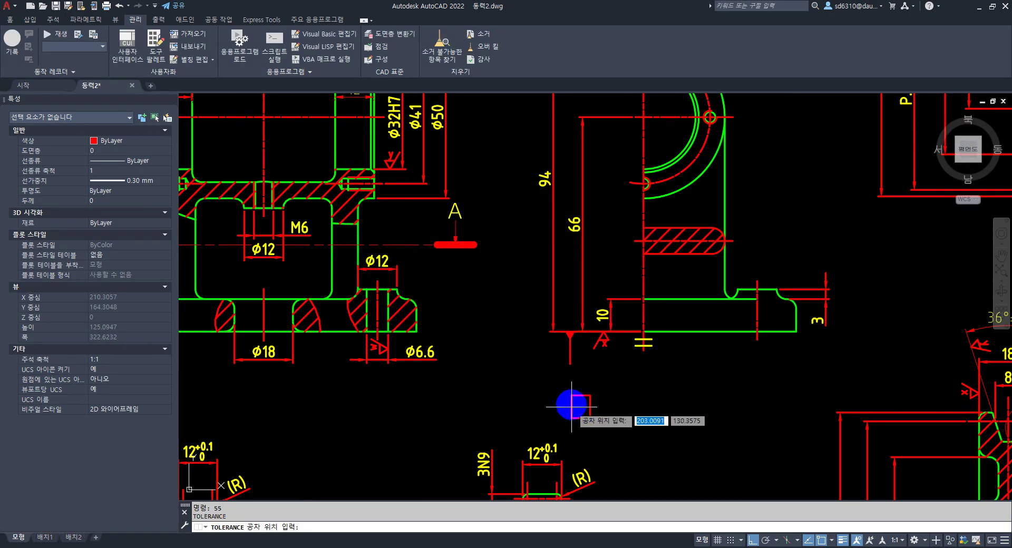
left_click(574, 391)
key("Escape")
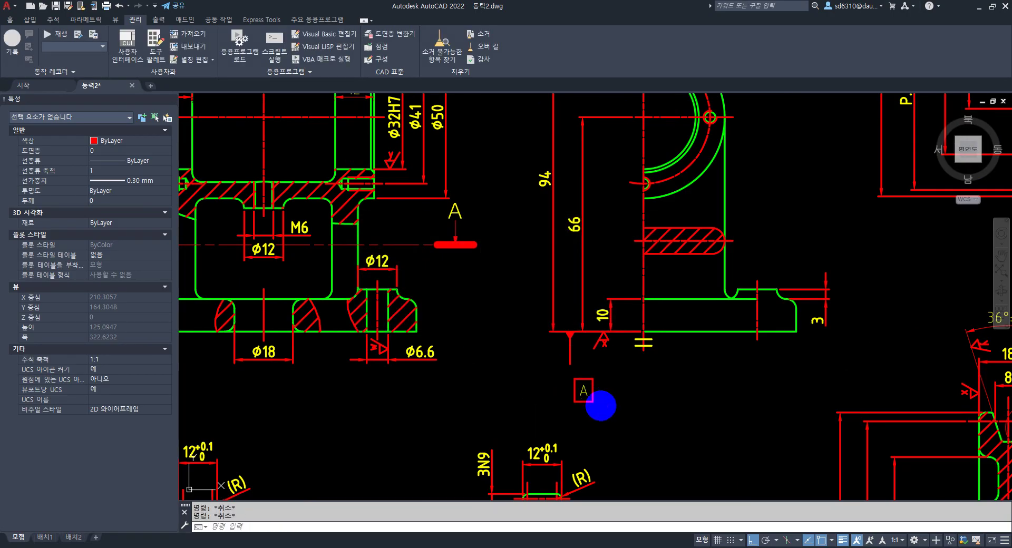
Move the datum A frame by its top midpoint onto the lower end of the datum leader.
type("m")
key("Return")
left_click(601, 406)
left_click(575, 388)
key("Return")
left_click(584, 378)
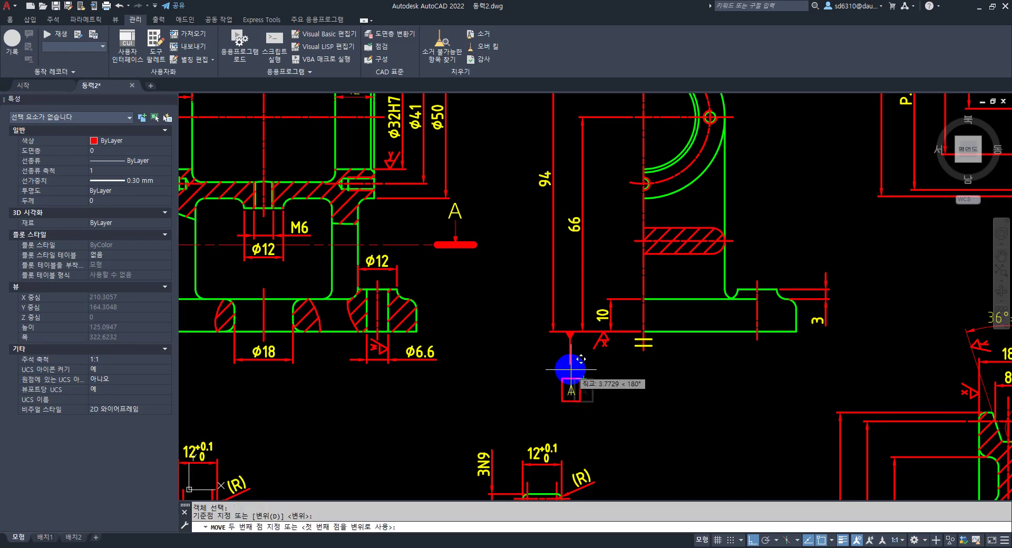
left_click(570, 365)
key("space")
mouse_move(606, 379)
middle_mouse_down()
mouse_move(613, 388)
mouse_move(592, 383)
middle_mouse_up()
key("Escape")
scroll(614, 387, "down", 1)
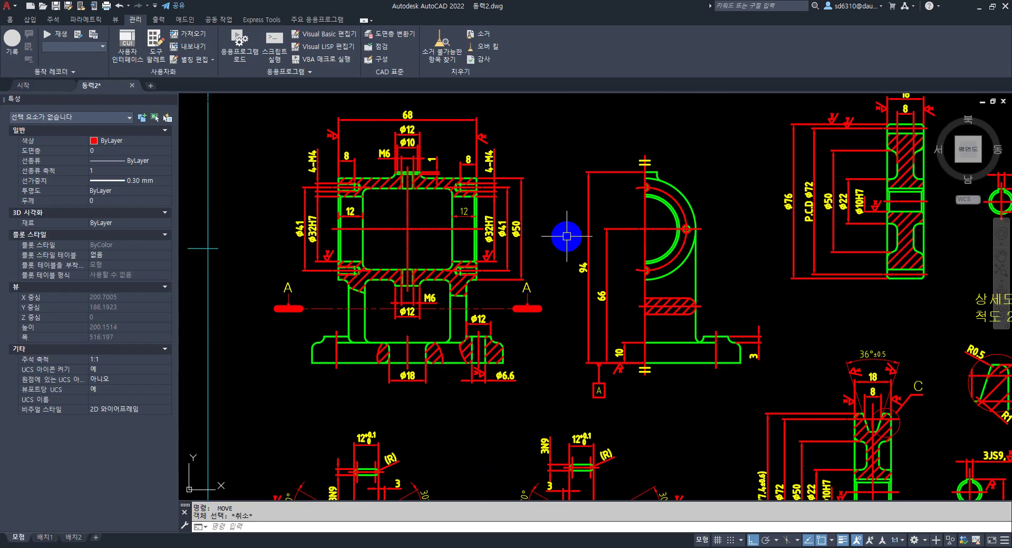
Examine the housing's front section view around the bore centreline and its right-hand dimensions.
mouse_move(548, 227)
middle_mouse_down()
mouse_move(551, 241)
mouse_move(564, 239)
middle_mouse_up()
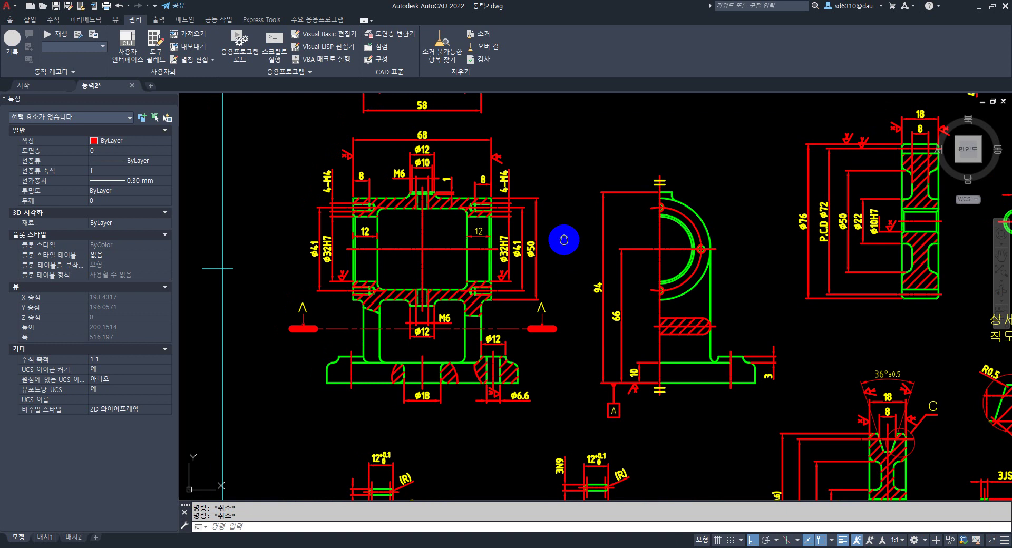
scroll(564, 238, "down", 1)
scroll(569, 242, "up", 3)
scroll(570, 246, "down", 3)
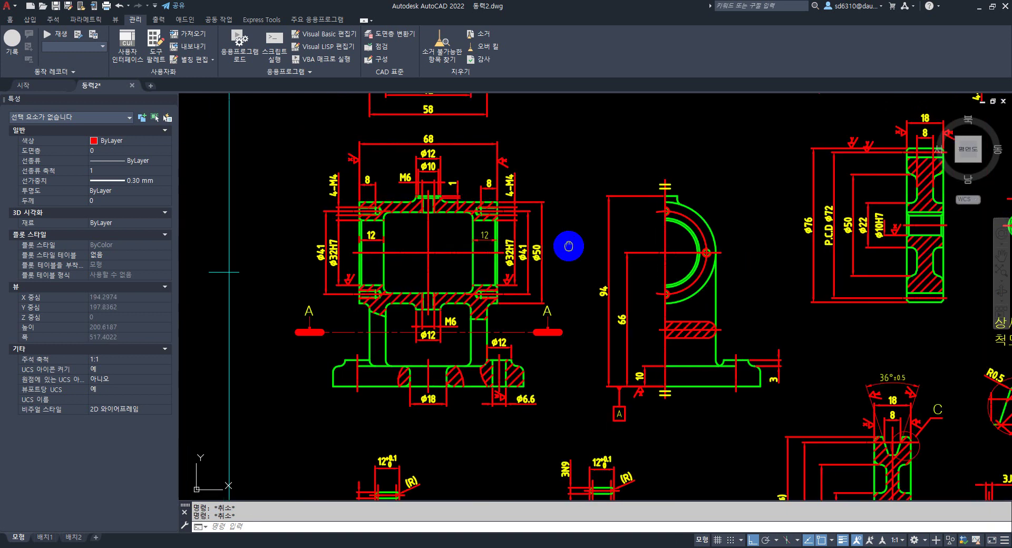
scroll(553, 252, "up", 1)
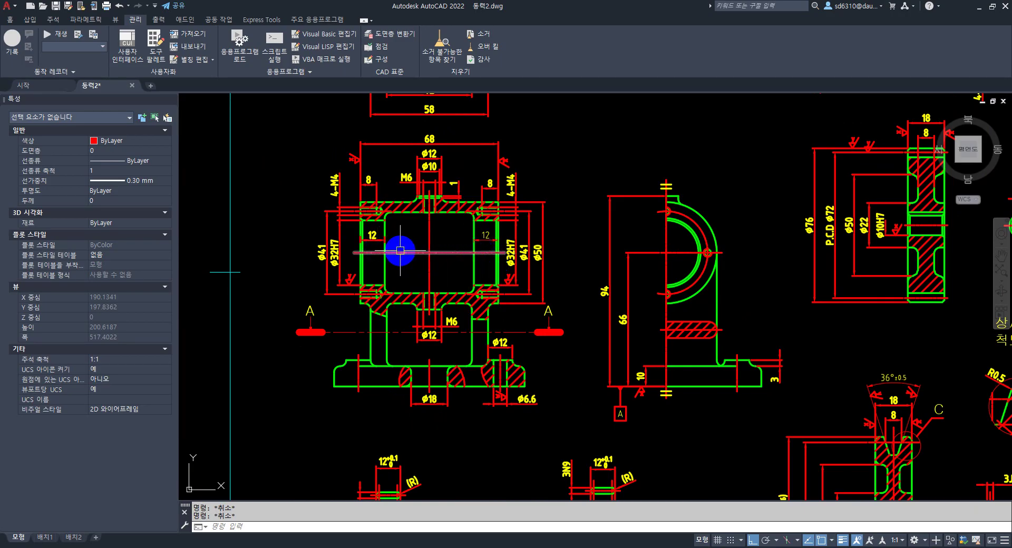
middle_click_drag(564, 247, 583, 263)
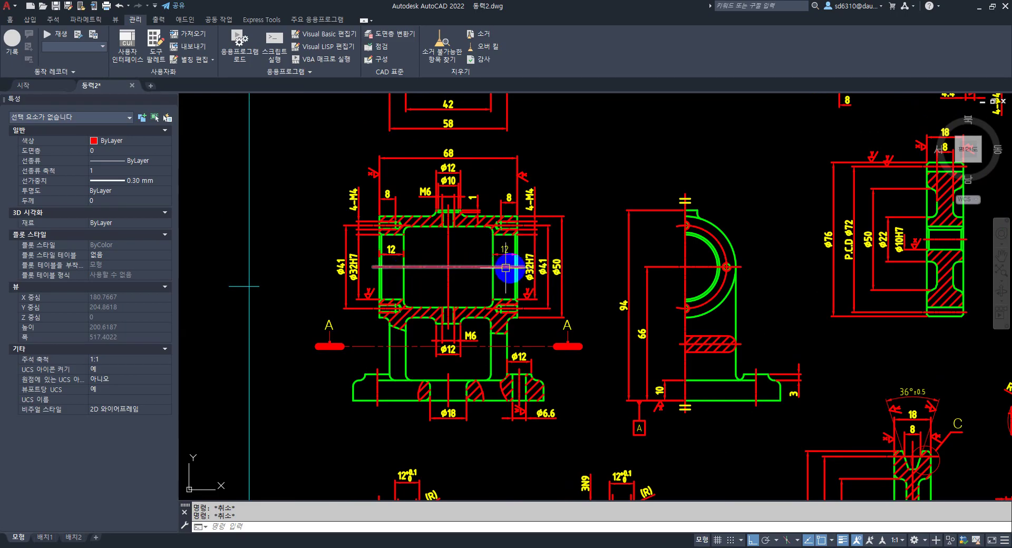
scroll(571, 259, "up", 2)
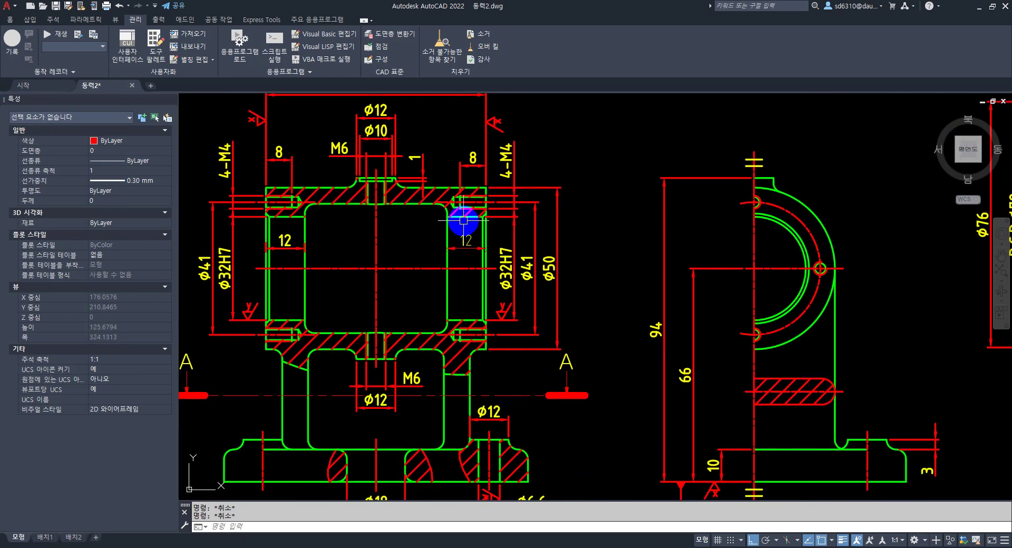
middle_click_drag(590, 273, 591, 281)
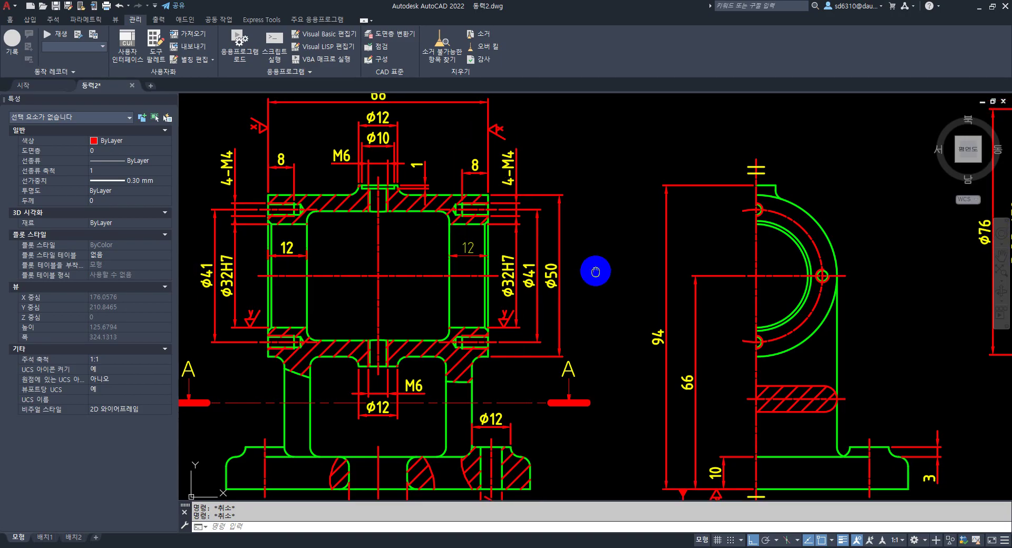
Erase the 4-M4 dimension of the upper-right tapped hole in the front view.
scroll(530, 225, "up", 2)
type("e")
key("Return")
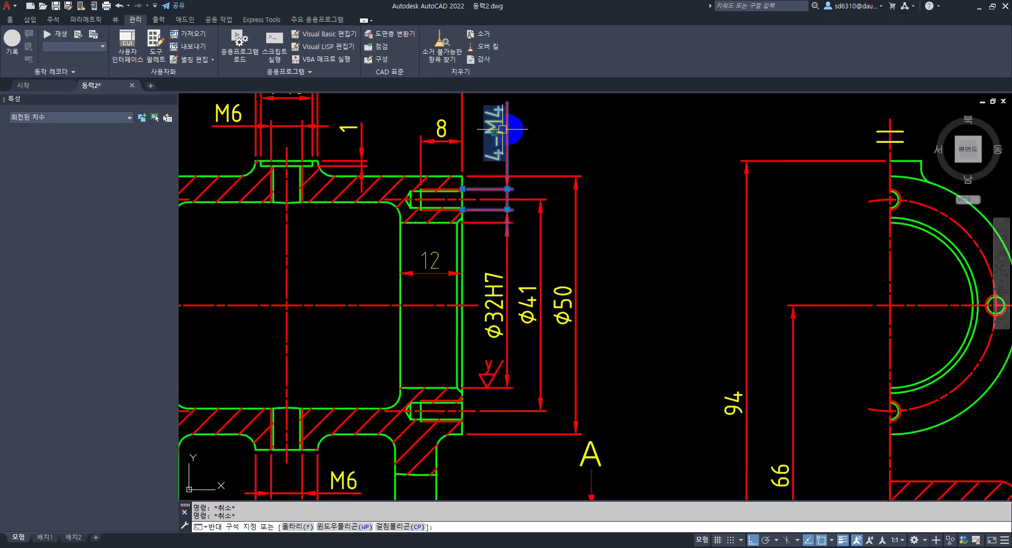
left_click(507, 132)
key("Return")
key("Escape")
Add a vertical linear dimension across the lower-right tapped hole's thread, in line with the ϕ32H7 dimension line.
middle_click_drag(605, 251, 617, 271)
type("1")
key("Return")
scroll(472, 374, "up", 4)
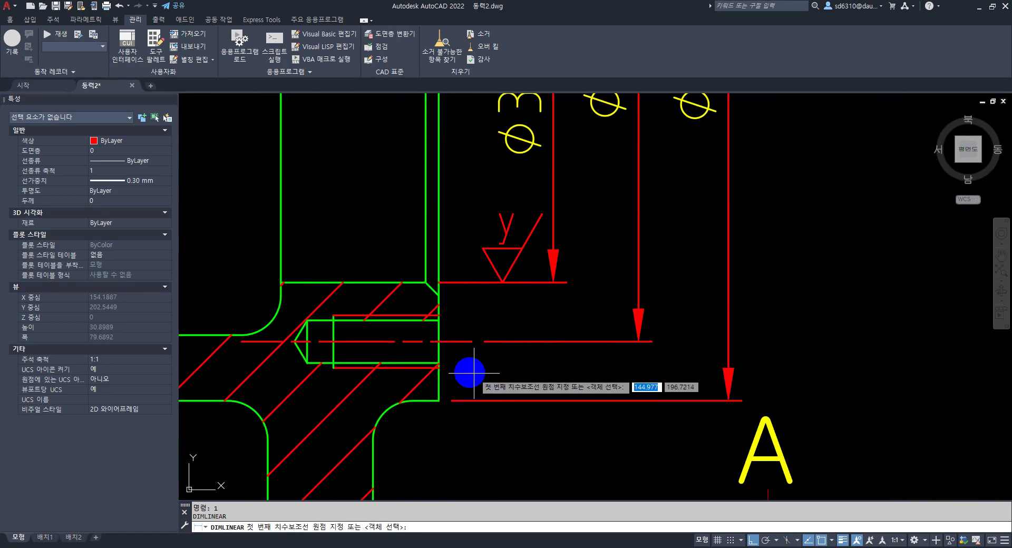
left_click(439, 367)
left_click(438, 315)
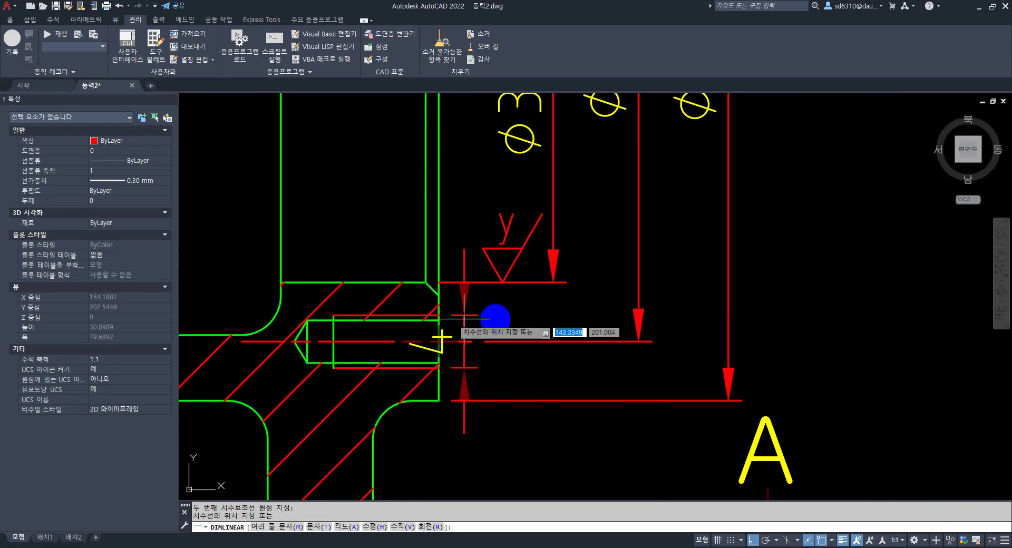
left_click(551, 287)
key("Return")
scroll(551, 288, "down", 5)
scroll(527, 406, "up", 3)
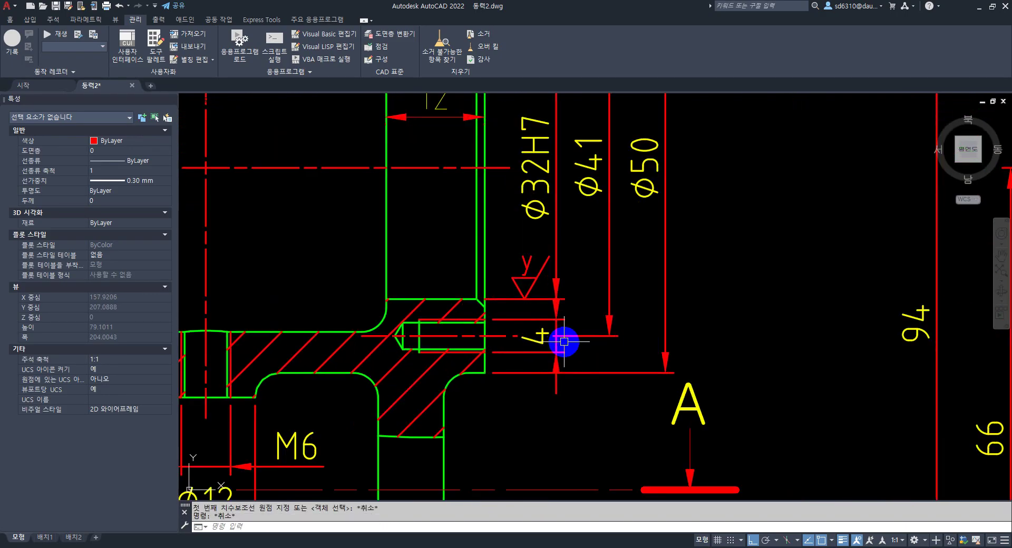
key("Escape")
key("Escape")
Change the text of the lower-right tapped hole's dimension to 4-M4.
left_click(537, 341)
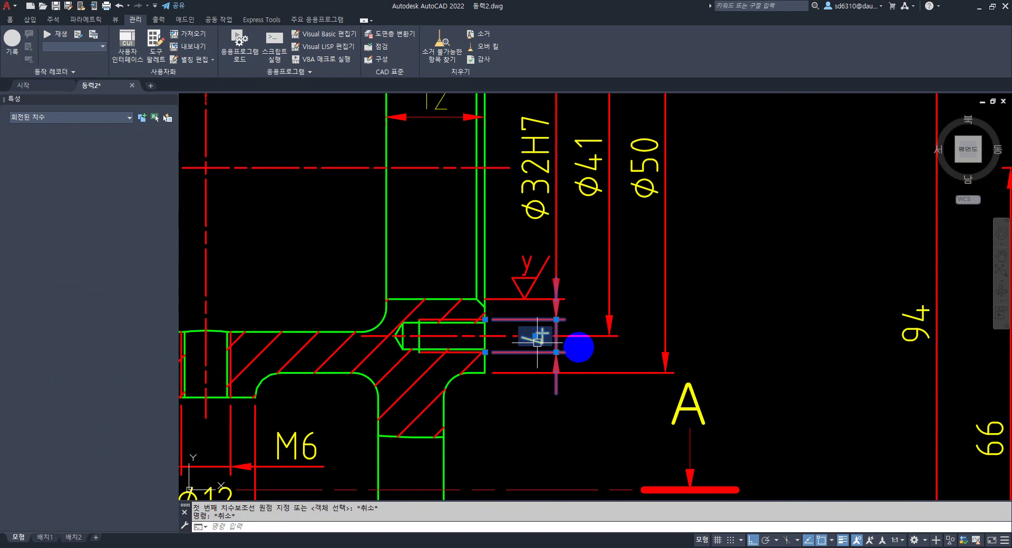
double_click(578, 347)
type("4-M4")
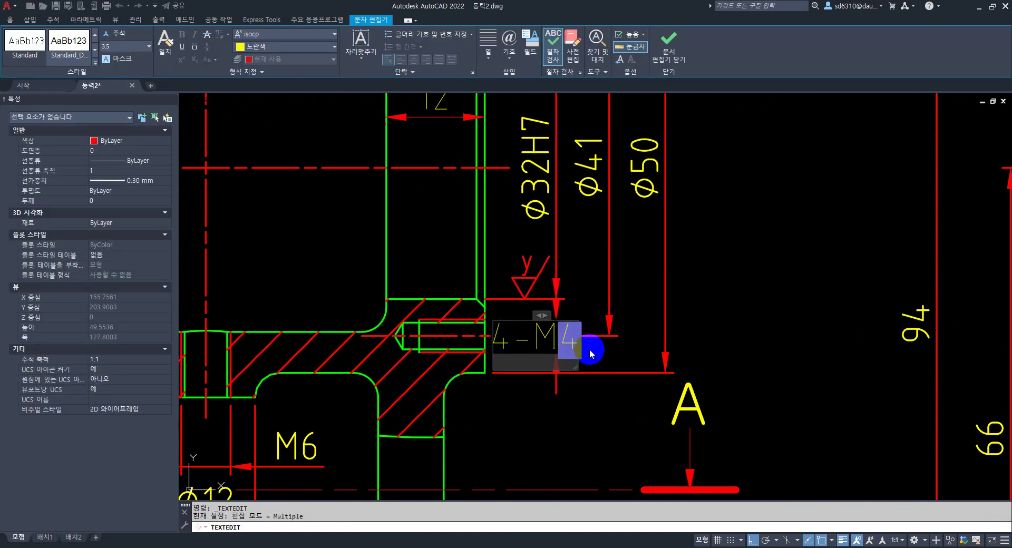
left_click(614, 358)
key("Escape")
key("Escape")
Move the 4-M4 dimension text below the hole and align its dimension line with the ϕ32H7 dimension line.
left_click(538, 236)
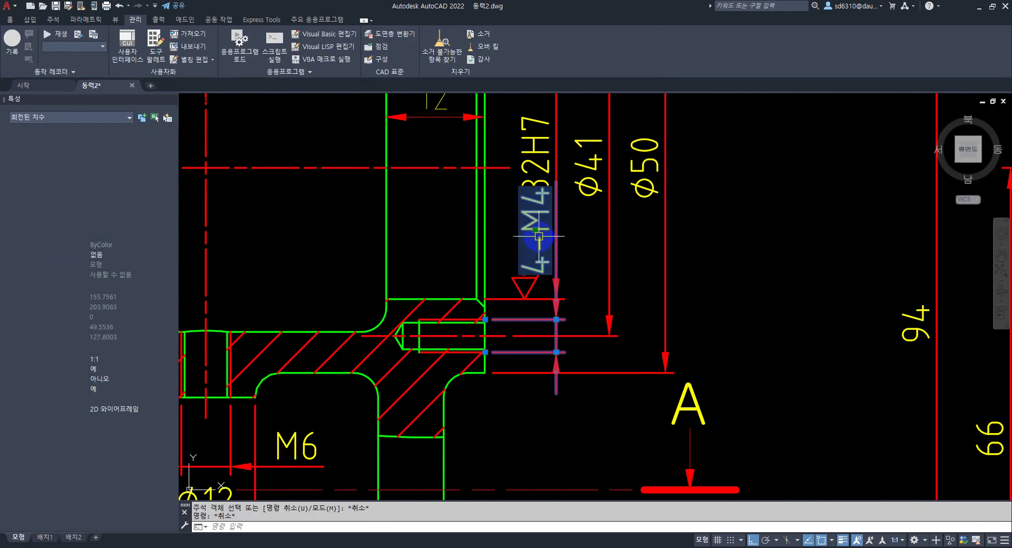
left_click(538, 236)
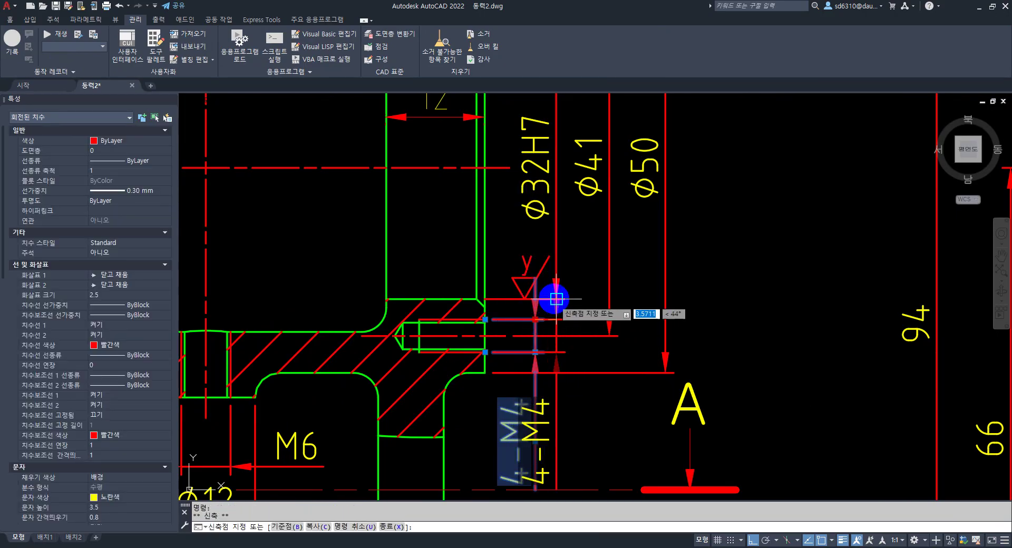
left_click(579, 303)
key("Escape")
key("Escape")
scroll(741, 293, "down", 3)
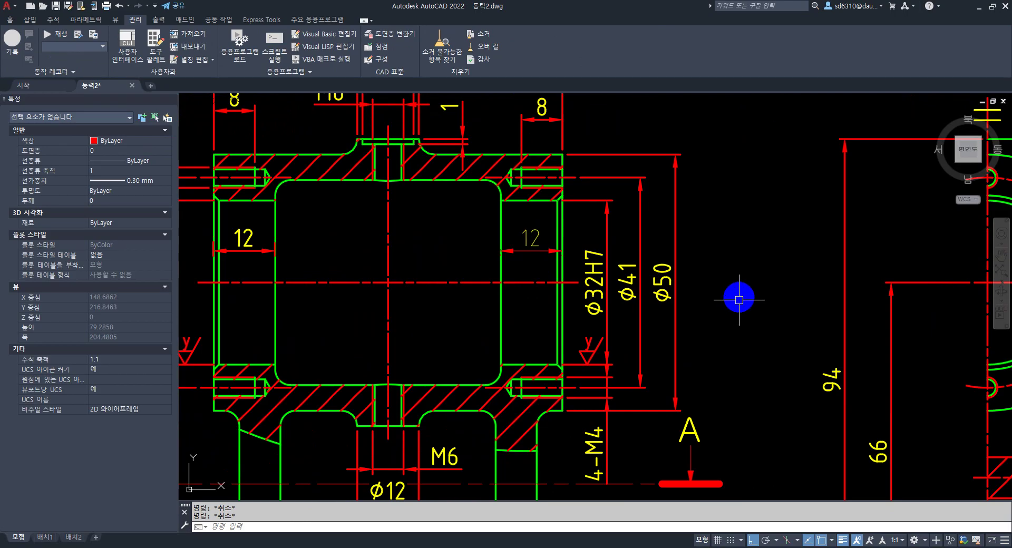
Draw a text-free leader from the upper end of the right ϕ32H7 dimension line, running up and ending in a short horizontal segment to the right.
middle_click_drag(682, 223, 704, 233)
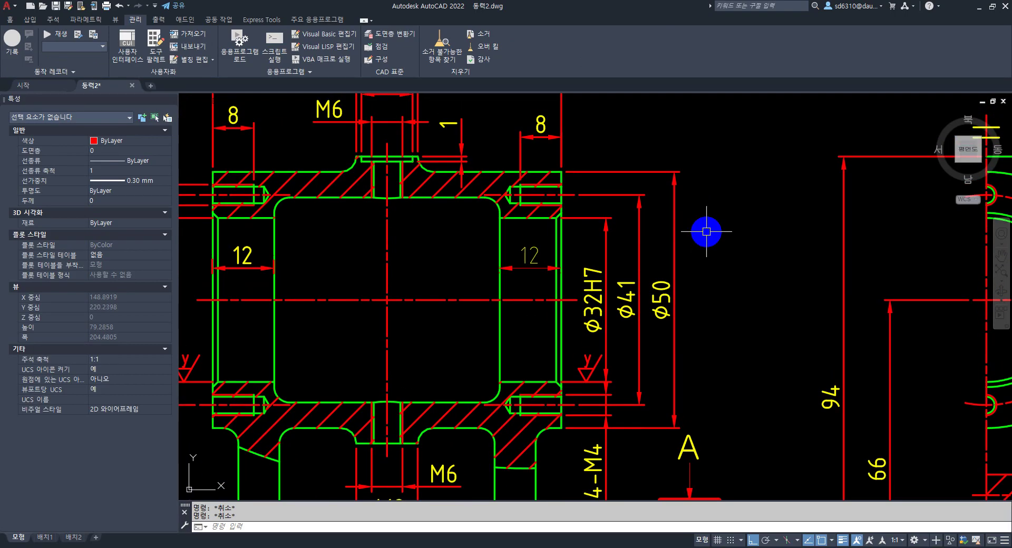
type("le")
key("Return")
left_click(606, 218)
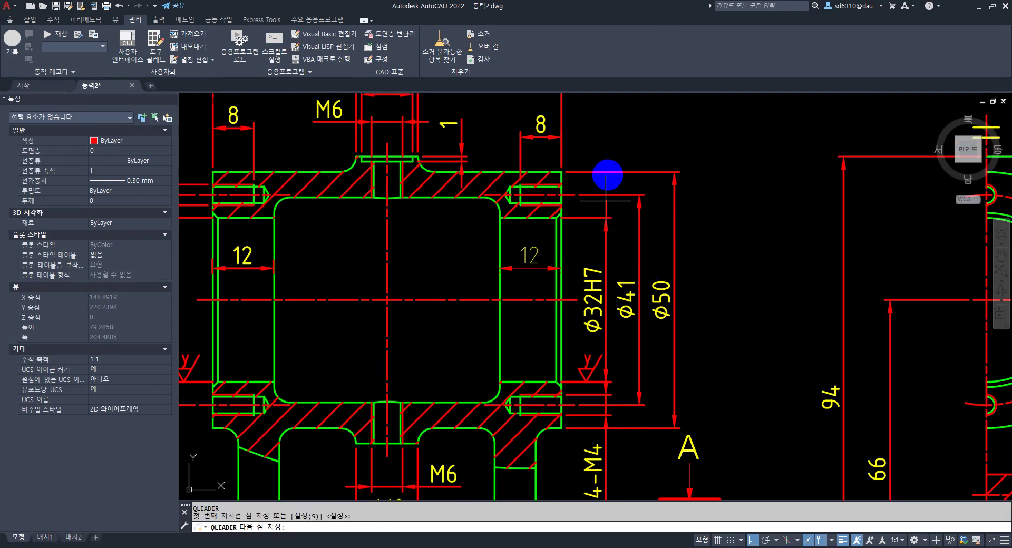
left_click(606, 125)
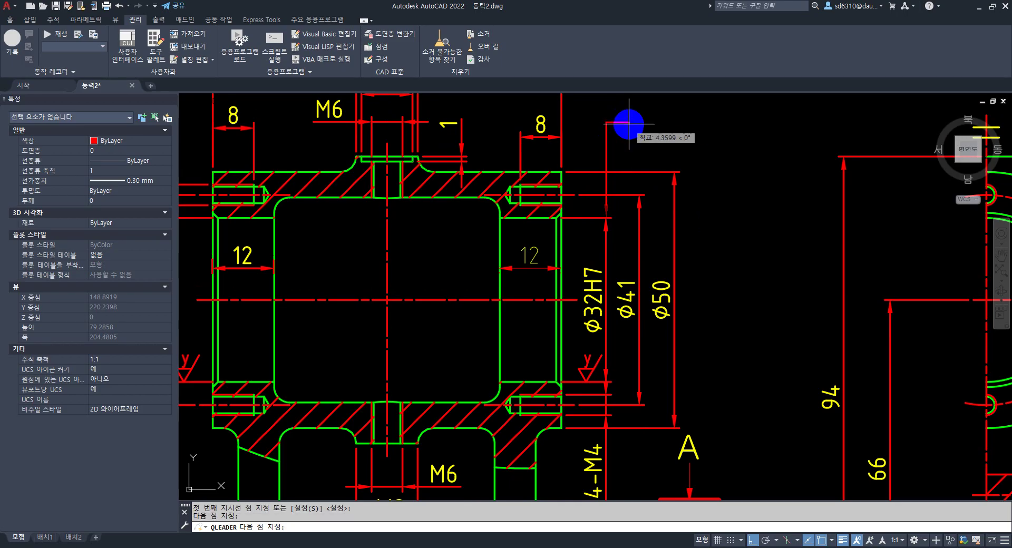
left_click(630, 123)
scroll(621, 174, "down", 3)
key("Escape")
key("Escape")
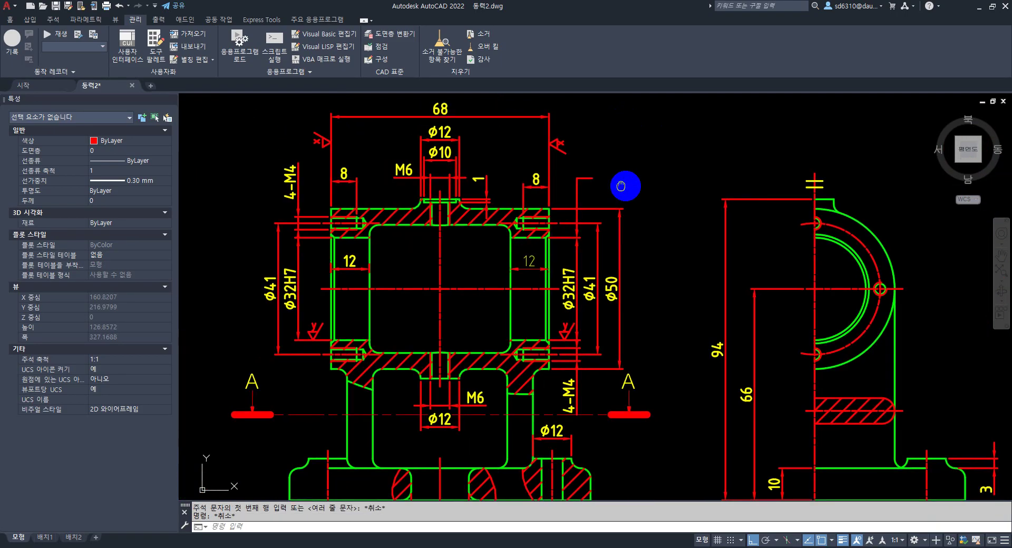
Start a geometric tolerance with the parallelism symbol, a diameter sign for tolerance 1, and A as the primary datum.
type("5")
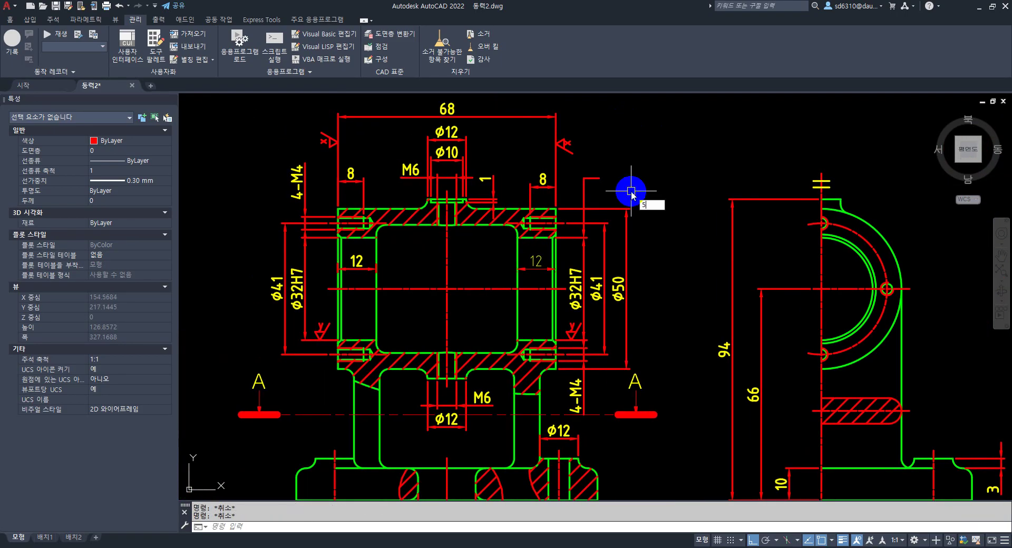
type("5")
key("Return")
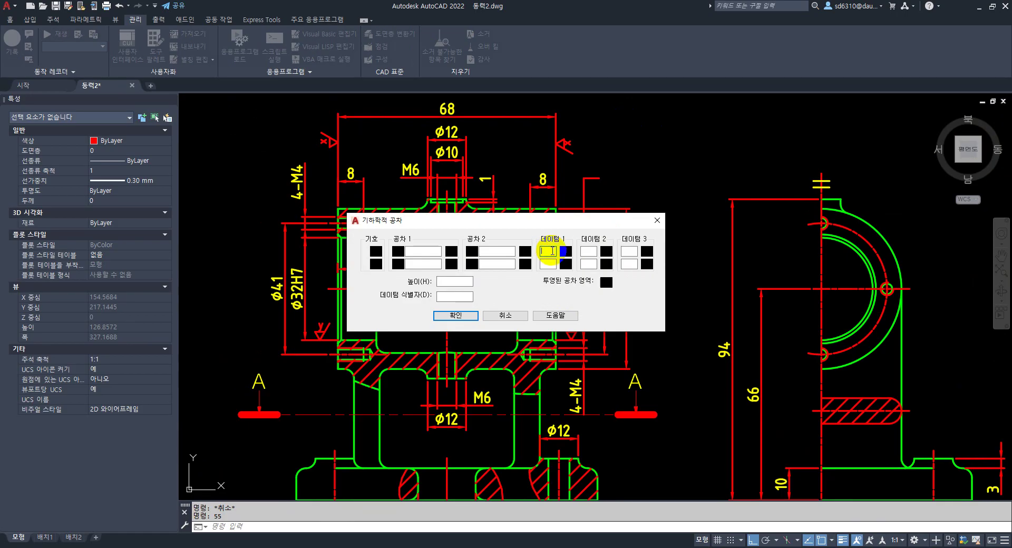
left_click_drag(564, 221, 715, 228)
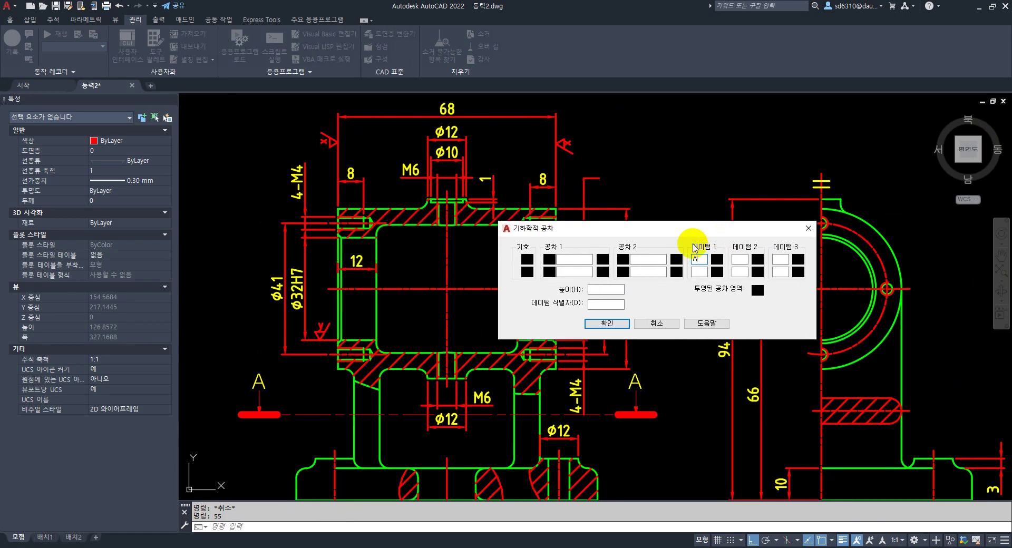
left_click(528, 260)
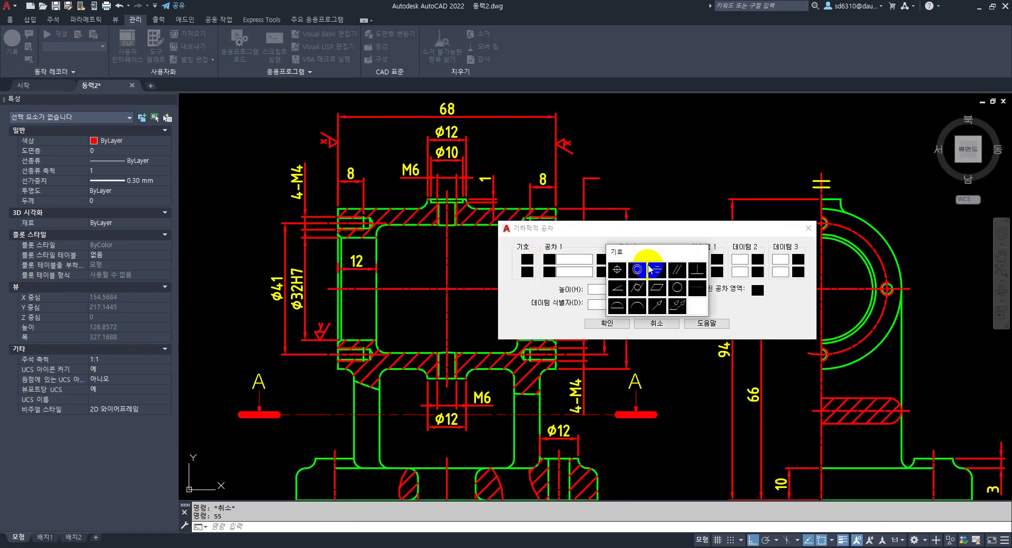
left_click(678, 271)
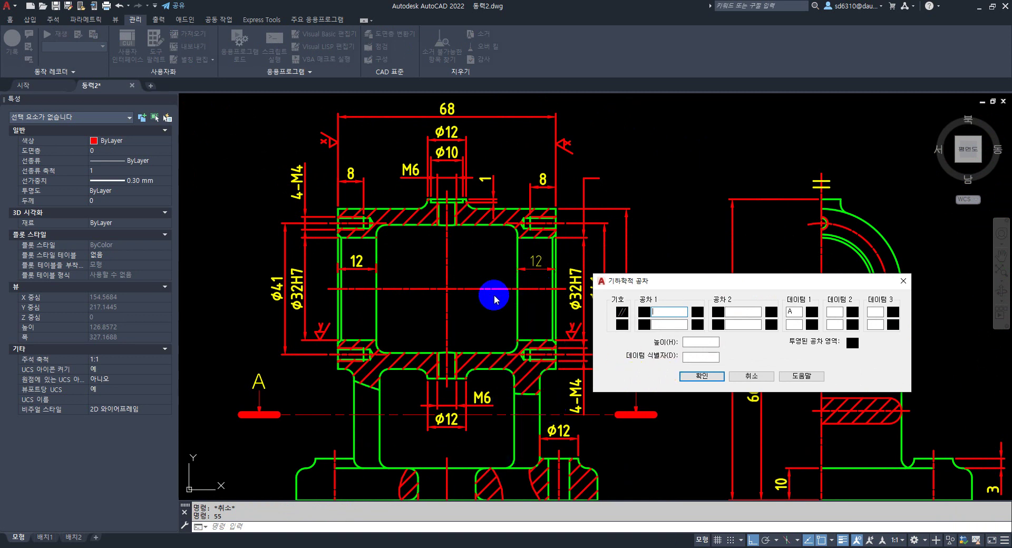
left_click(644, 324)
left_click(668, 313)
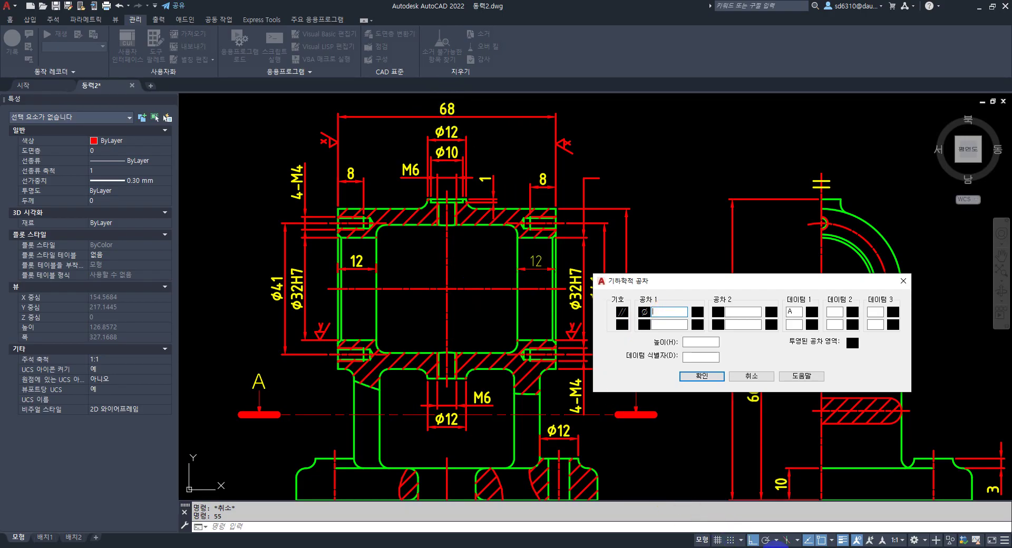
Switch to the PDF standards reference in Acrobat and look up the tolerance value in the IT tolerance table.
key("alt+Tab")
scroll(472, 378, "down", 5)
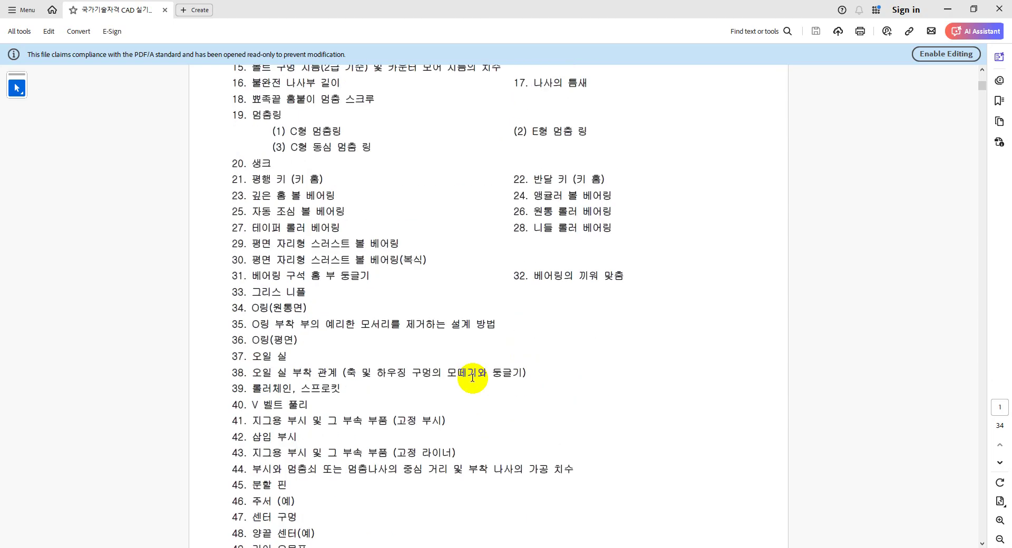
scroll(472, 378, "down", 12)
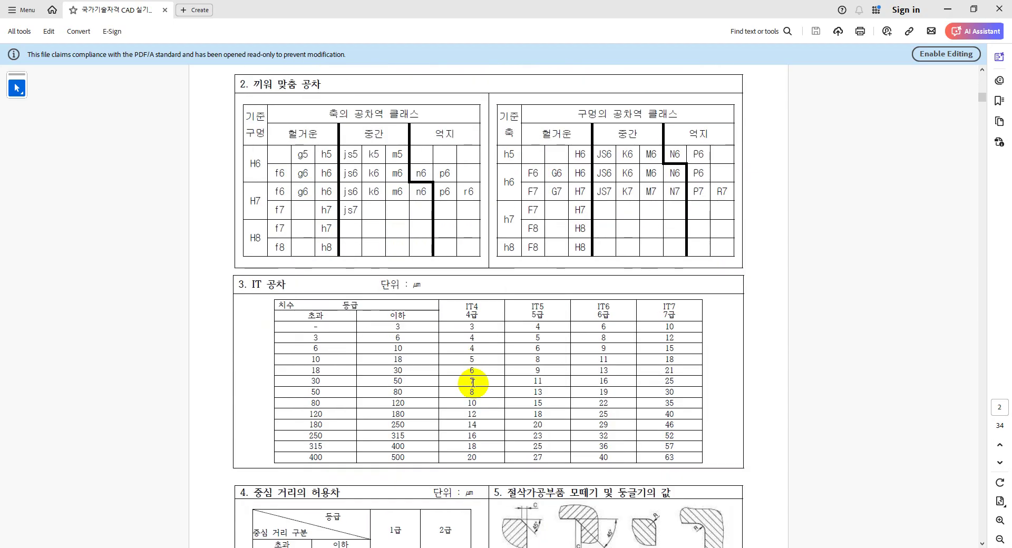
scroll(472, 383, "up", 3, "ctrl")
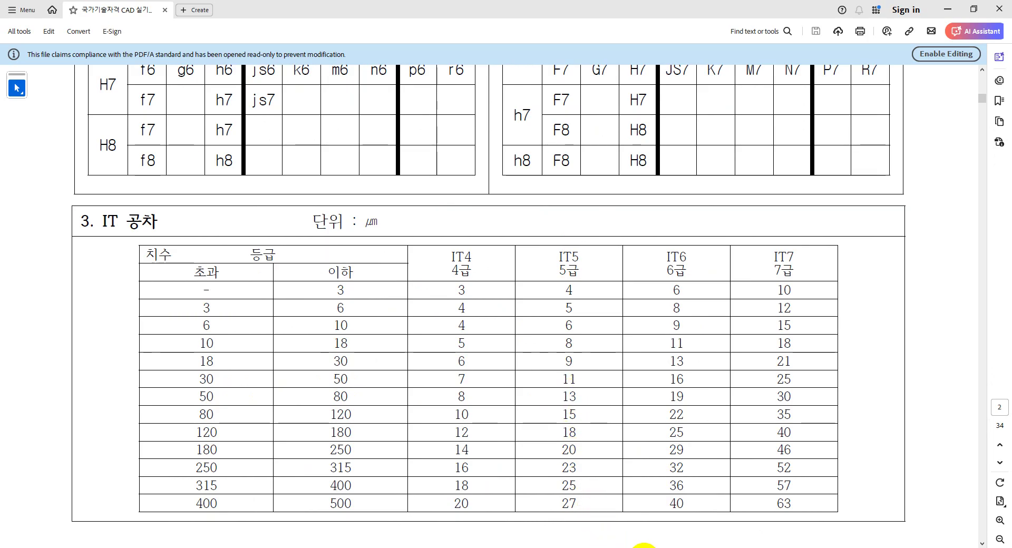
Return to AutoCAD, set the tolerance 1 value to 0.013, and place the parallelism frame at the end of the new leader.
key("alt+Tab")
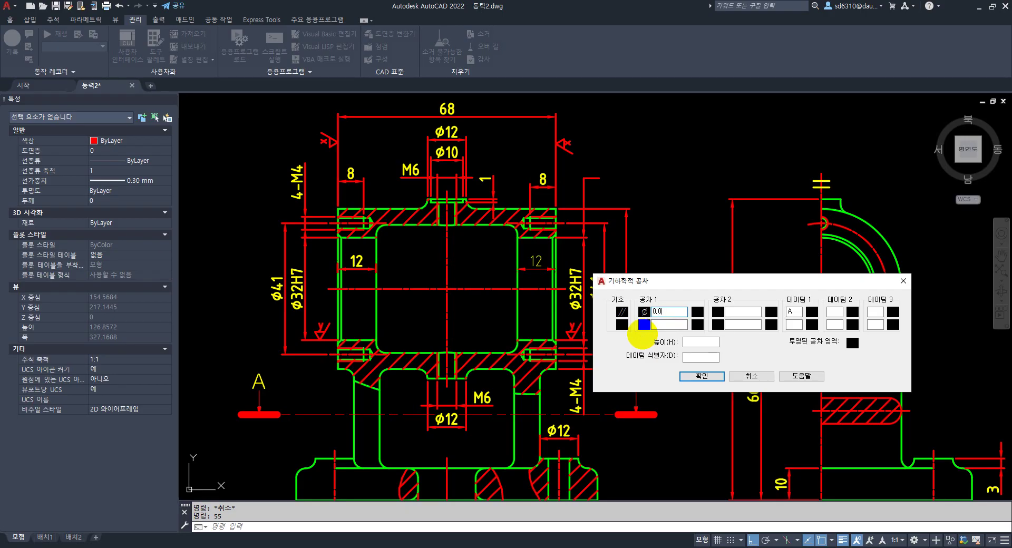
left_click(702, 376)
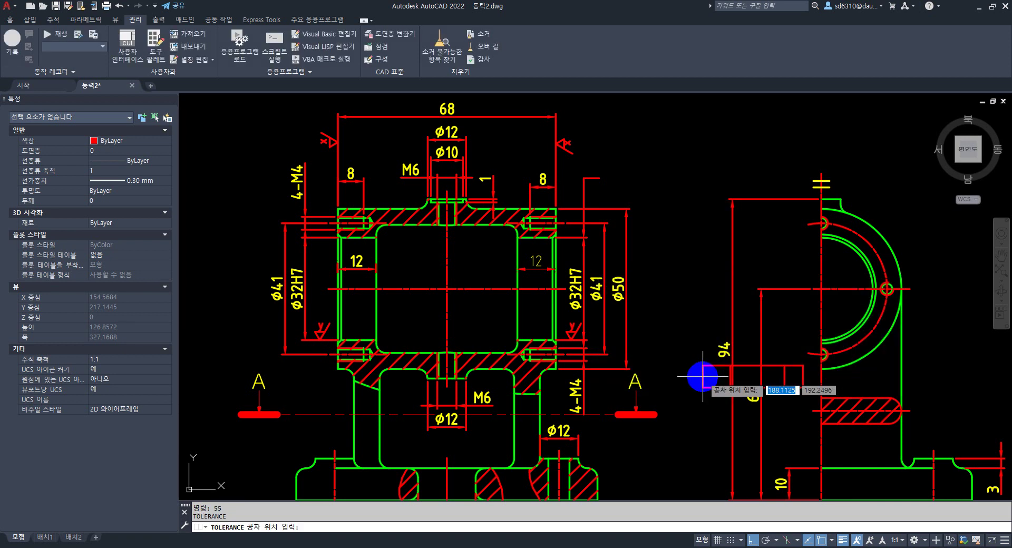
left_click(600, 178)
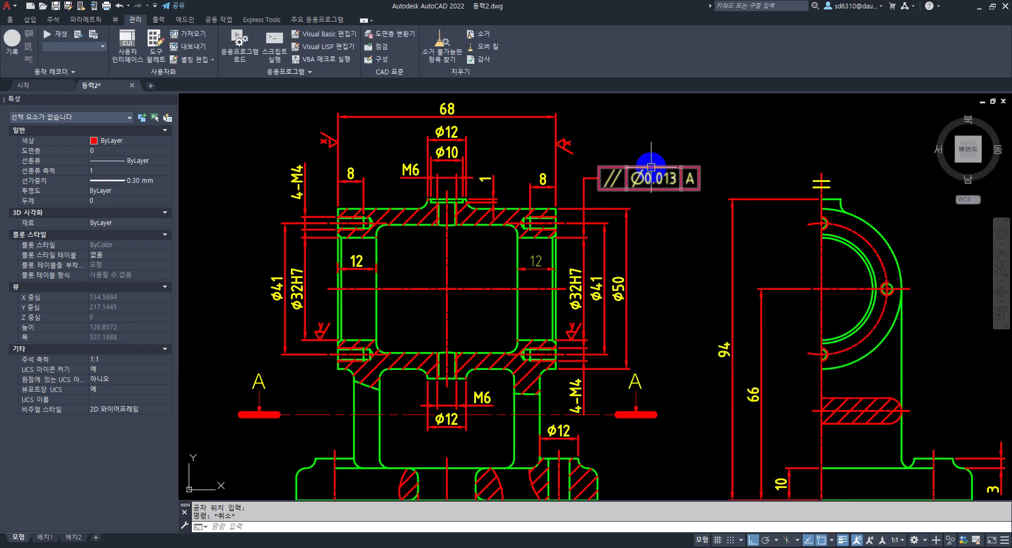
mouse_move(642, 153)
middle_mouse_down()
mouse_move(669, 174)
mouse_move(657, 188)
mouse_move(685, 201)
middle_mouse_up()
key("Escape")
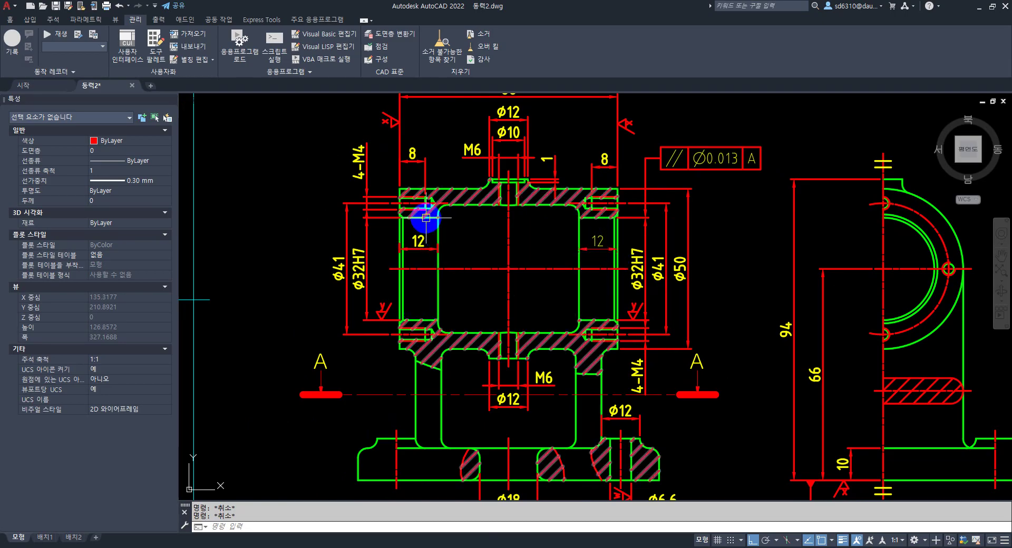
Draw a text-free leader from the lower end of the left ϕ32H7 dimension line, running down and ending in a short horizontal segment to the left.
mouse_move(418, 291)
middle_mouse_down()
mouse_move(453, 280)
mouse_move(444, 277)
middle_mouse_up()
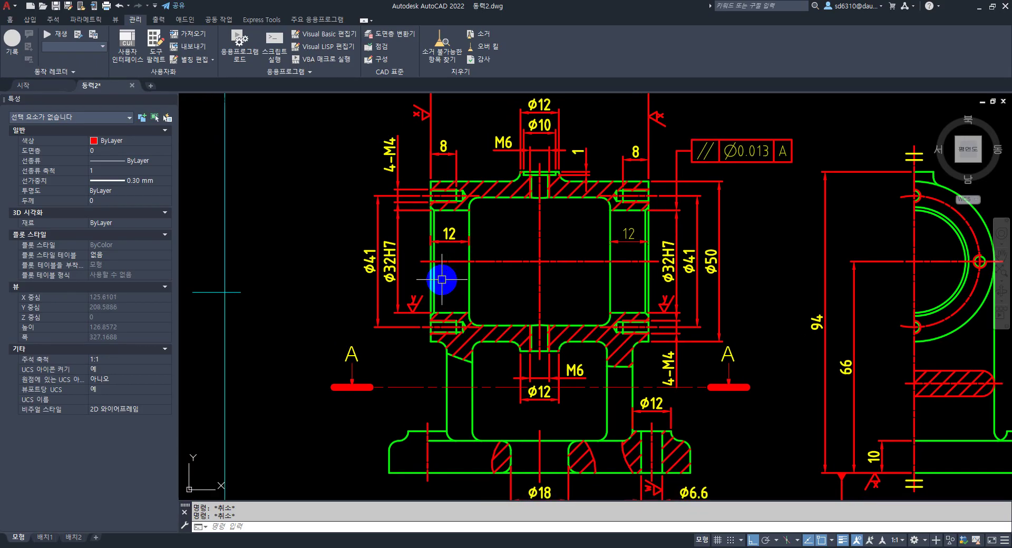
type("le")
key("space")
left_click(398, 313)
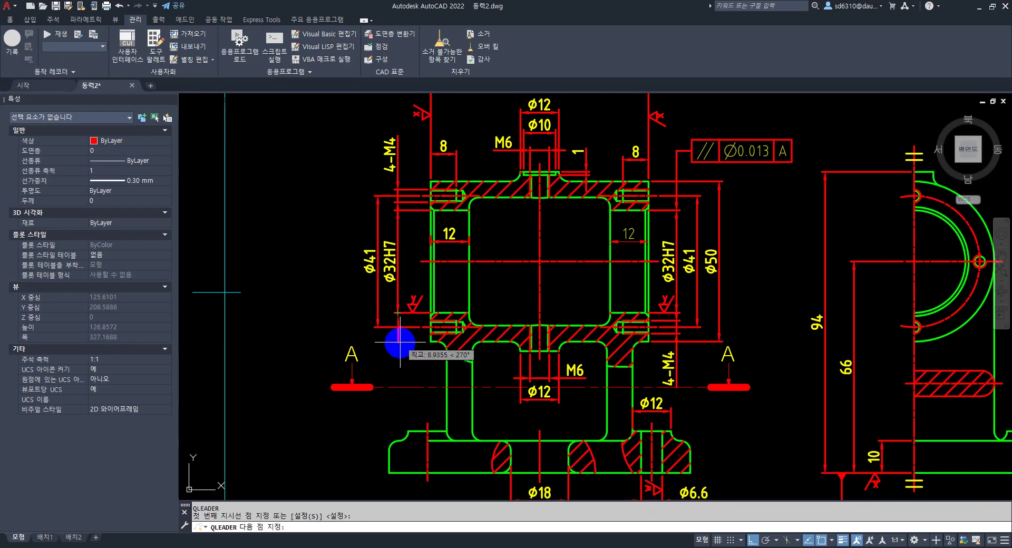
left_click(400, 346)
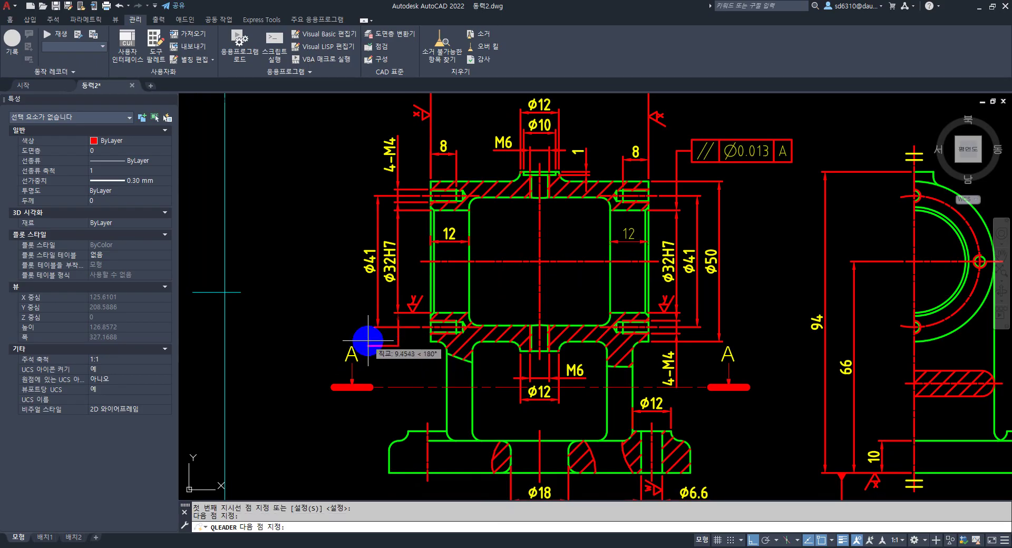
key("Escape")
key("Escape")
Move the section line A-A with both arrows and letters straight down about 6 units in the front view.
middle_click_drag(388, 368, 389, 351)
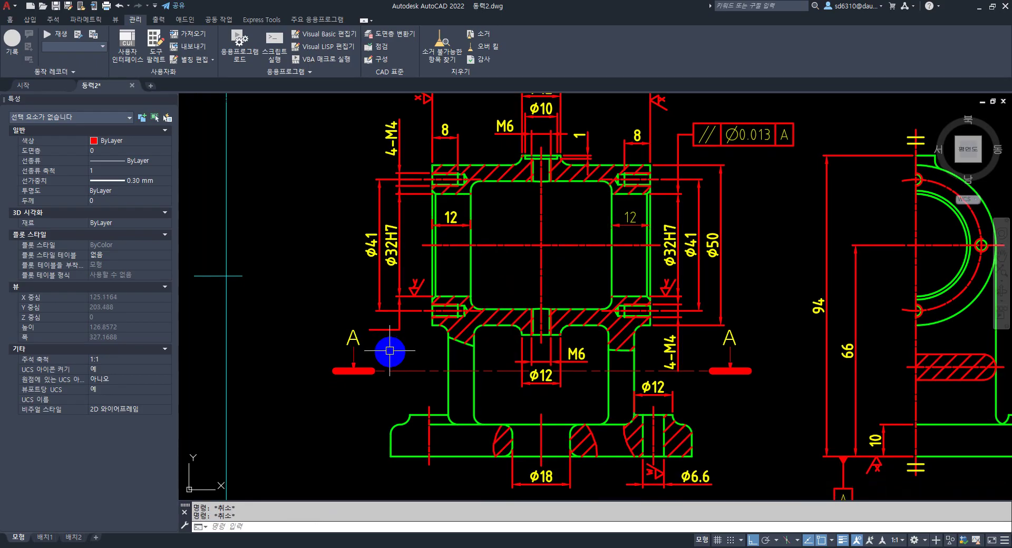
type("m")
key("space")
left_click(750, 404)
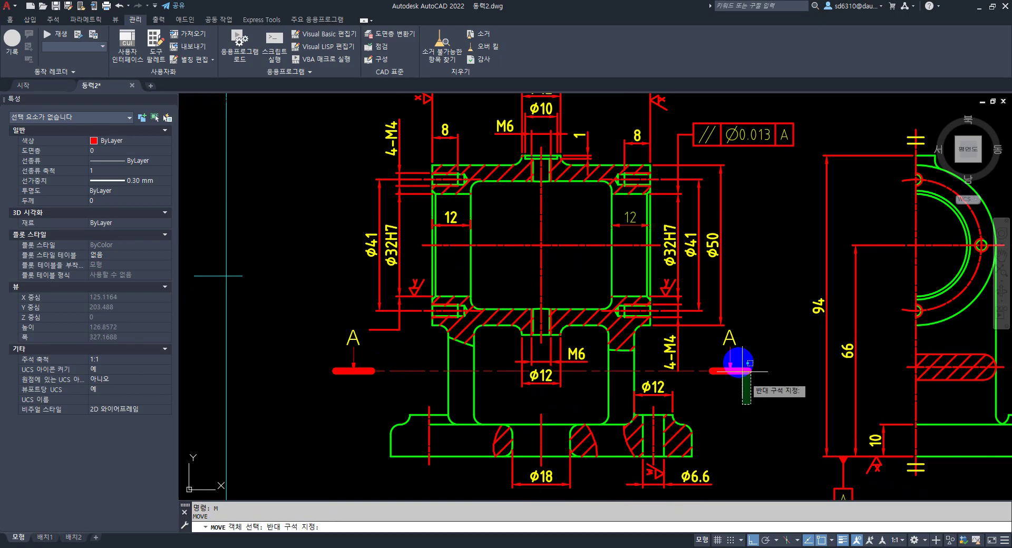
left_click(713, 330)
left_click(389, 384)
left_click(319, 340)
key("space")
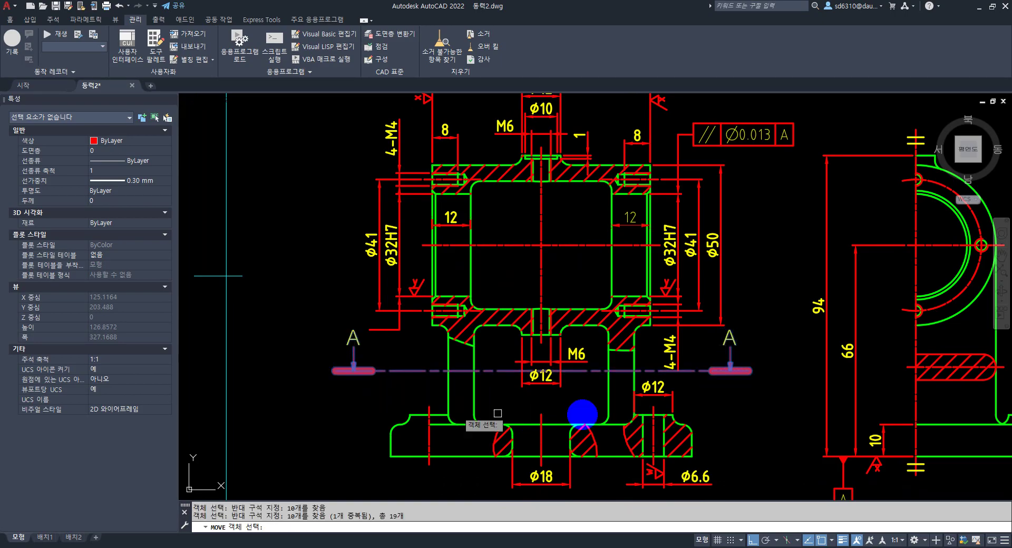
left_click(775, 332)
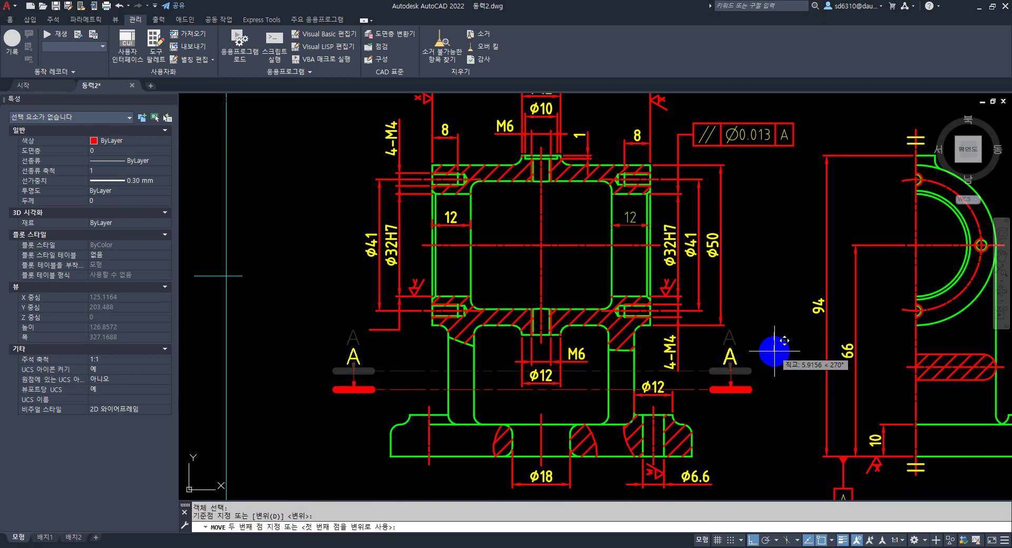
key("Escape")
scroll(773, 372, "up", 2)
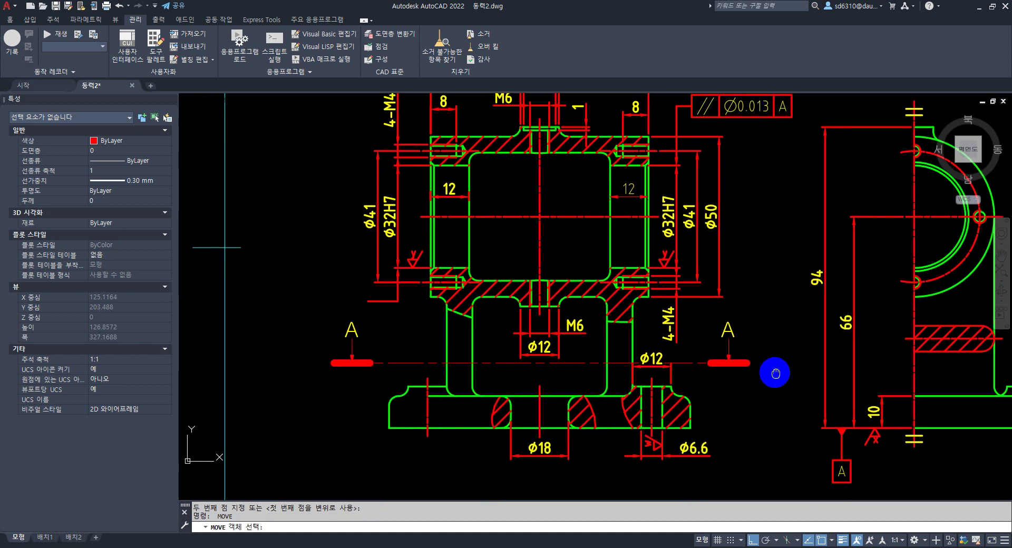
left_click(684, 370)
left_click(649, 366)
middle_click_drag(672, 386, 685, 402)
scroll(713, 407, "down", 2)
middle_click_drag(734, 422, 698, 366)
scroll(685, 373, "up", 2)
key("Escape")
key("Escape")
scroll(697, 370, "down", 2)
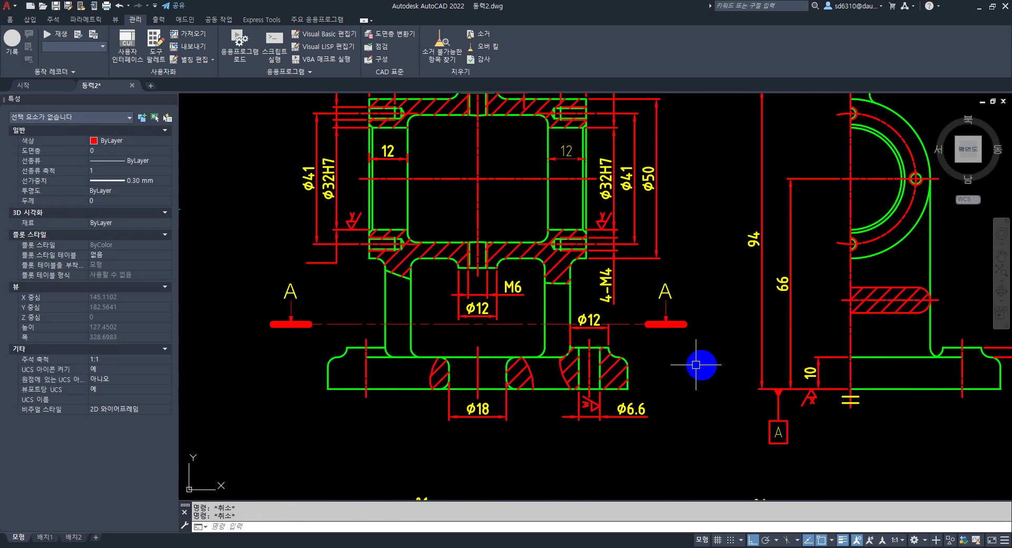
middle_click_drag(695, 323, 713, 368)
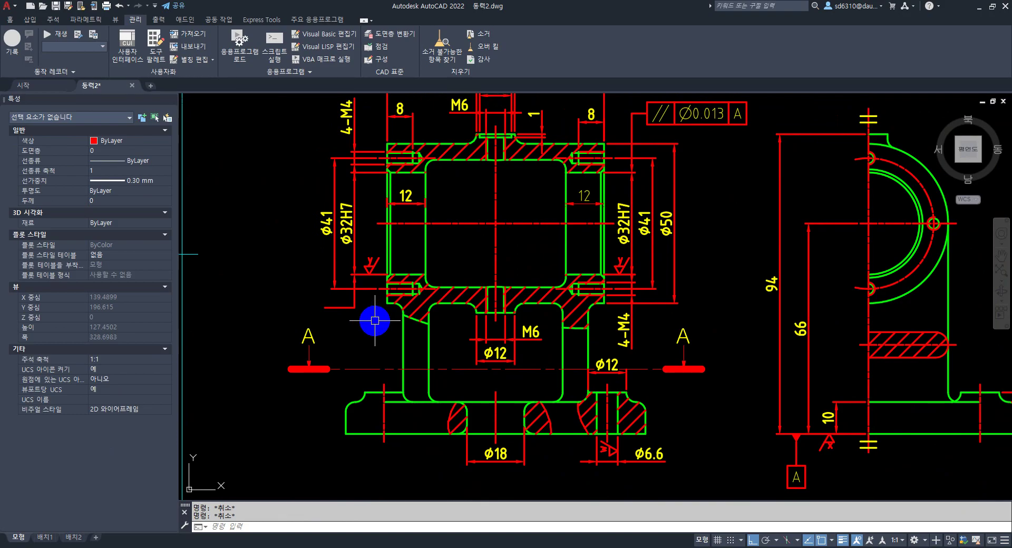
key("Return")
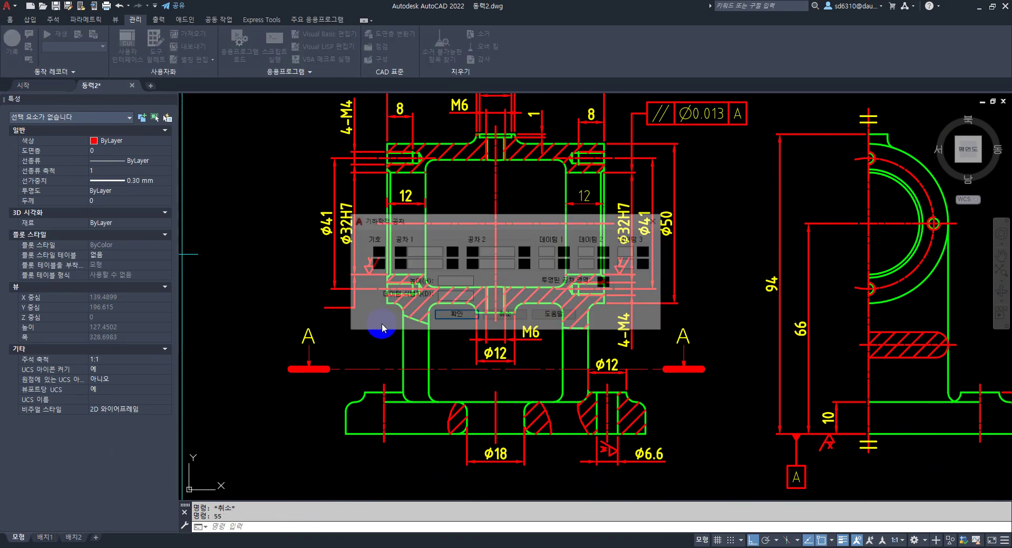
left_click(553, 272)
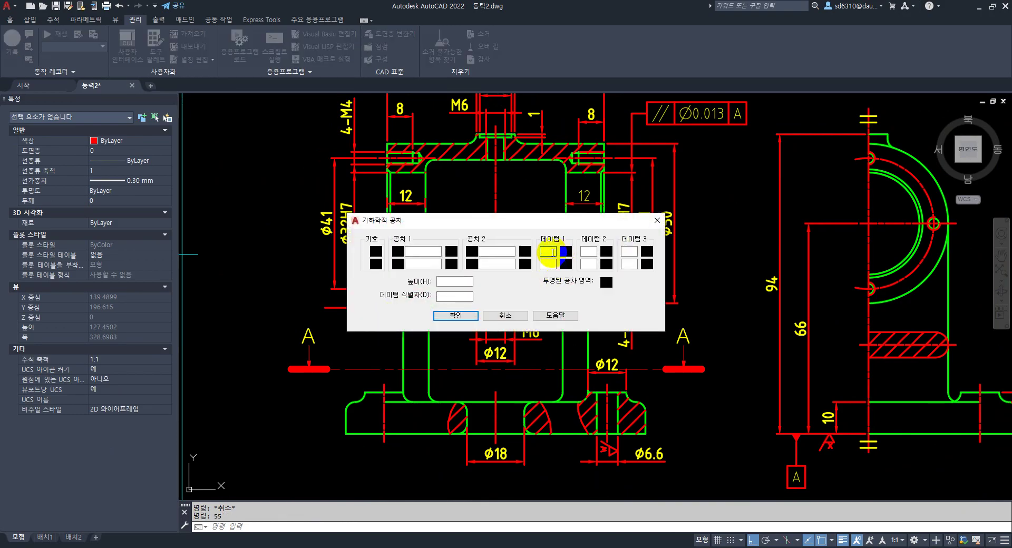
key("Escape")
key("Escape")
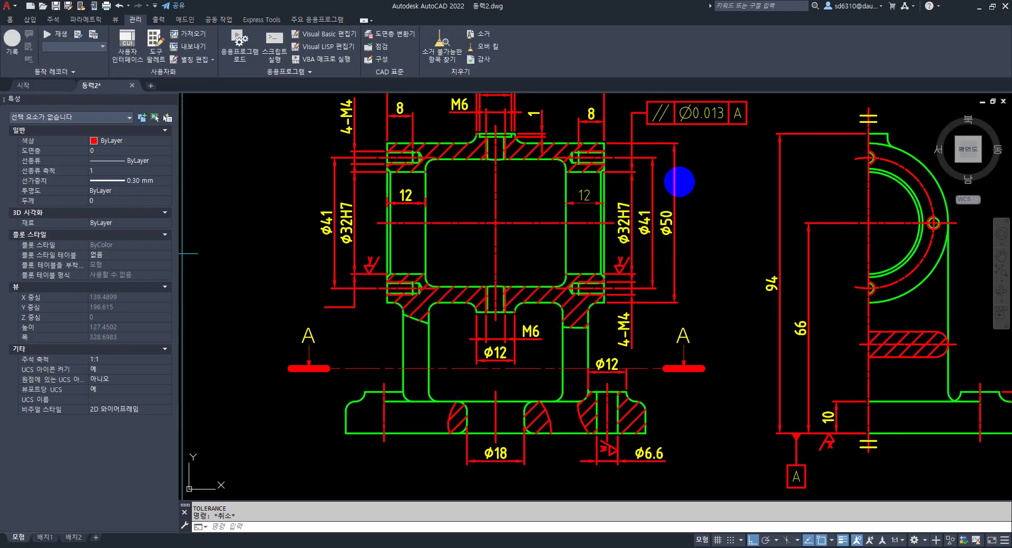
Move the section line A-A with both arrows and letters slightly further down, between the ϕ12 boss dimension and the base.
middle_click_drag(678, 180, 661, 193)
key("Escape")
middle_click_drag(543, 298, 576, 253)
scroll(643, 356, "up", 2)
mouse_move(655, 350)
middle_mouse_down()
mouse_move(643, 323)
mouse_move(648, 304)
mouse_move(662, 311)
middle_mouse_up()
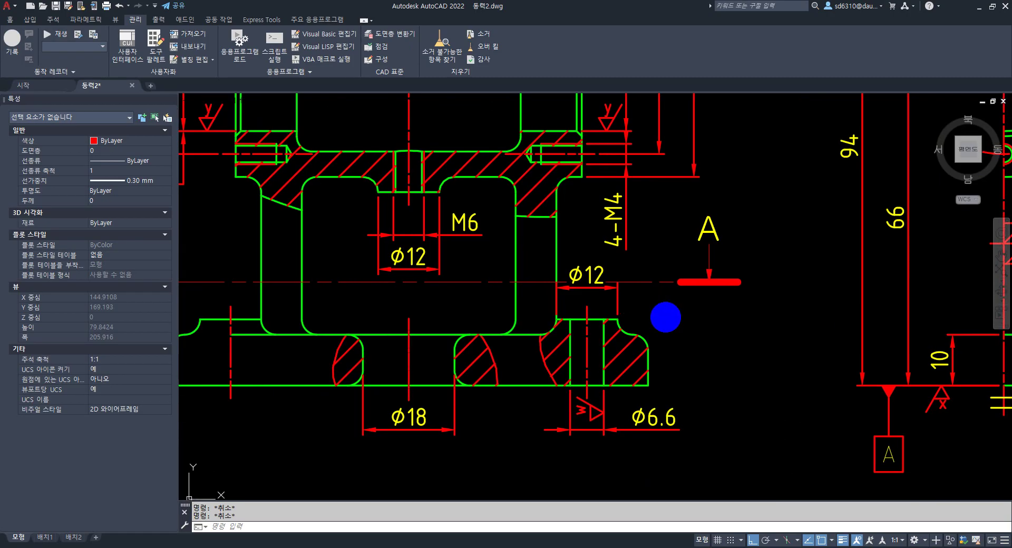
key("space")
left_click(757, 331)
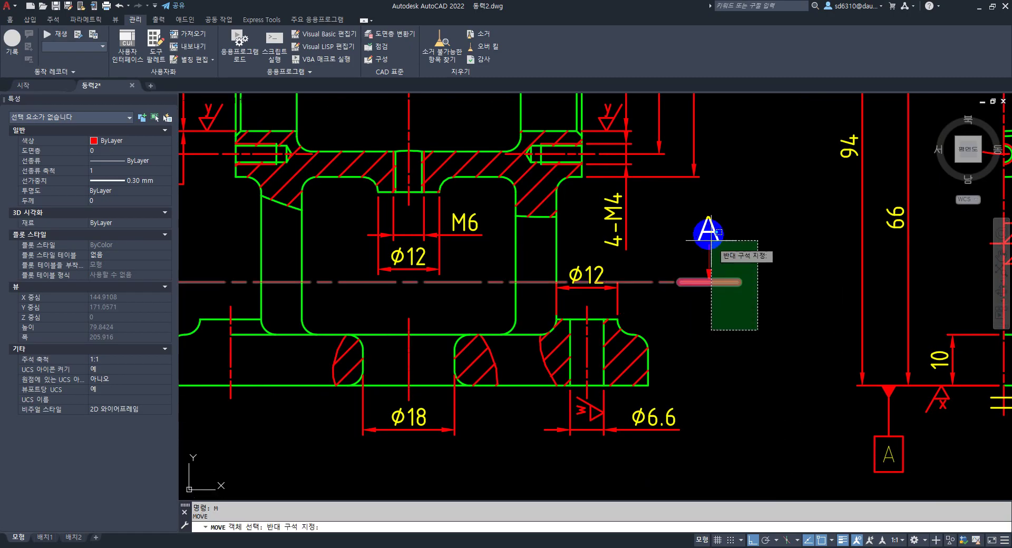
left_click(697, 213)
middle_click_drag(423, 294, 588, 314)
left_click(300, 333)
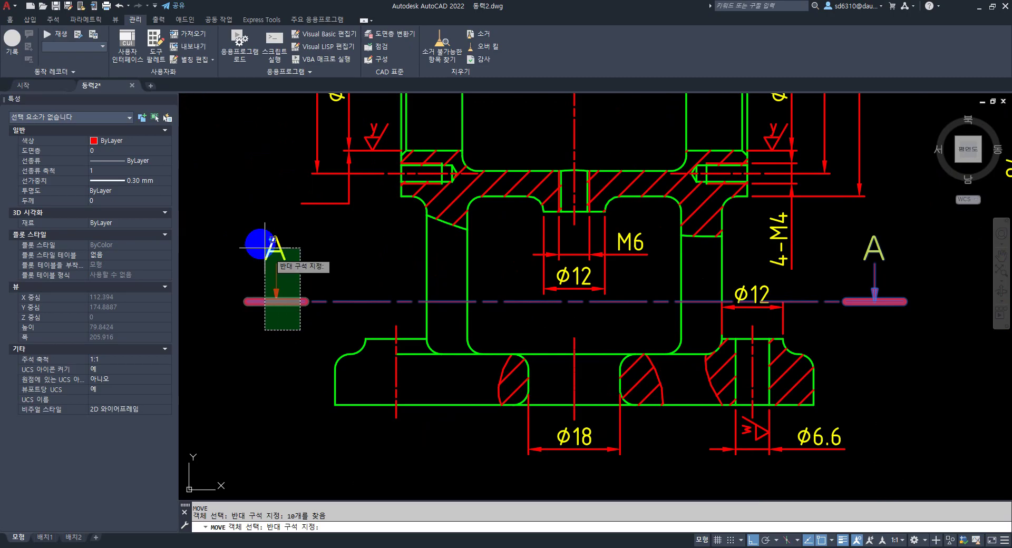
left_click(256, 241)
key("space")
left_click(244, 335)
left_click(248, 351)
key("Escape")
key("Escape")
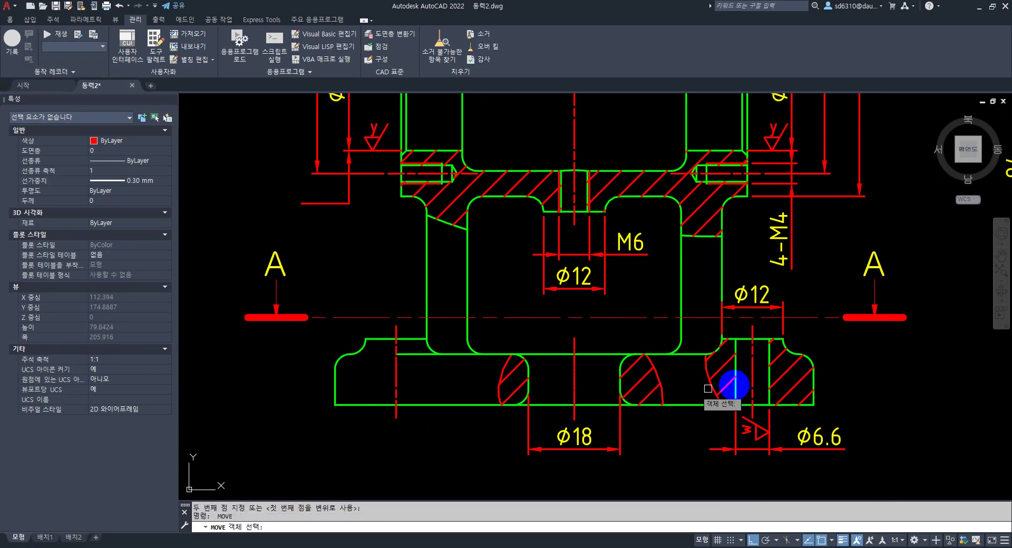
middle_click_drag(824, 347, 818, 363)
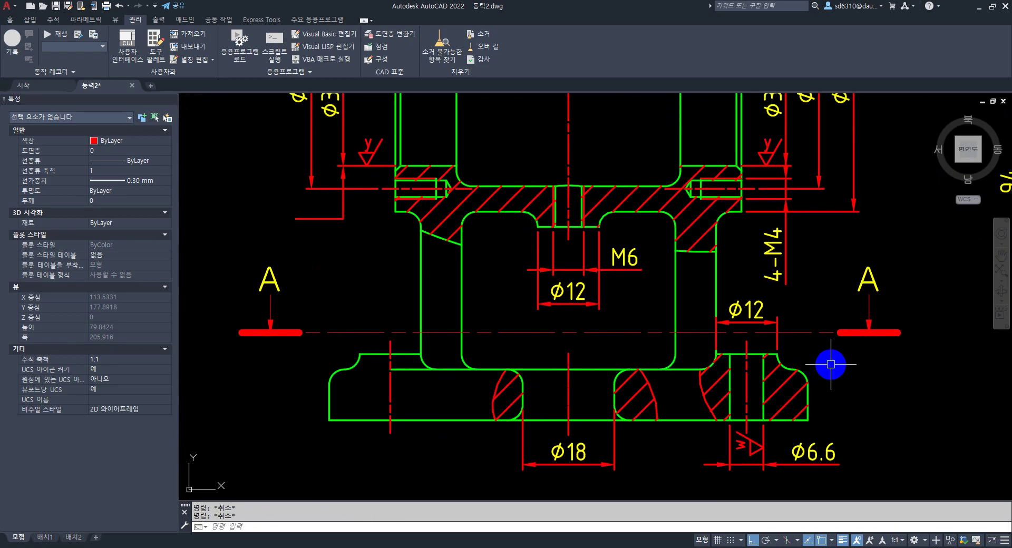
Copy the datum A symbol from the side view's base line to the underside of the parallelism frame beside the front view.
middle_click_drag(832, 293, 831, 307)
middle_click_drag(598, 298, 655, 332)
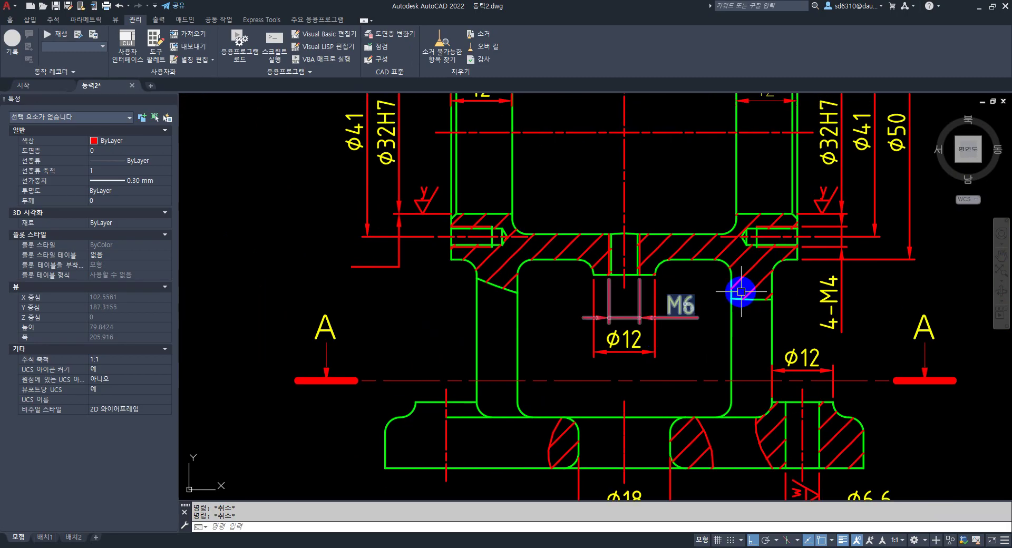
middle_click_drag(748, 280, 624, 366)
scroll(807, 292, "down", 1)
mouse_move(856, 263)
middle_mouse_down()
mouse_move(807, 293)
mouse_move(757, 232)
middle_mouse_up()
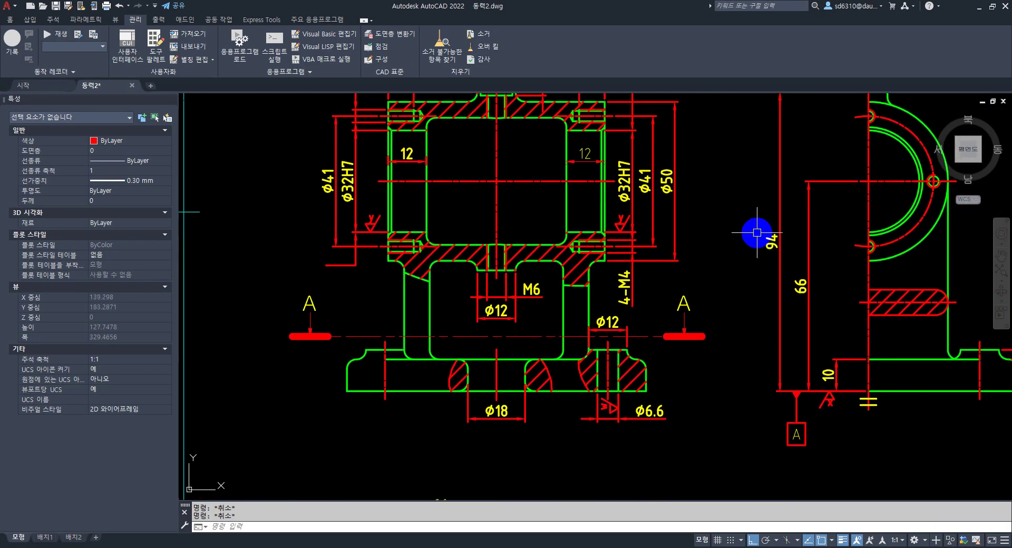
type("o")
key("Return")
left_click(817, 452)
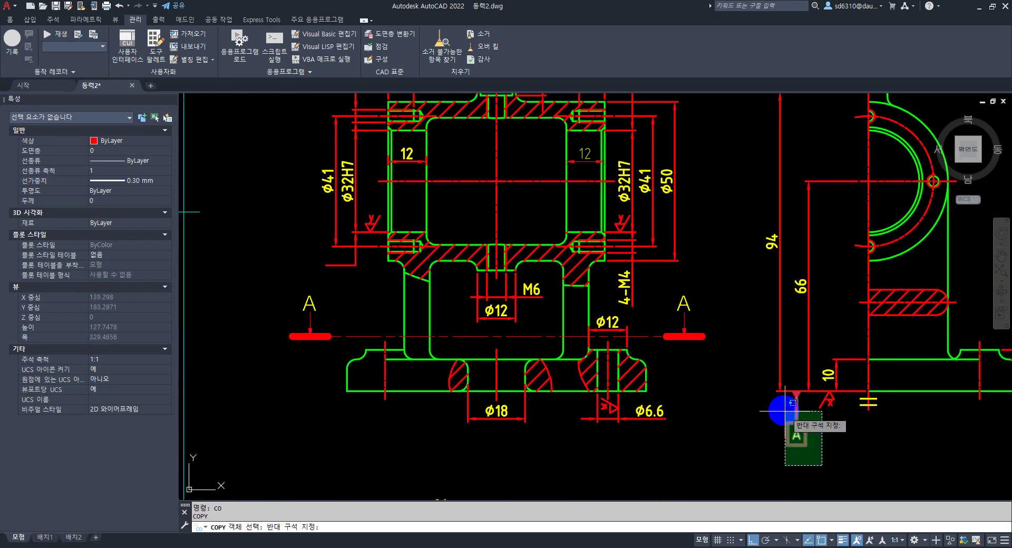
left_click(780, 411)
key("Return")
left_click(796, 391)
middle_click_drag(703, 202, 698, 355)
left_click(712, 235)
key("Escape")
key("Escape")
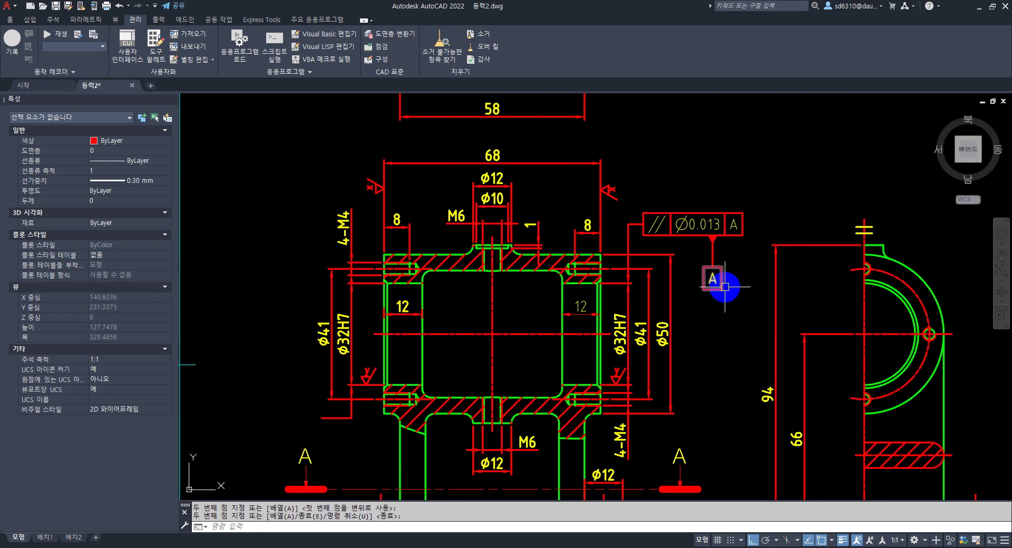
Change the letter in the copied datum box under the parallelism frame to B.
double_click(713, 279)
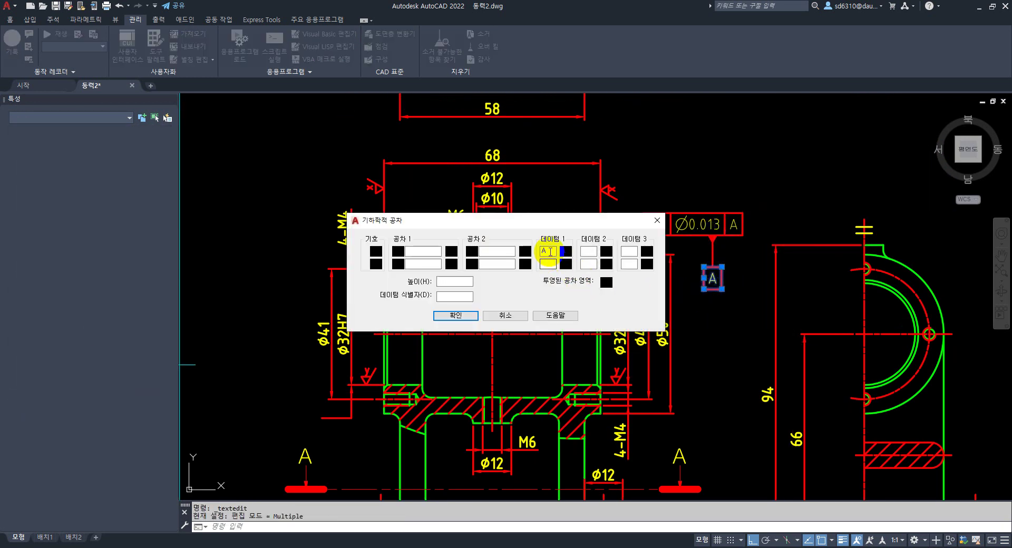
left_click(454, 316)
key("Escape")
key("Escape")
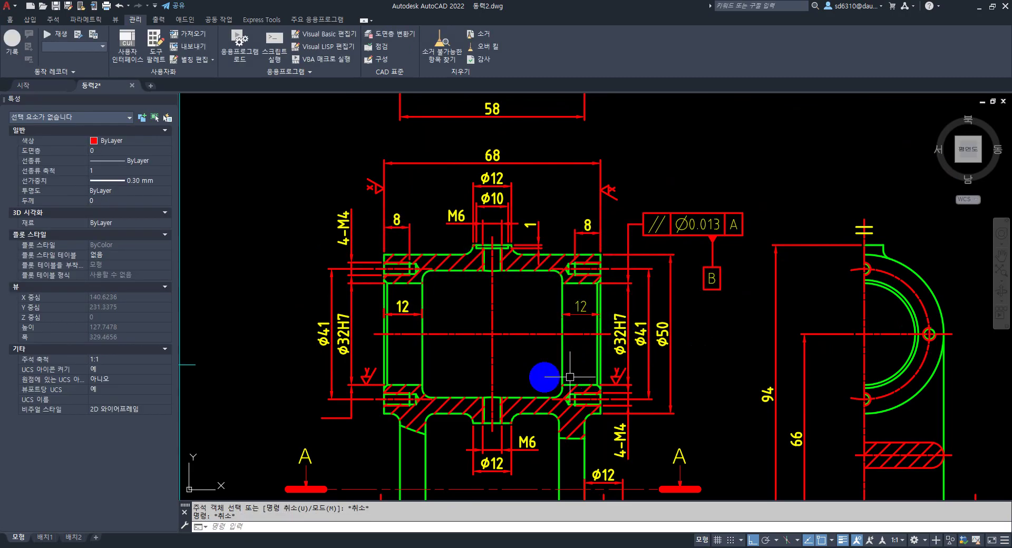
Copy the parallelism tolerance frame to the end of the leader below the left ϕ32H7 dimension.
middle_click_drag(406, 353, 453, 342)
type("co")
key("space")
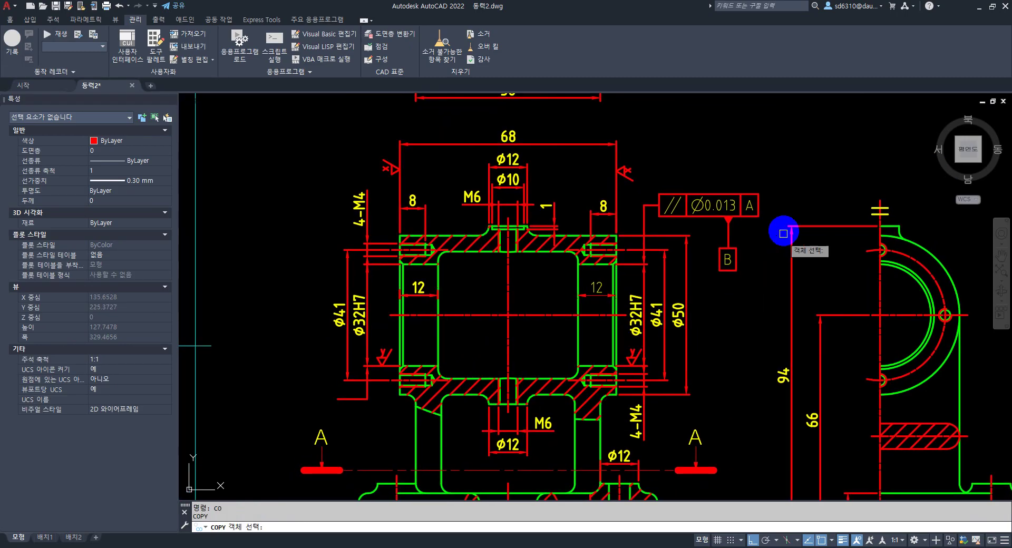
left_click(775, 214)
left_click(744, 206)
key("space")
left_click(758, 206)
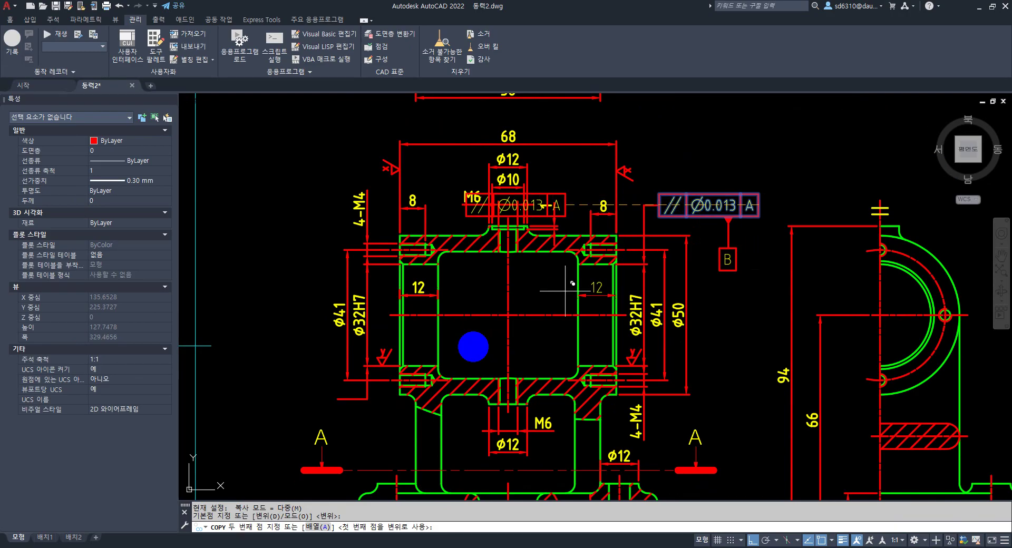
key("space")
Change the copied frame at the left leader to the concentricity symbol with datum B.
middle_click_drag(348, 411, 376, 395)
double_click(353, 389)
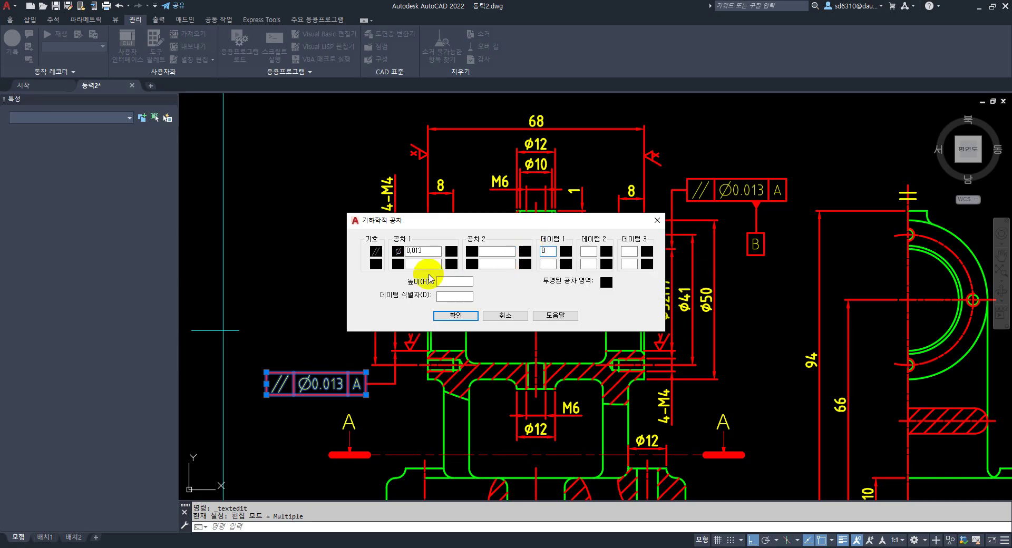
left_click(380, 256)
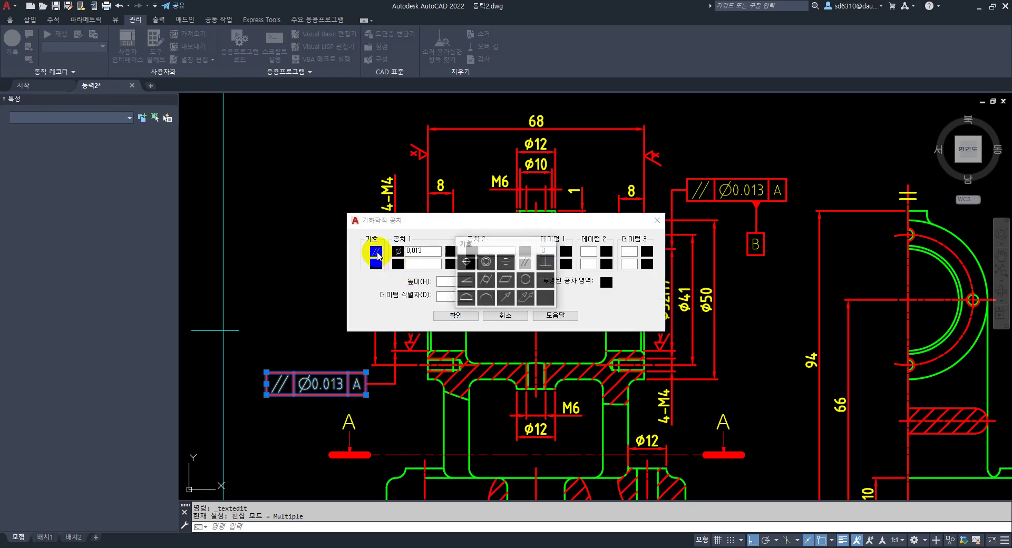
left_click(485, 262)
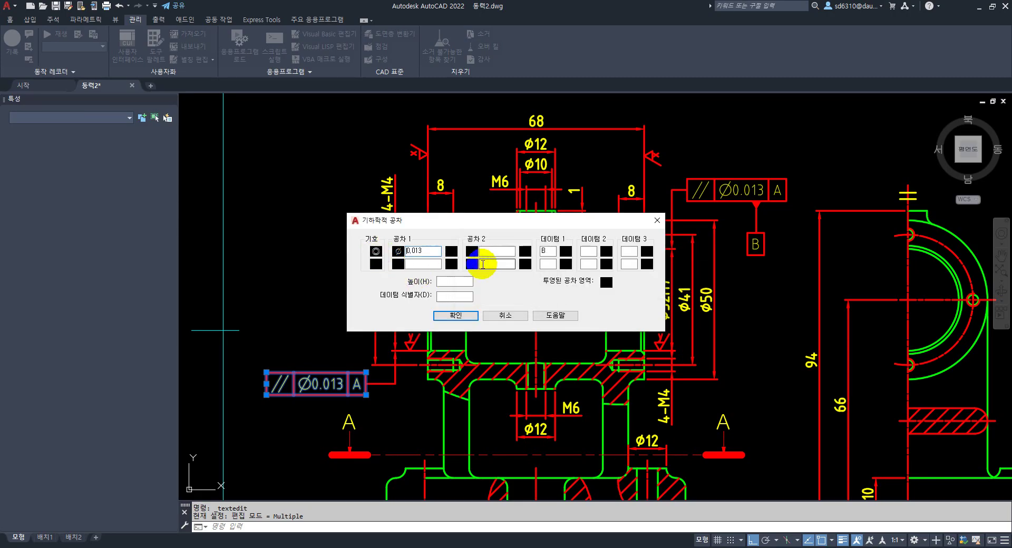
left_click(458, 318)
key("Escape")
key("Escape")
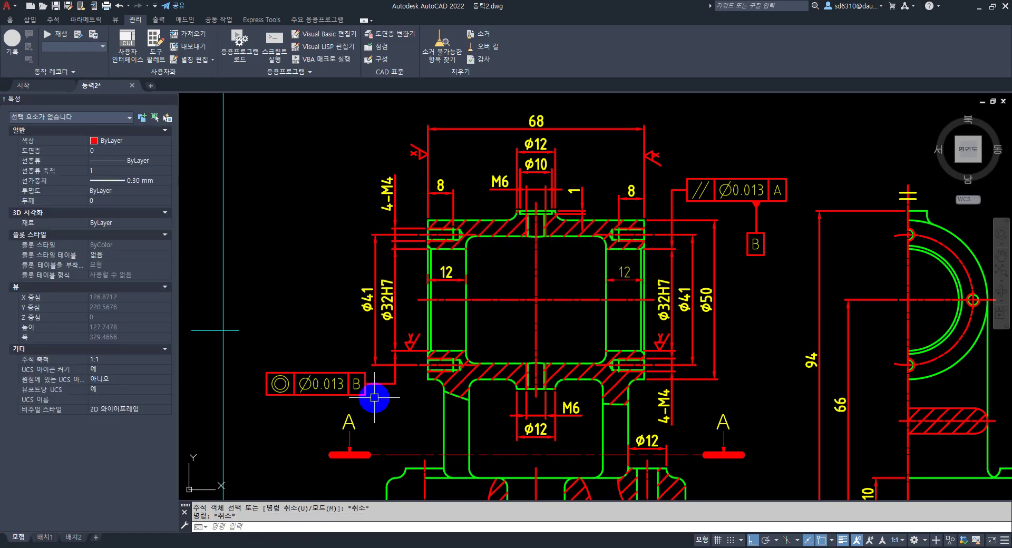
Move the concentricity frame so the midpoint of its right edge meets the end of the left leader.
scroll(374, 397, "up", 5)
scroll(389, 382, "down", 4)
middle_click_drag(384, 391, 394, 390)
type("m")
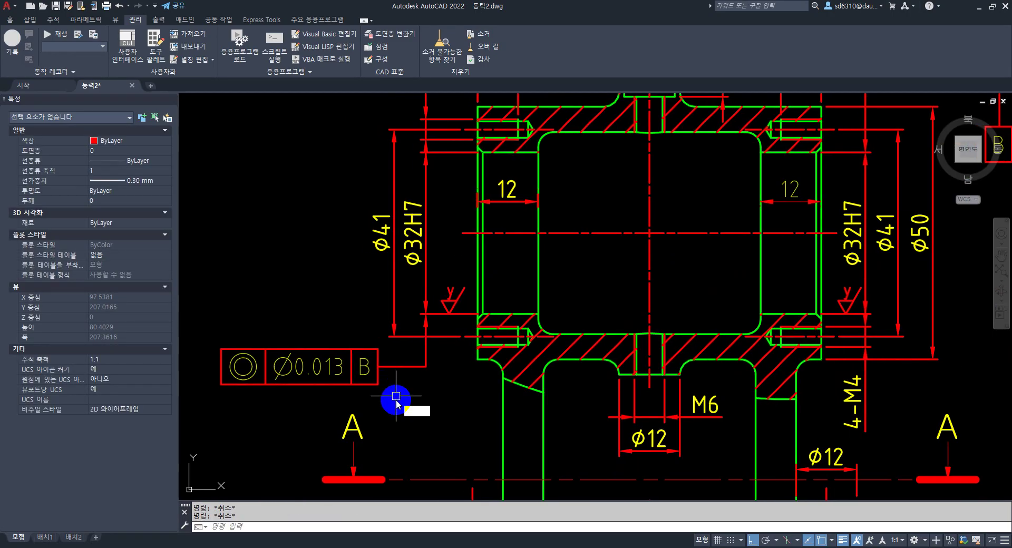
key("space")
scroll(382, 392, "up", 4)
left_click(384, 389)
left_click(348, 361)
key("space")
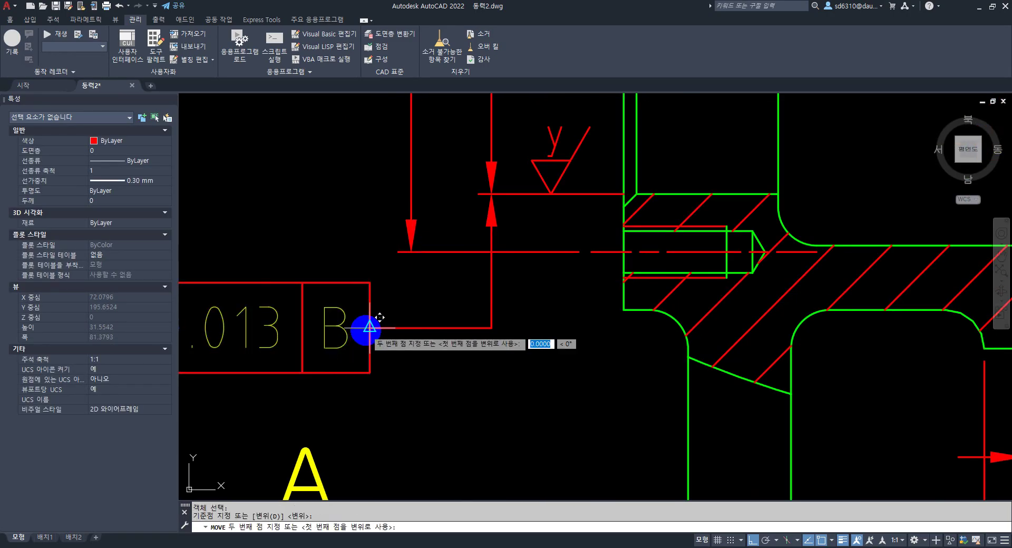
left_click(371, 333)
key("Escape")
scroll(474, 369, "down", 5)
middle_click_drag(514, 375, 433, 343)
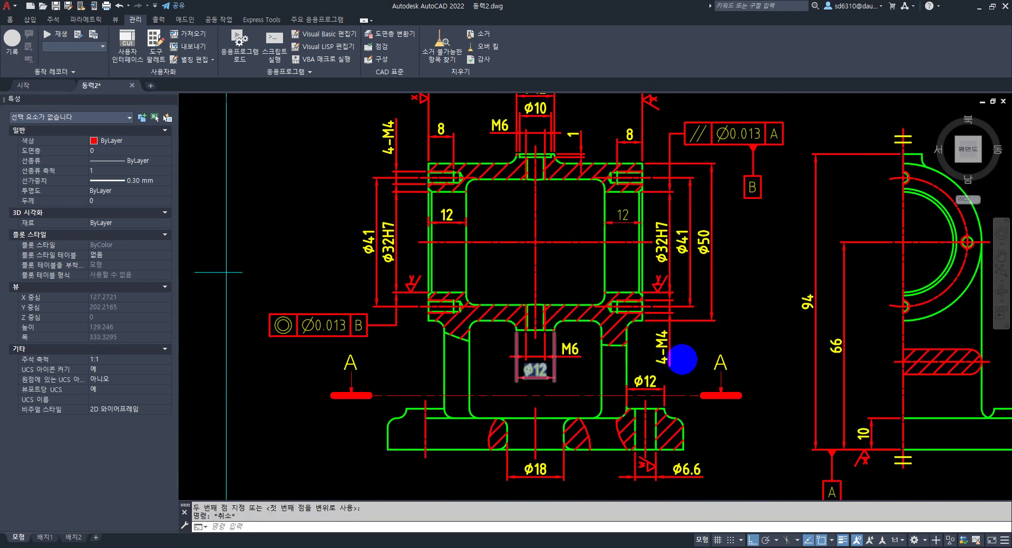
Draw a text-free horizontal leader about 19 mm long, running right from the right end of the 68 dimension line.
scroll(758, 354, "down", 2)
middle_click_drag(764, 353, 624, 350)
key("Escape")
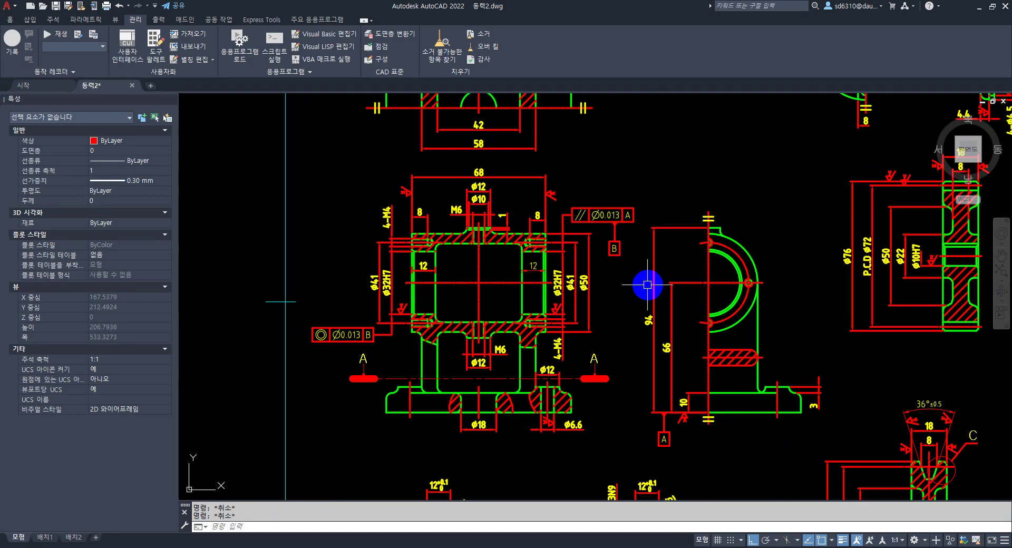
scroll(587, 282, "up", 2)
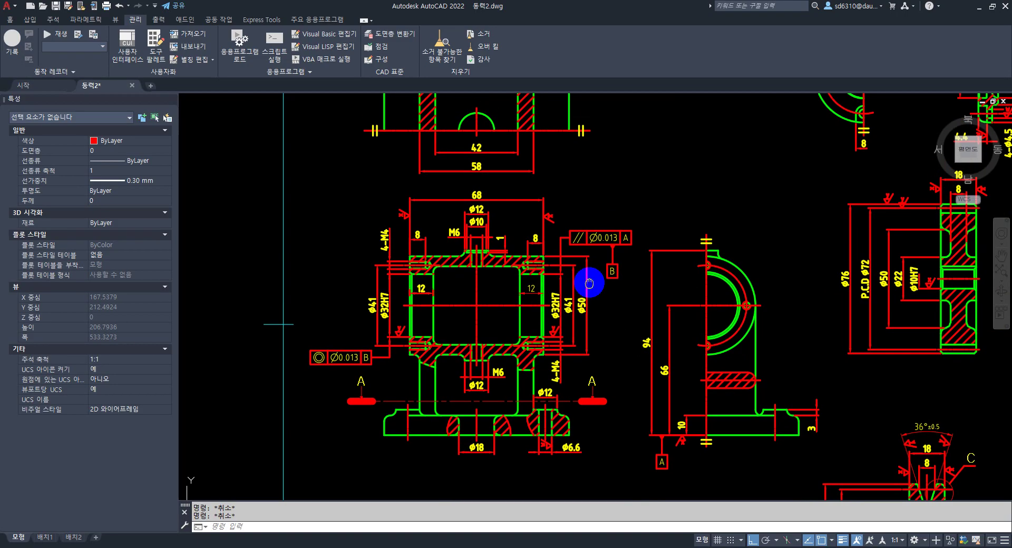
middle_click_drag(566, 208, 568, 222)
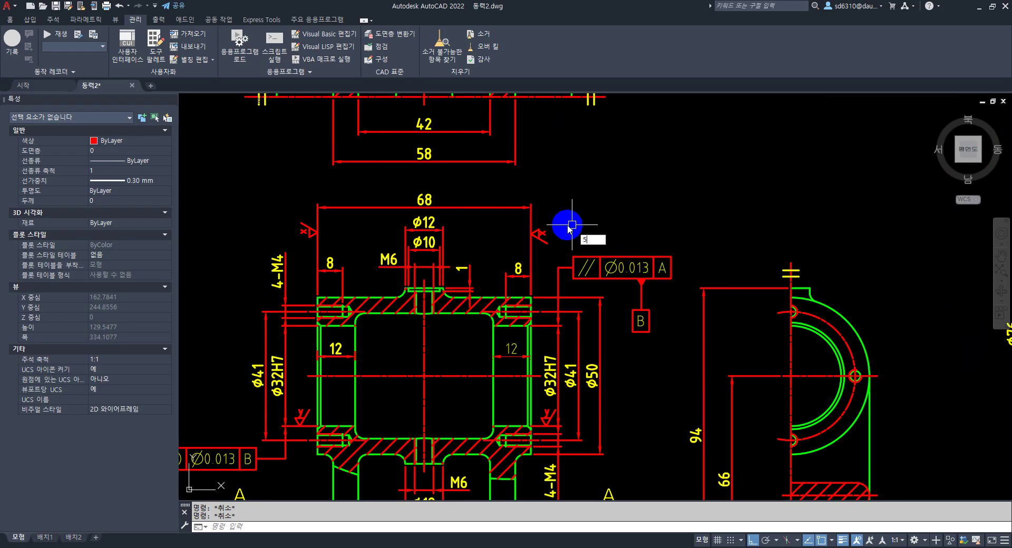
type("e")
key("Return")
left_click(533, 207)
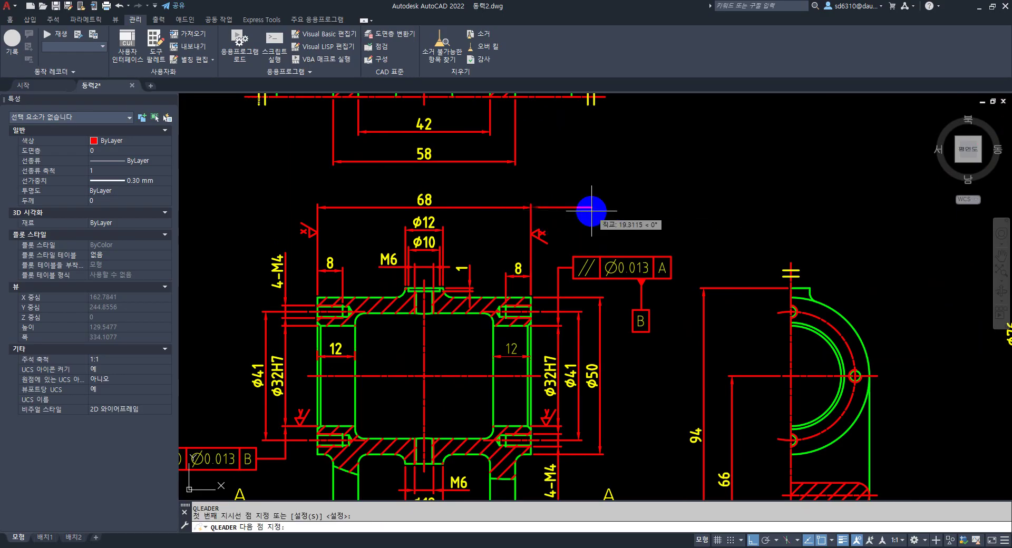
key("Escape")
key("Escape")
Measure the side view's height from the base to the top of the outer arc with a linear dimension, and consult the PDF's IT tolerance table.
scroll(639, 219, "down", 2)
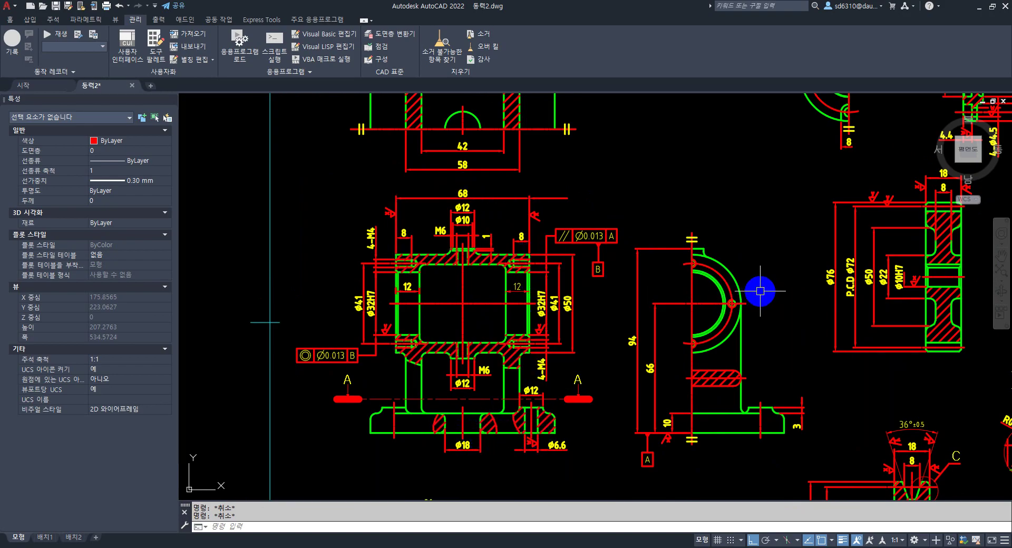
type("dli")
key("Return")
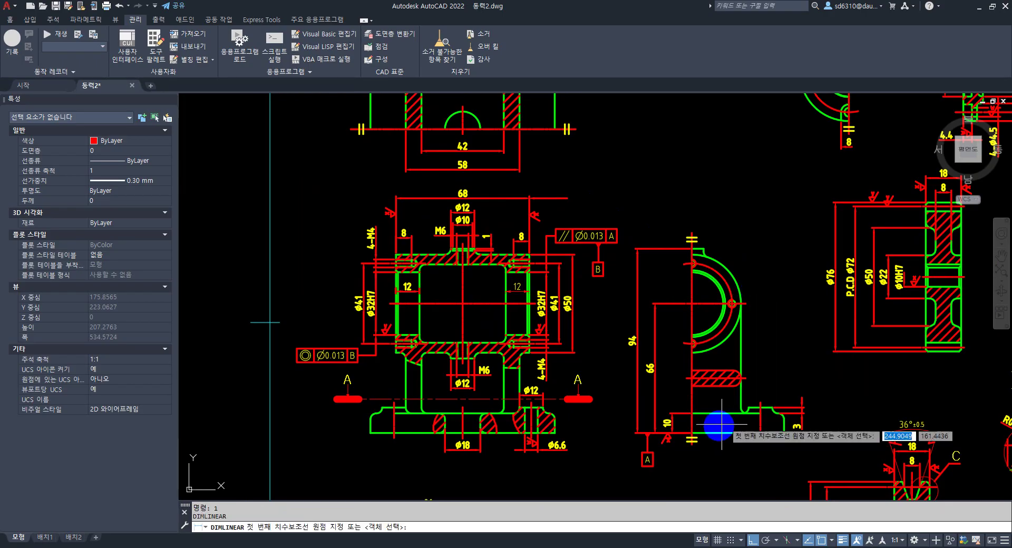
scroll(706, 425, "up", 4)
left_click(692, 432)
middle_click_drag(663, 226, 649, 375)
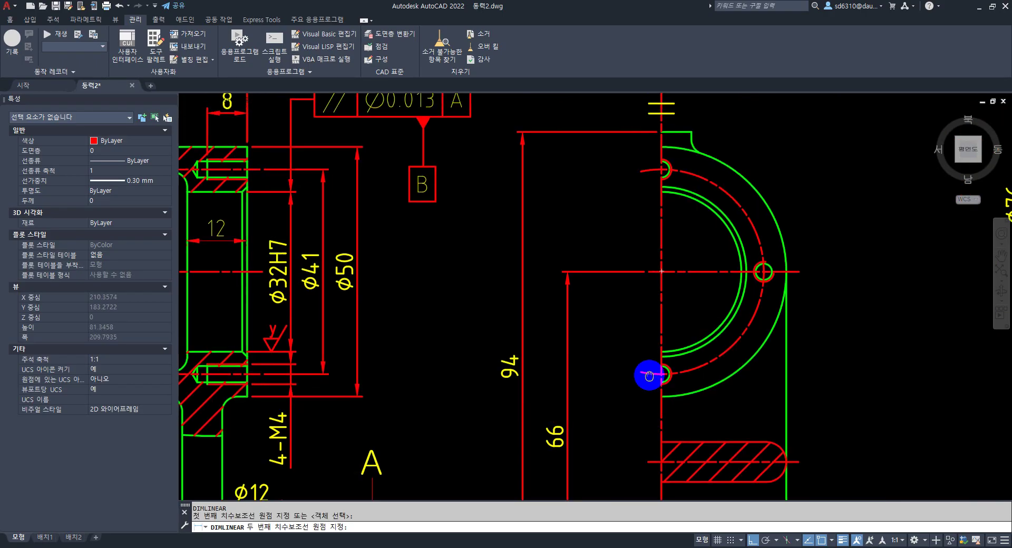
left_click(661, 147)
key("Escape")
scroll(605, 243, "down", 2)
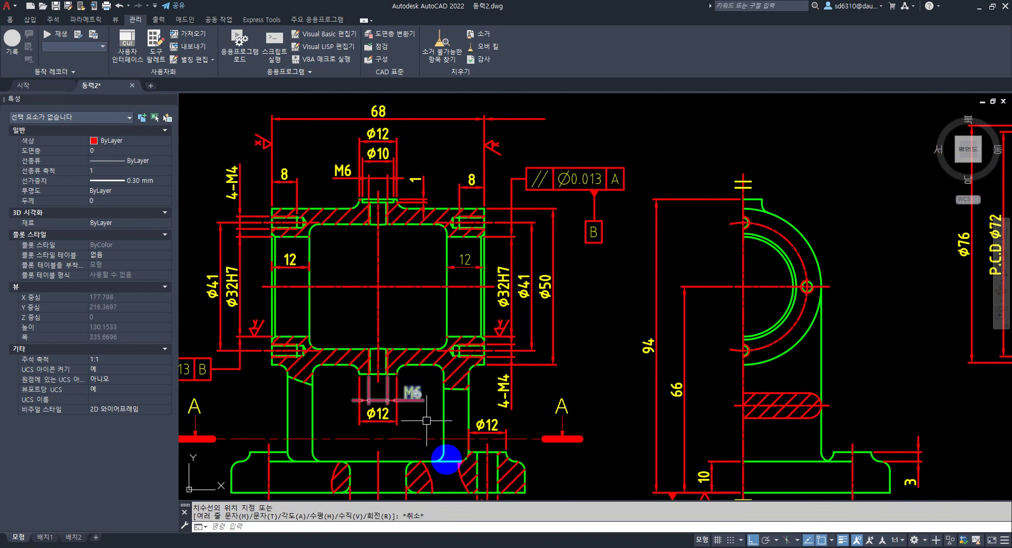
key("alt+Tab")
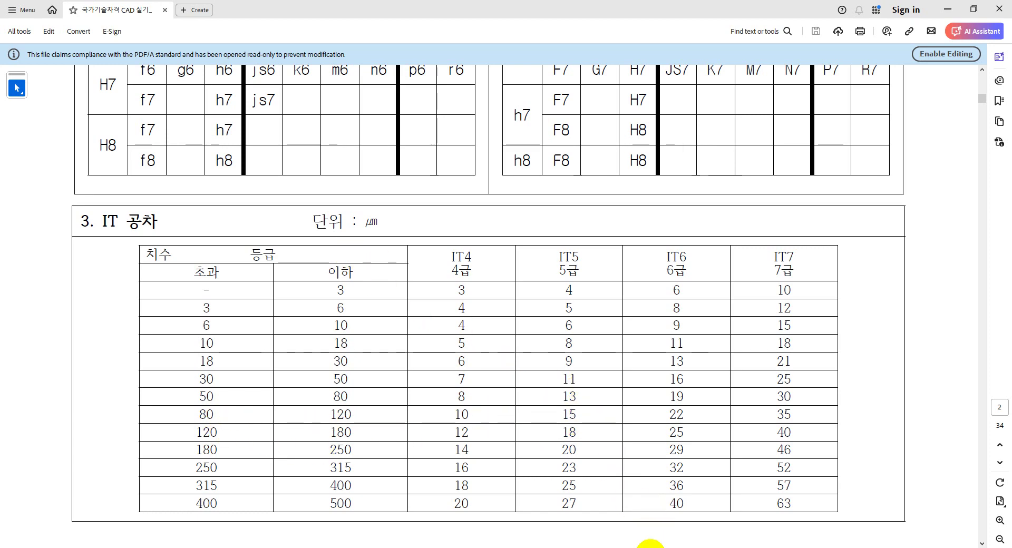
Return to AutoCAD and place a perpendicularity frame with tolerance 0.015 and datum A at the end of the 68 dimension's leader.
key("alt+Tab")
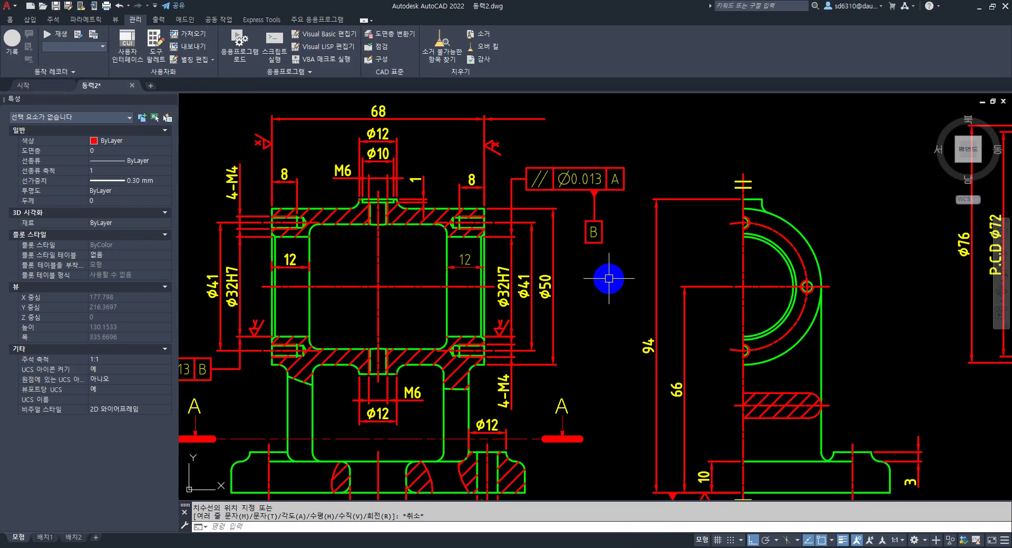
middle_click_drag(610, 278, 600, 335)
middle_click_drag(580, 199, 578, 214)
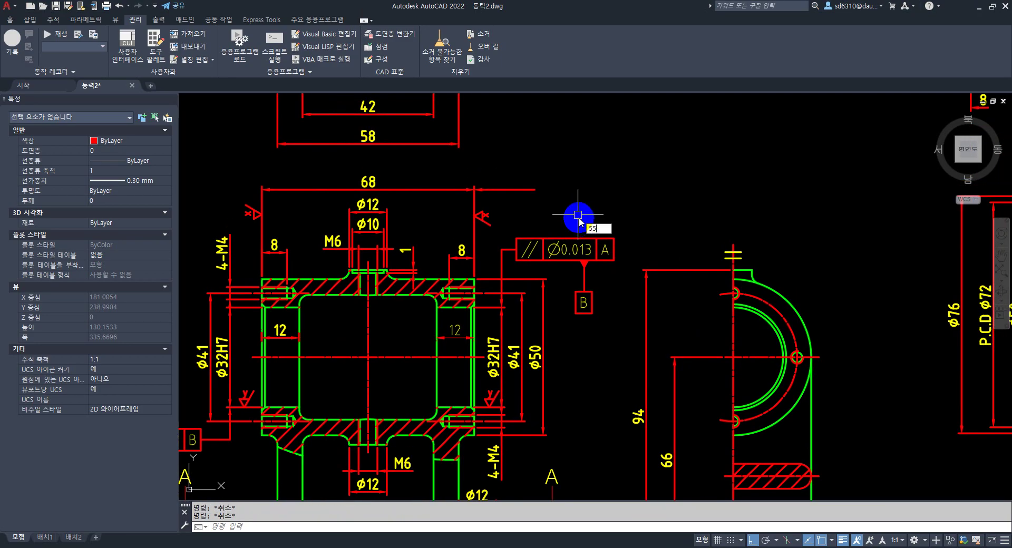
key("Return")
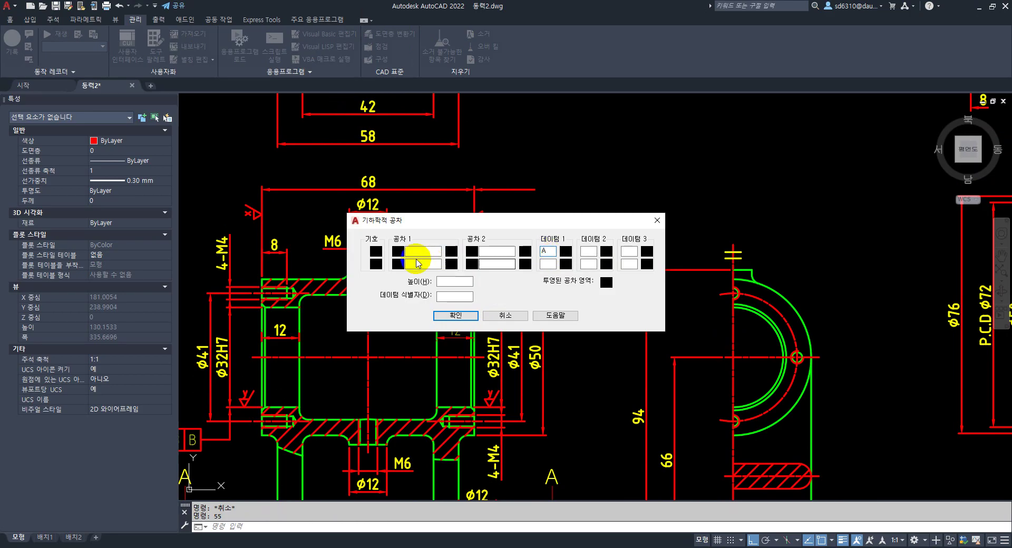
left_click(375, 253)
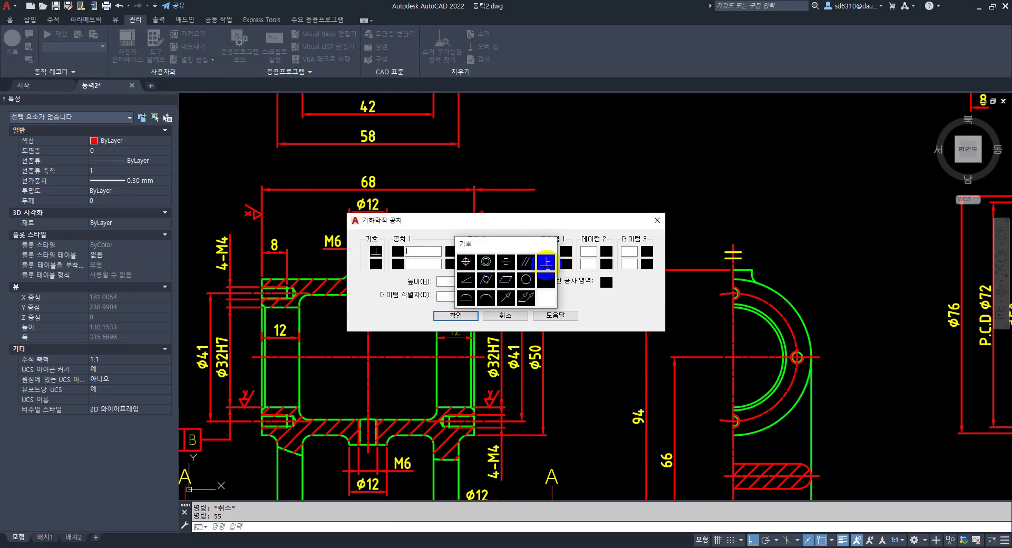
left_click(547, 264)
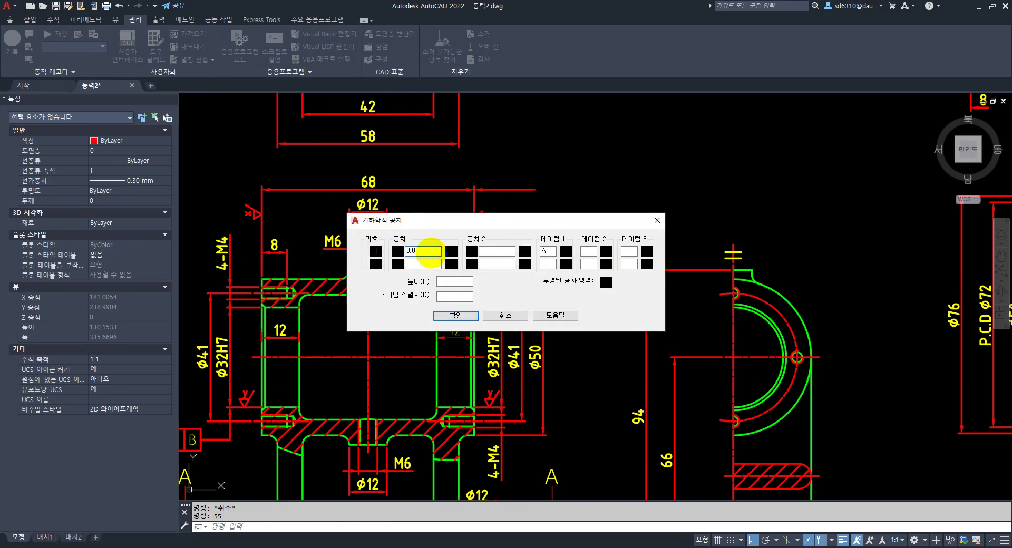
left_click(461, 318)
left_click(532, 190)
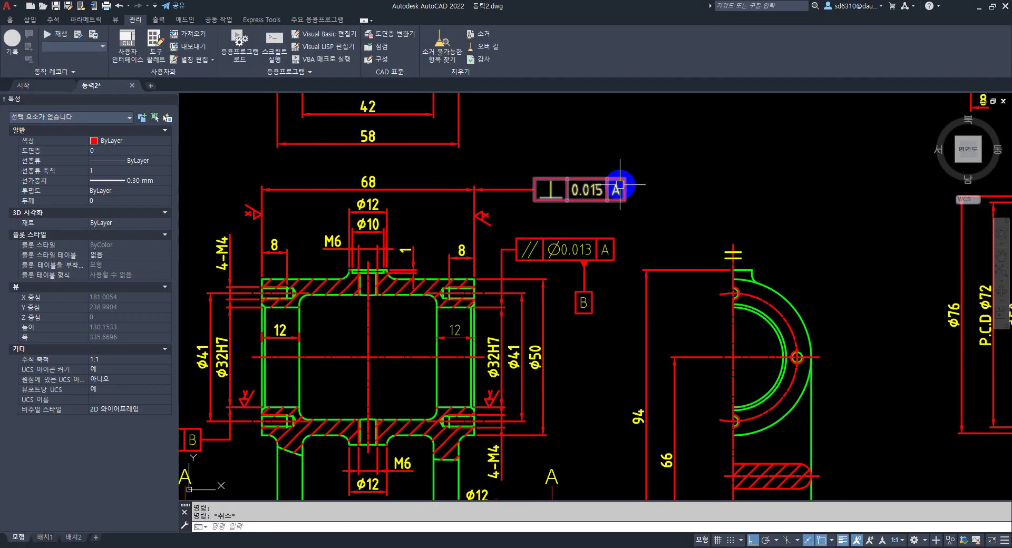
Copy the side view's datum A symbol down to the shaft view, placing it on the right end of the shaft's centreline.
scroll(600, 188, "down", 2)
mouse_move(587, 95)
middle_mouse_down()
mouse_move(587, 214)
mouse_move(572, 227)
mouse_move(610, 316)
mouse_move(610, 284)
mouse_move(610, 311)
mouse_move(618, 292)
middle_mouse_up()
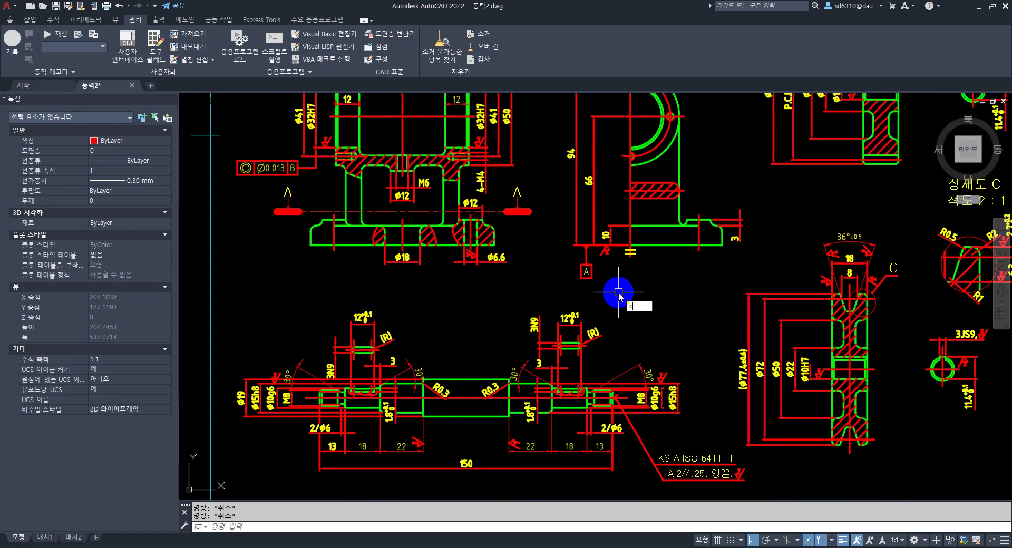
type("o")
key("Return")
scroll(618, 295, "up", 4)
left_click(592, 294)
left_click(508, 225)
key("Return")
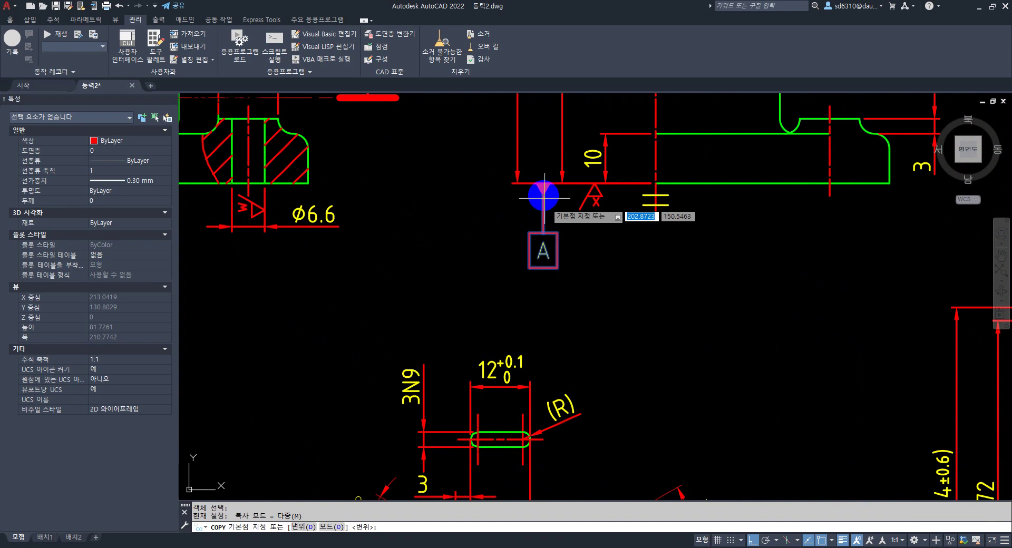
left_click(543, 196)
scroll(609, 343, "down", 5)
scroll(579, 300, "up", 7)
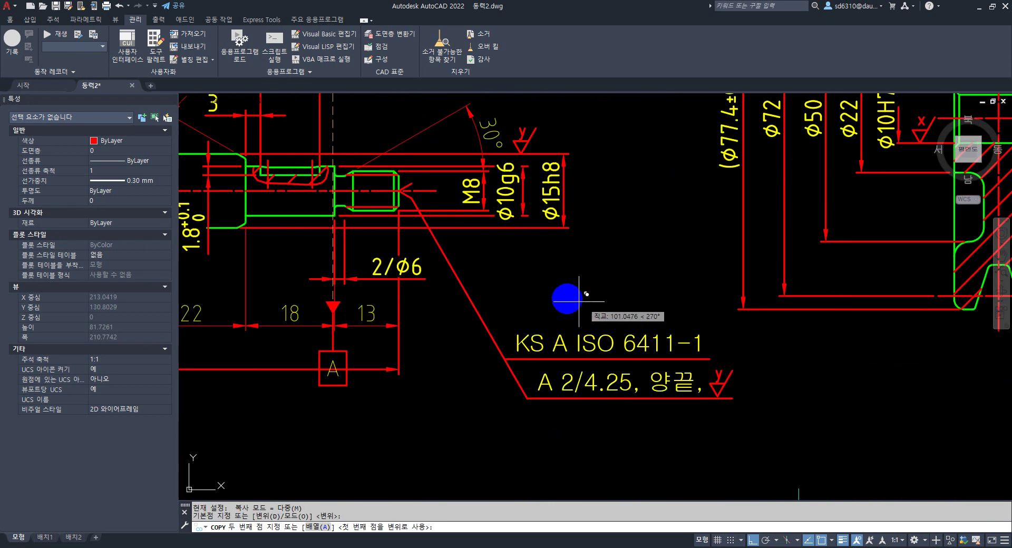
left_click(430, 191)
key("Escape")
key("Escape")
Extend the right end of the shaft's centreline slightly past the newly placed datum triangle.
scroll(437, 211, "up", 4)
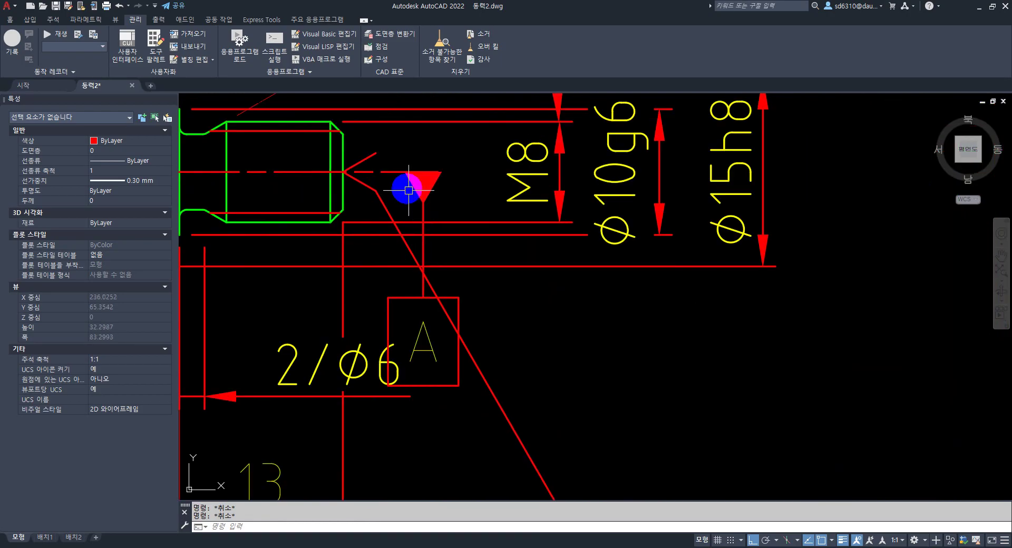
left_click(394, 172)
left_click(438, 172)
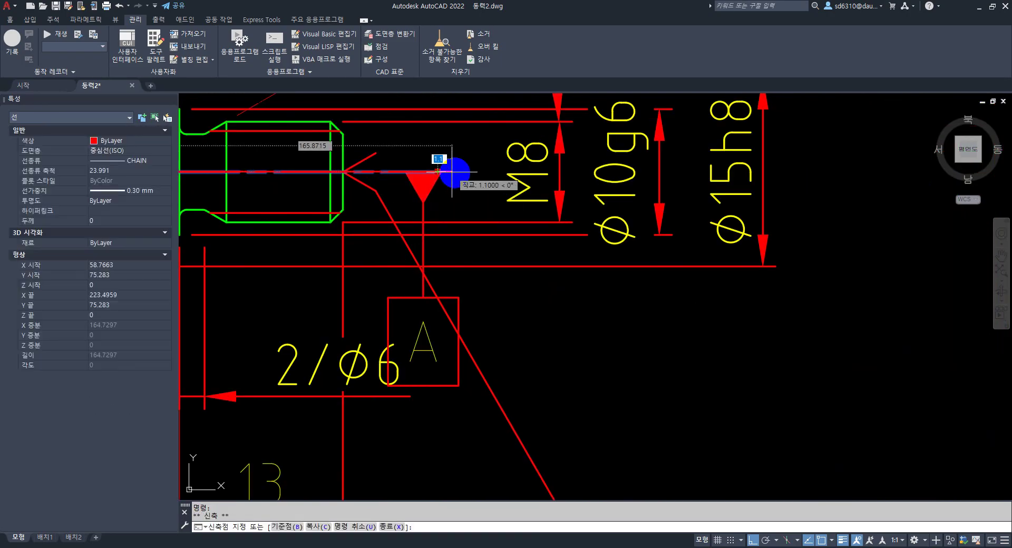
key("Escape")
key("Escape")
scroll(548, 300, "down", 3)
Move the datum A triangle and frame a short distance right along the shaft's centreline.
type("m")
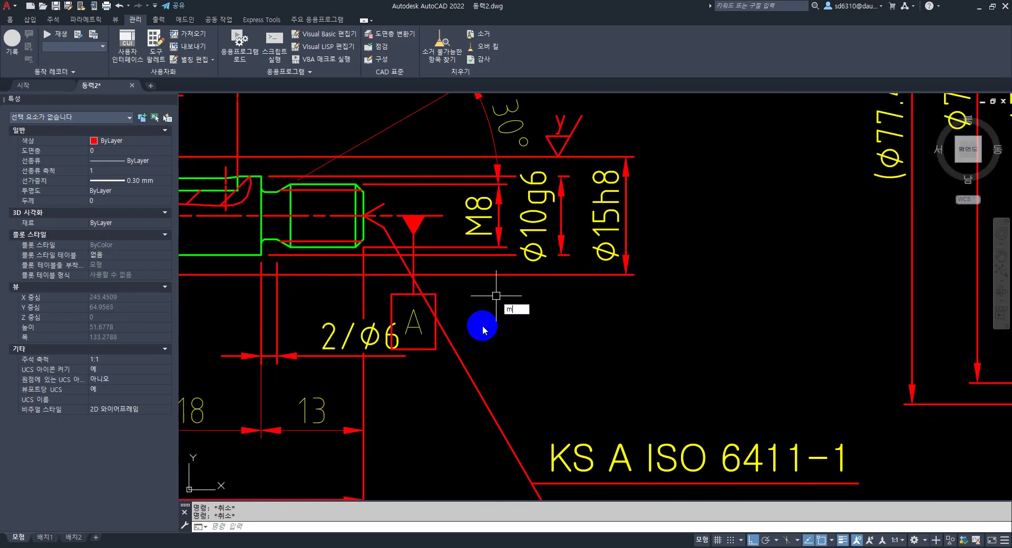
key("Return")
left_click(436, 293)
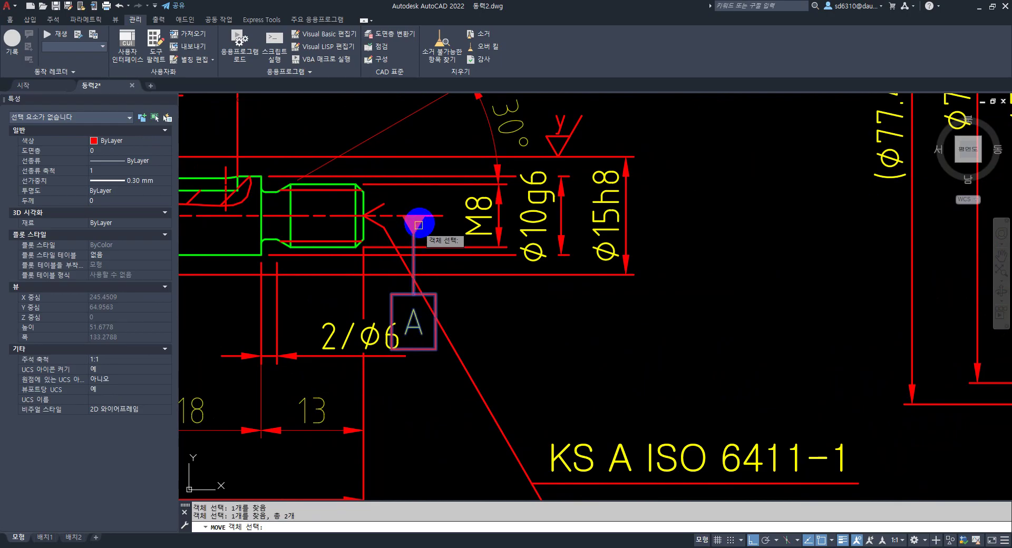
key("Return")
left_click(414, 215)
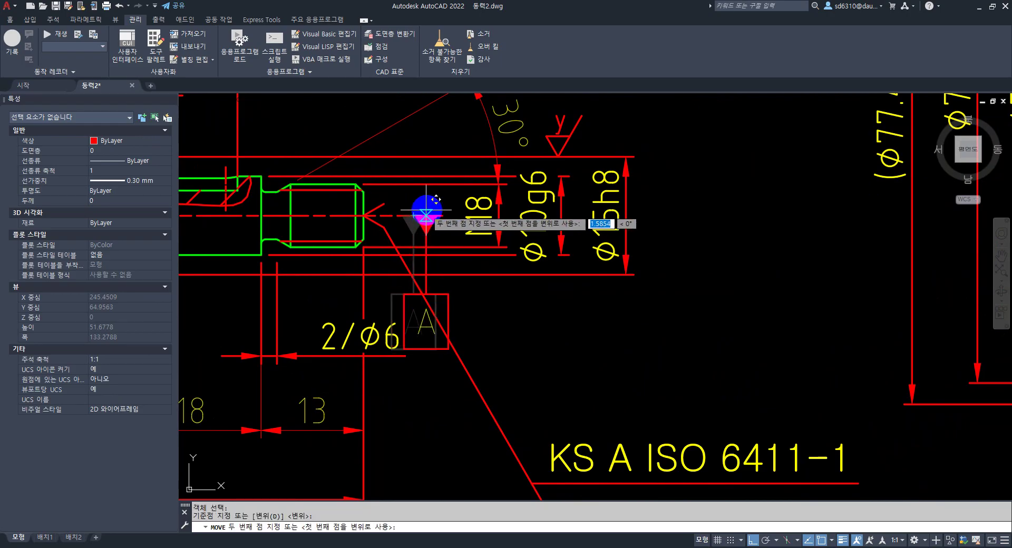
left_click(430, 209)
middle_click_drag(511, 340, 508, 323)
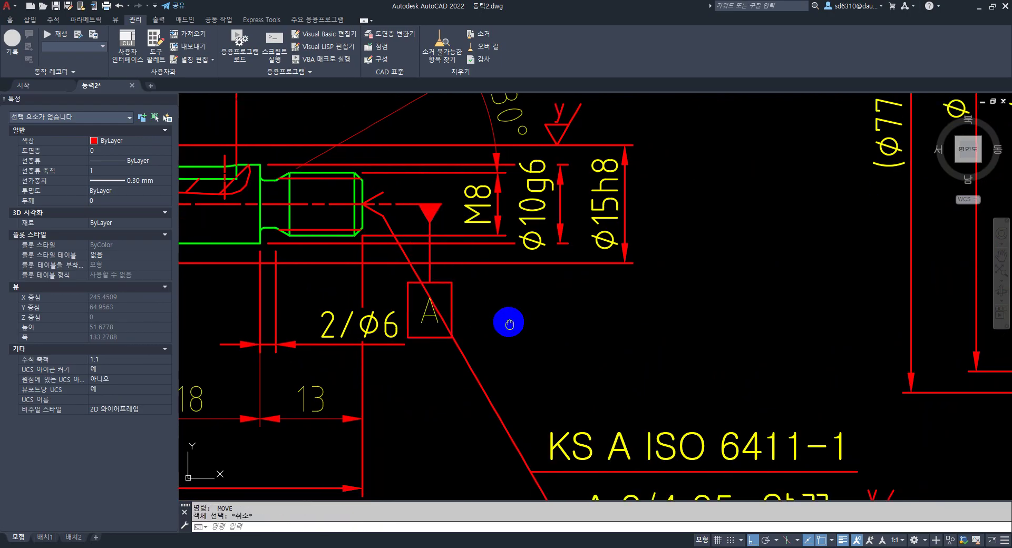
Stretch the shaft's datum A symbol downward, lowering its frame below the 2/Ø6 dimension line.
type("s")
key("Return")
left_click(488, 352)
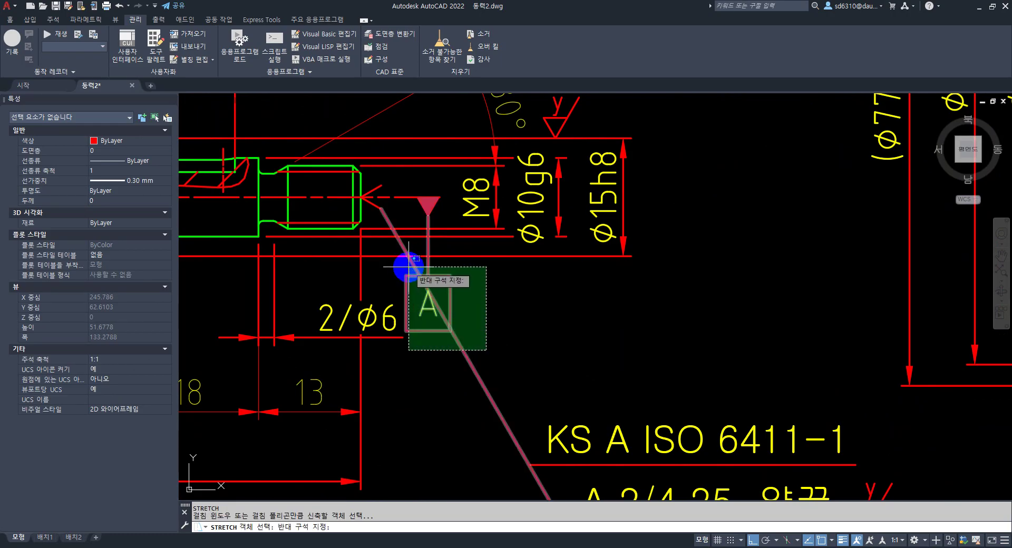
left_click(408, 267)
key("Return")
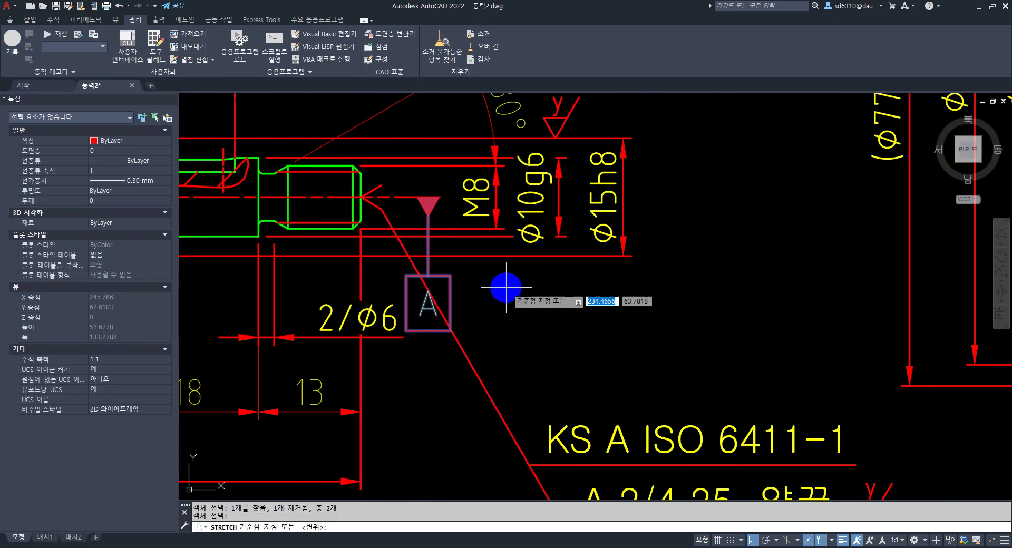
left_click(506, 289)
left_click(505, 362)
key("Return")
key("Escape")
scroll(508, 364, "down", 2)
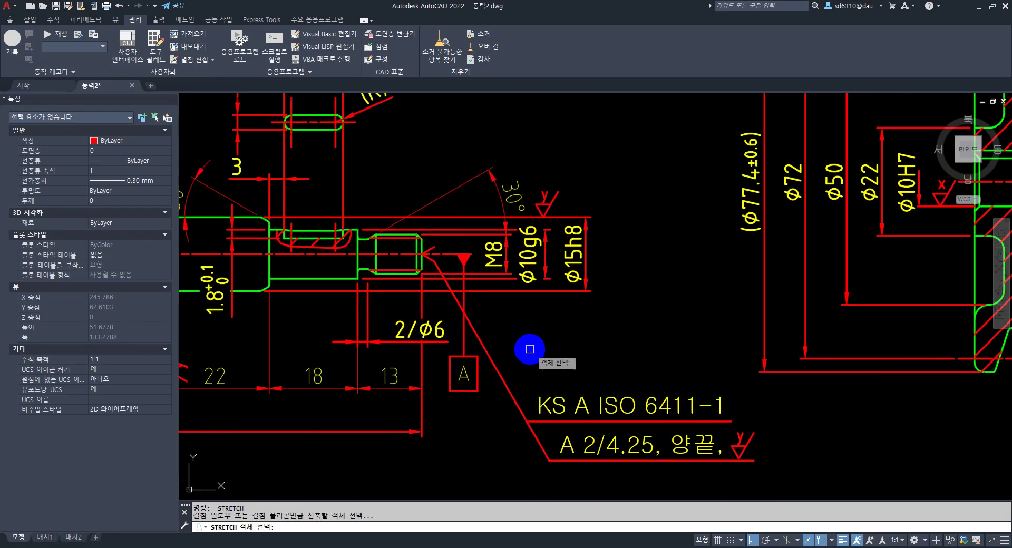
Change the datum letter of the frame at the shaft's right end to C.
double_click(467, 343)
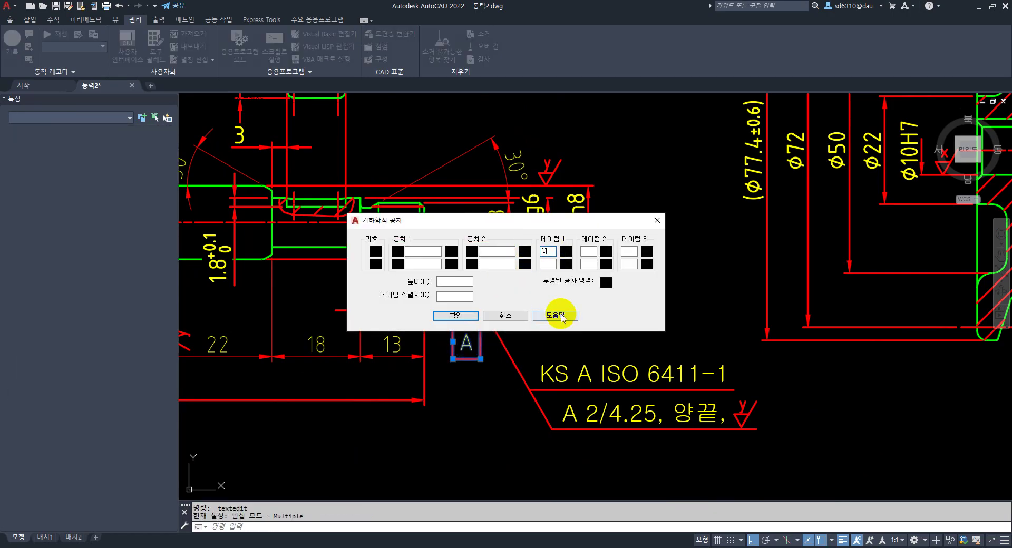
left_click(456, 315)
key("Escape")
key("Escape")
middle_click_drag(479, 382, 485, 385)
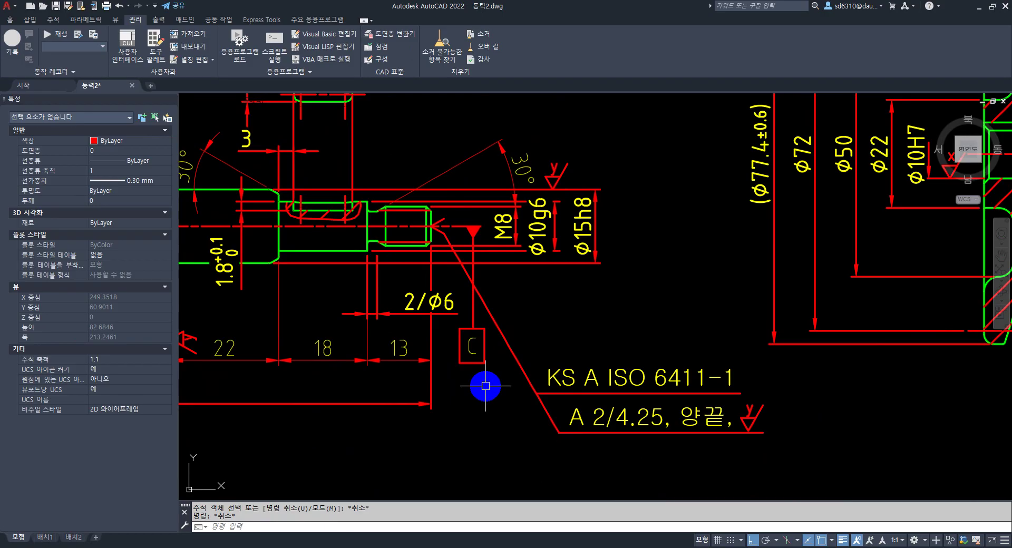
Copy the datum C symbol horizontally to the left end of the shaft's centreline.
type("co")
key("Return")
left_click(471, 345)
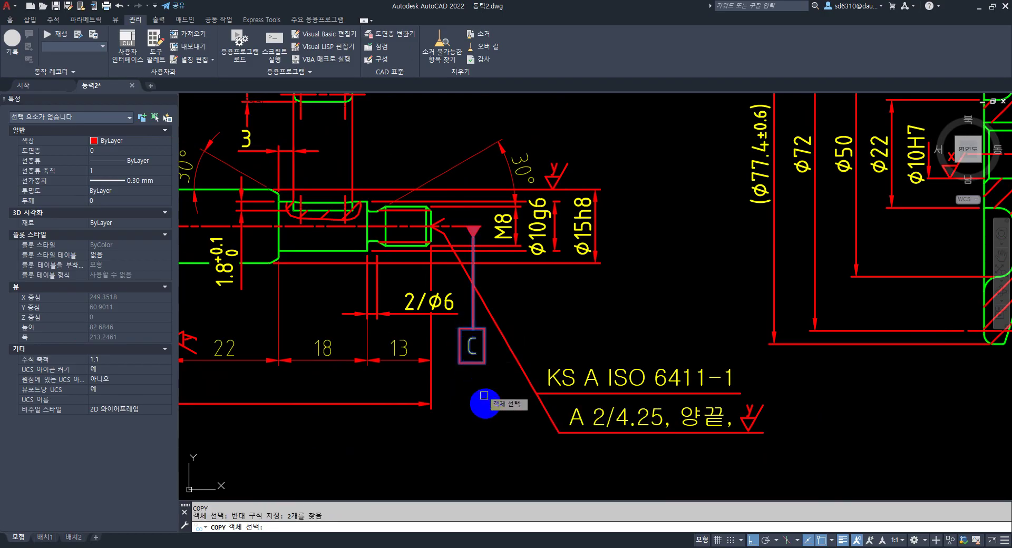
key("Return")
left_click(493, 448)
scroll(423, 451, "down", 3)
scroll(445, 442, "up", 4)
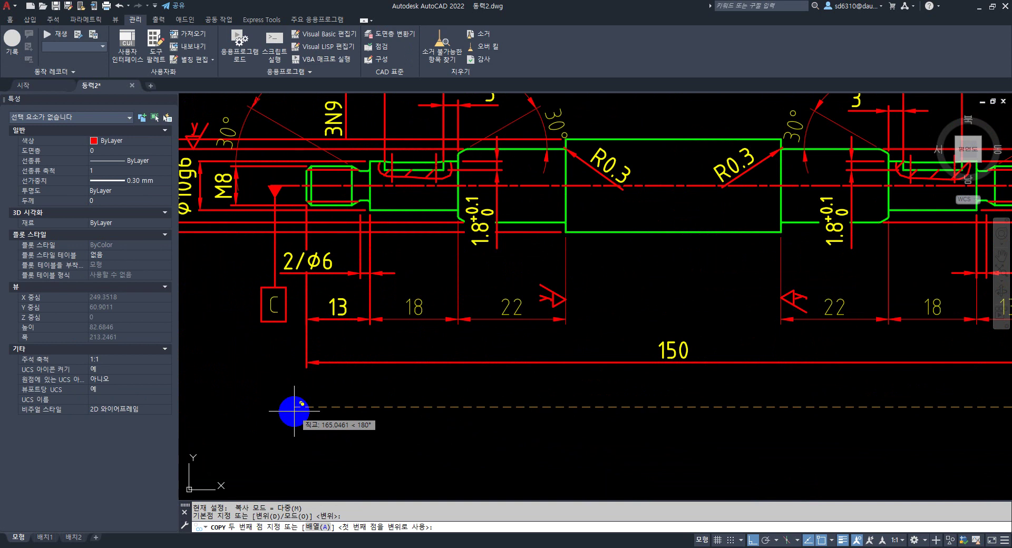
key("Escape")
key("Escape")
Extend the left end of the shaft's centreline slightly past the copied datum C triangle.
scroll(286, 230, "up", 3)
left_click(278, 158)
left_click(275, 148)
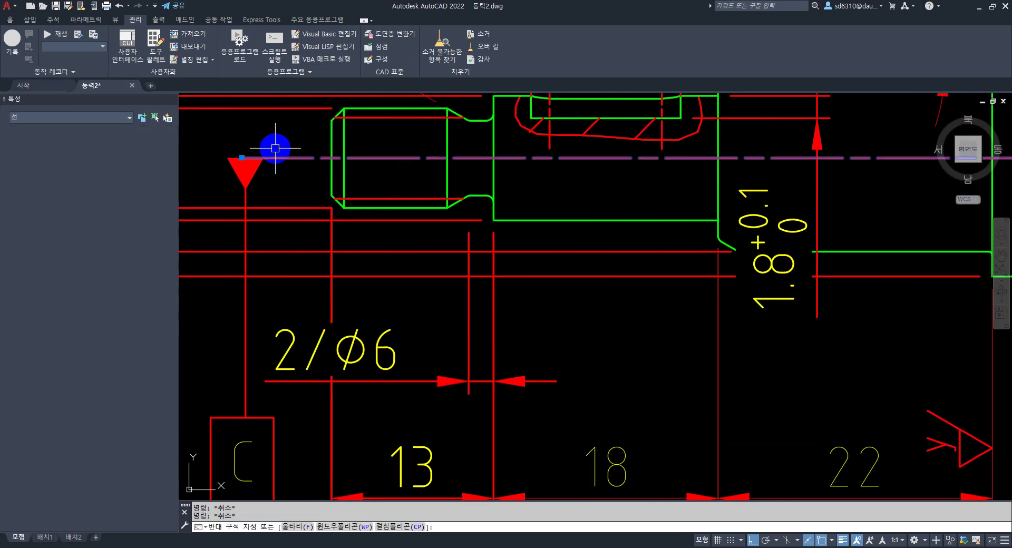
left_click(248, 158)
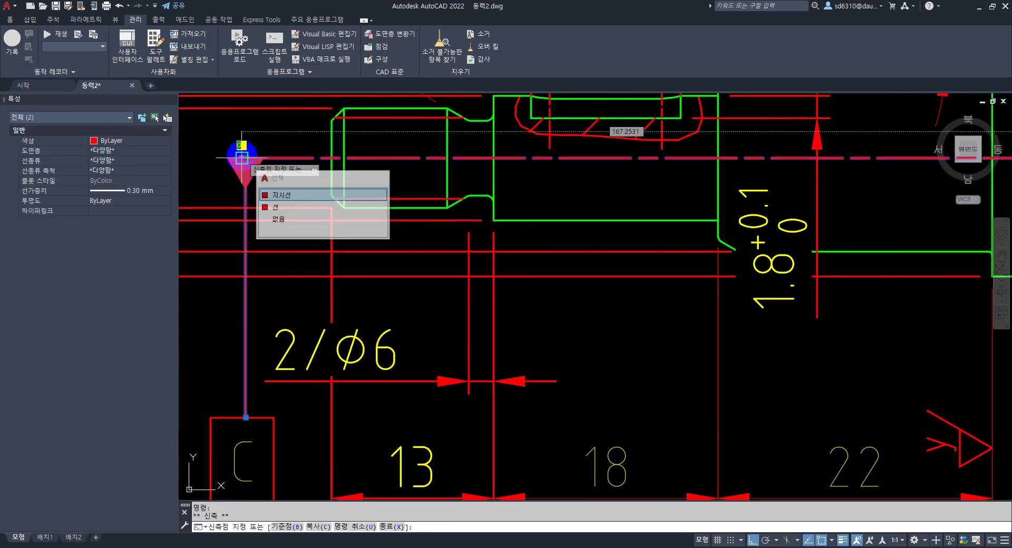
left_click(238, 157)
key("Escape")
key("Escape")
scroll(294, 192, "down", 5)
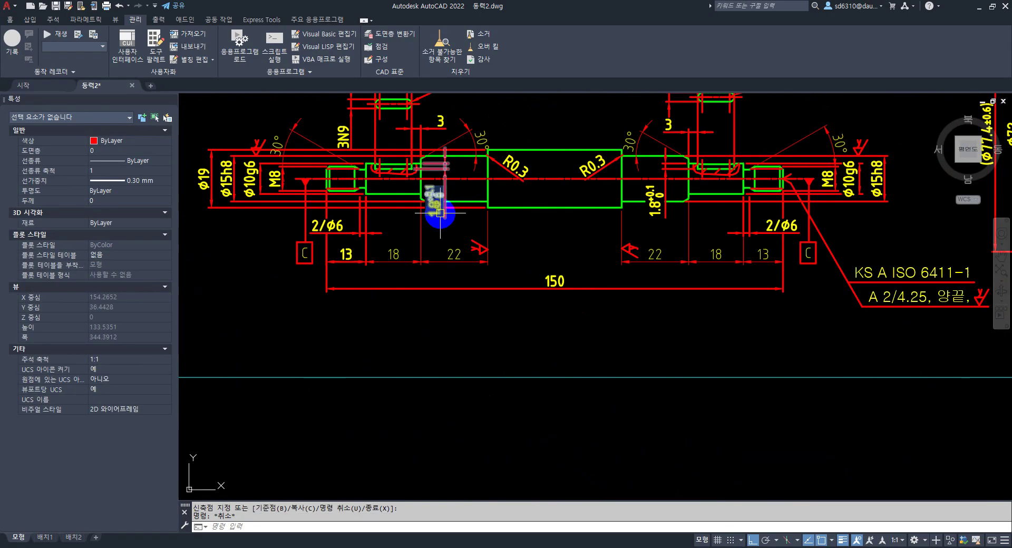
scroll(388, 215, "up", 1)
middle_click_drag(388, 214, 414, 262)
middle_click_drag(441, 267, 493, 281)
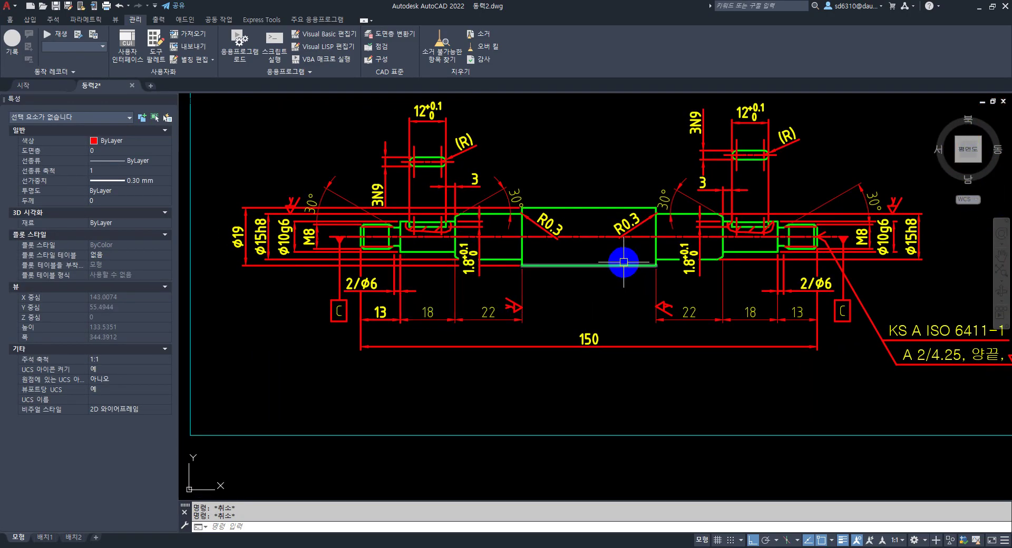
left_click(564, 209)
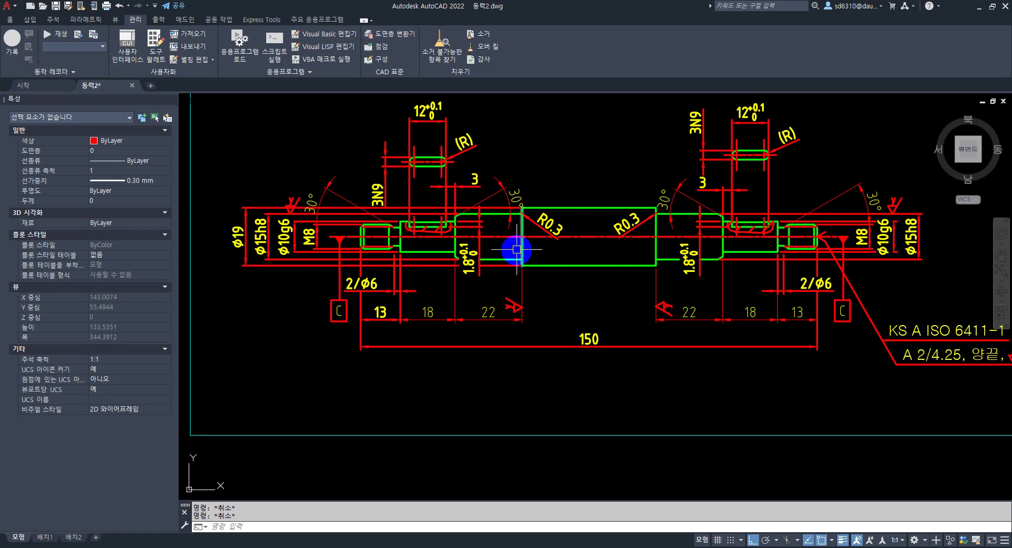
Move the surface finish symbol y above the left Ø15h8 dimension right along its extension line, past the 30° dimension arc.
mouse_move(418, 250)
middle_mouse_down()
mouse_move(450, 255)
mouse_move(373, 224)
middle_mouse_up()
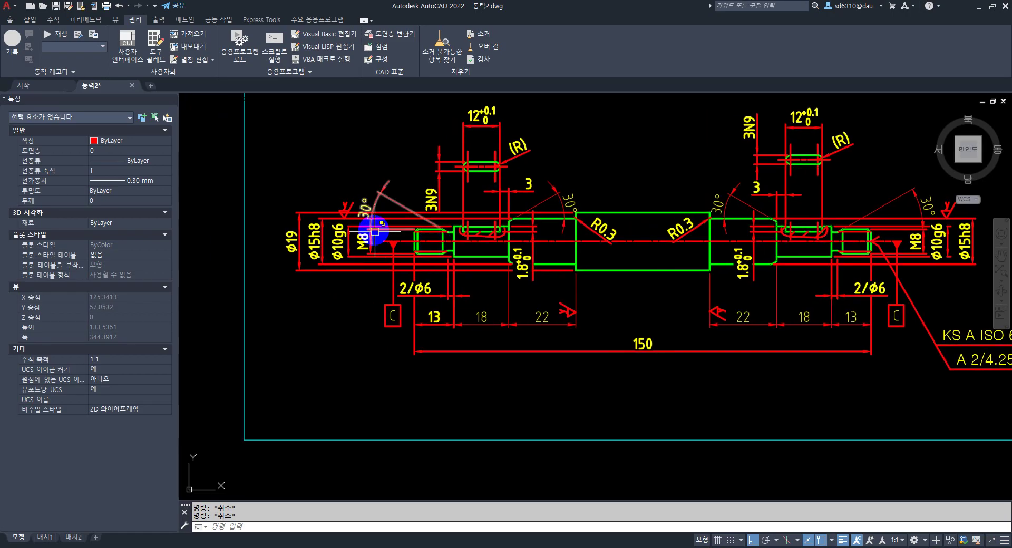
scroll(354, 219, "up", 6)
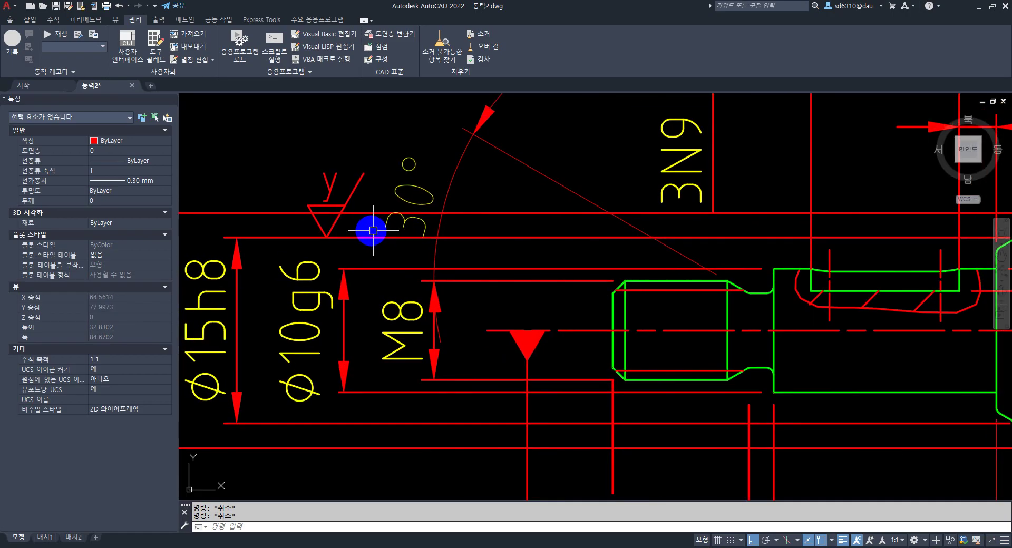
middle_click_drag(373, 235, 428, 252)
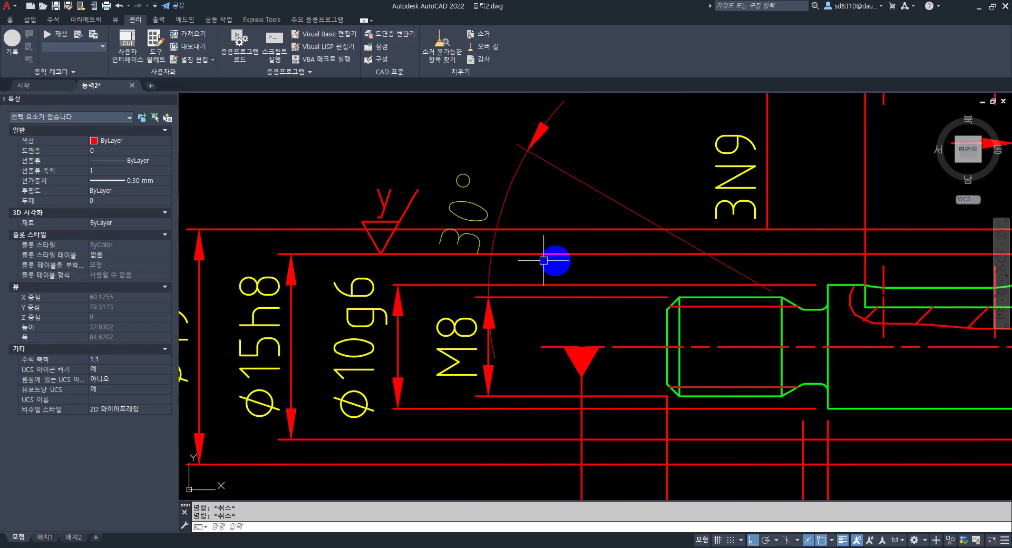
middle_click_drag(546, 262, 503, 263)
key("space")
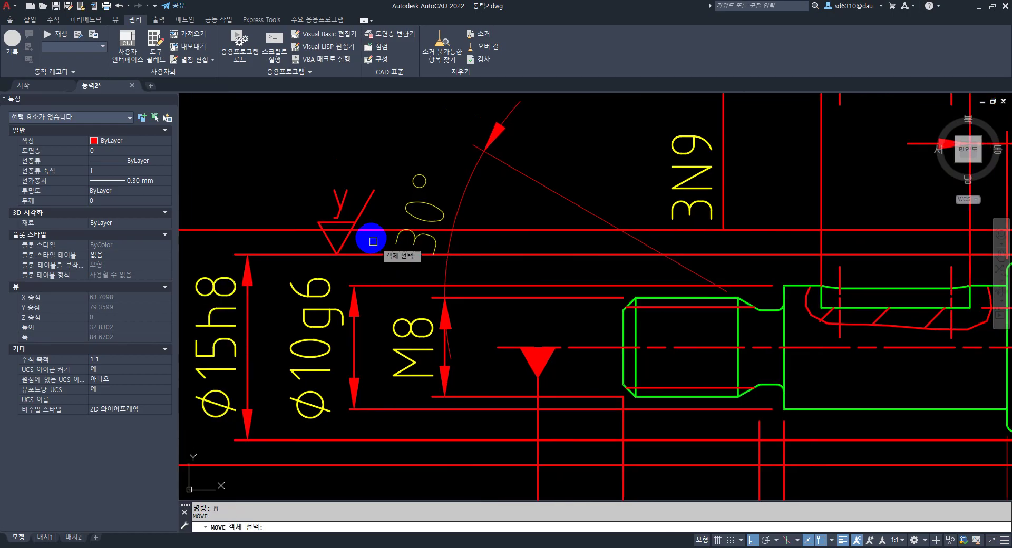
left_click(385, 219)
left_click(324, 191)
key("space")
left_click(338, 254)
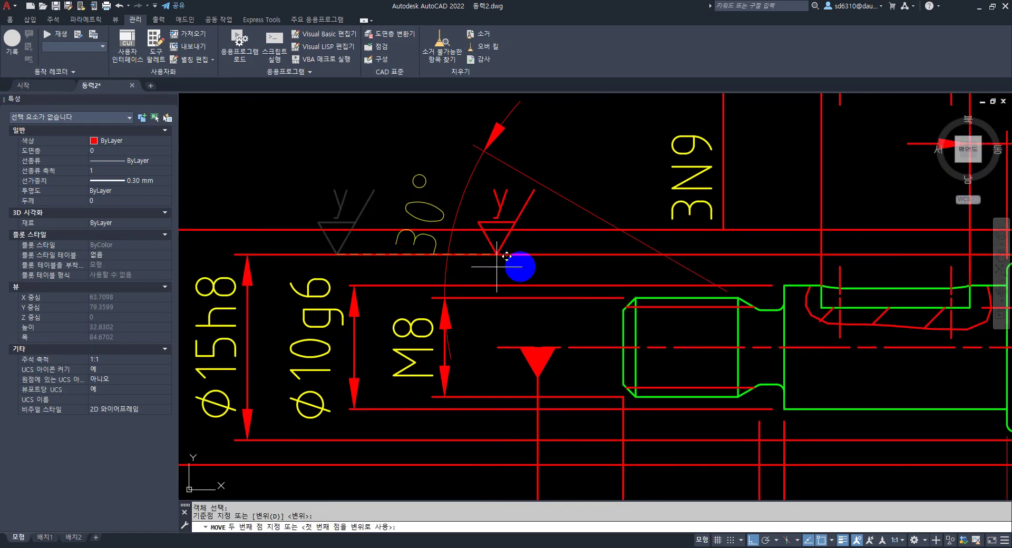
key("Escape")
key("Escape")
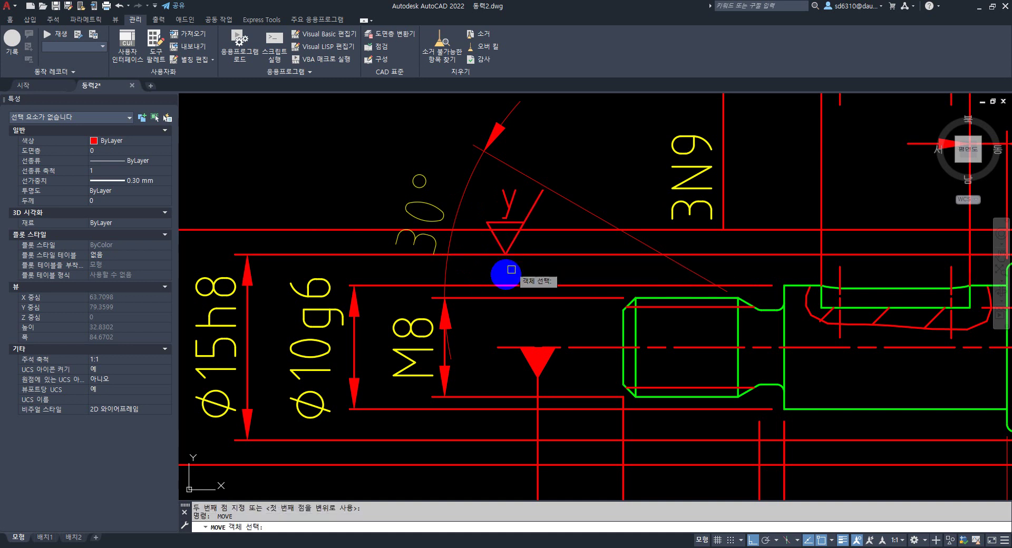
Draw a text-free leader from the upper arrow of the left Ø15h8 dimension, running straight up and then right.
scroll(519, 279, "down", 2)
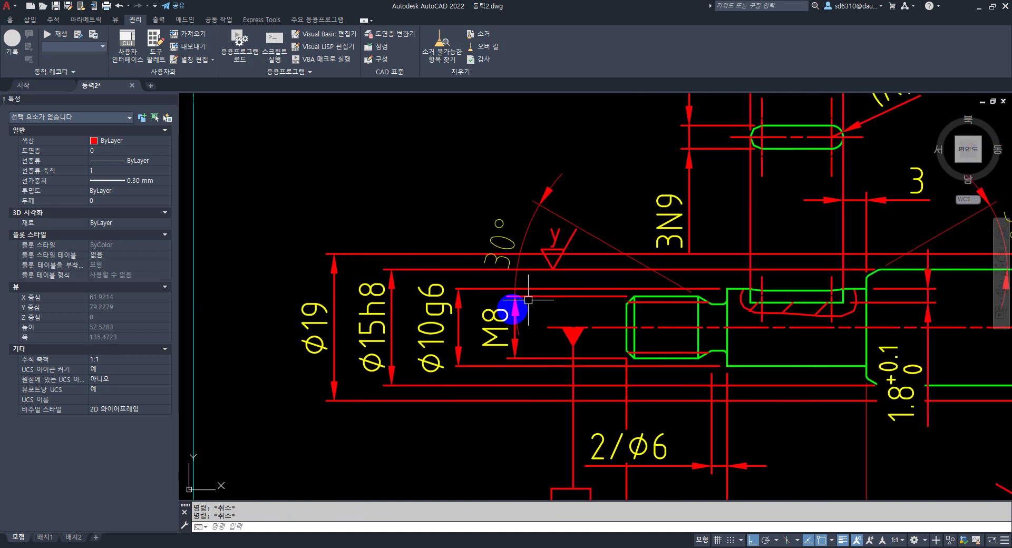
double_click(442, 318)
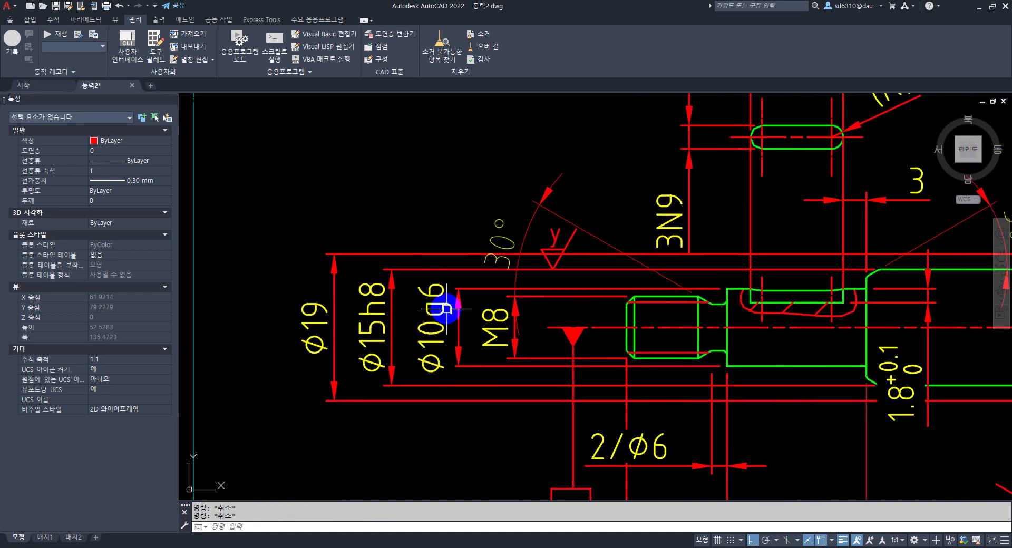
left_click(401, 304)
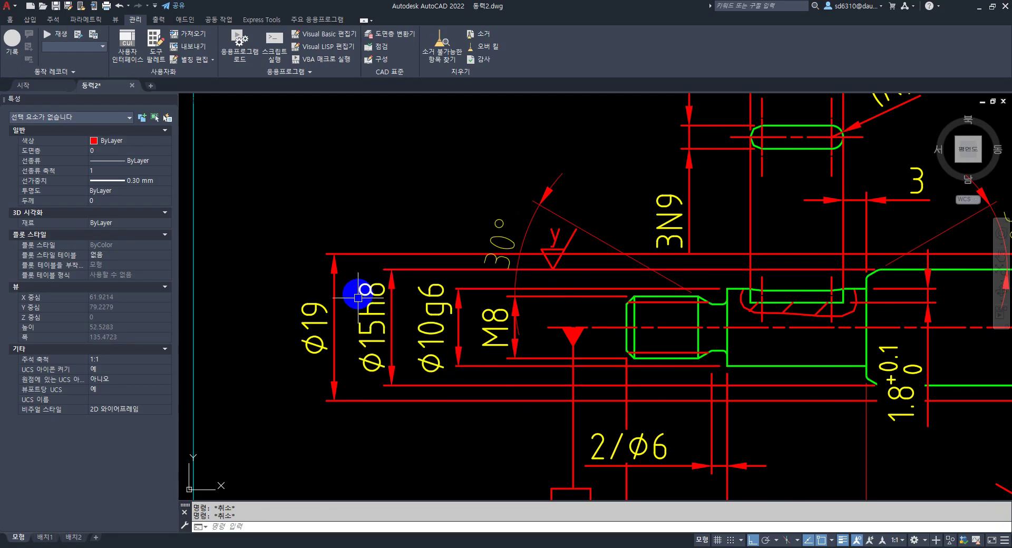
middle_click_drag(469, 313, 462, 313)
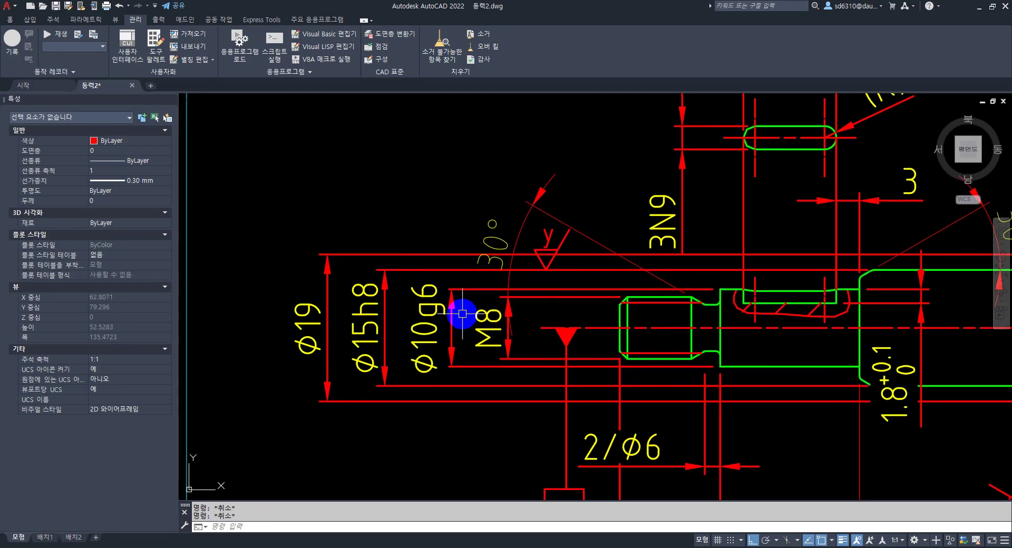
key("space")
left_click(385, 270)
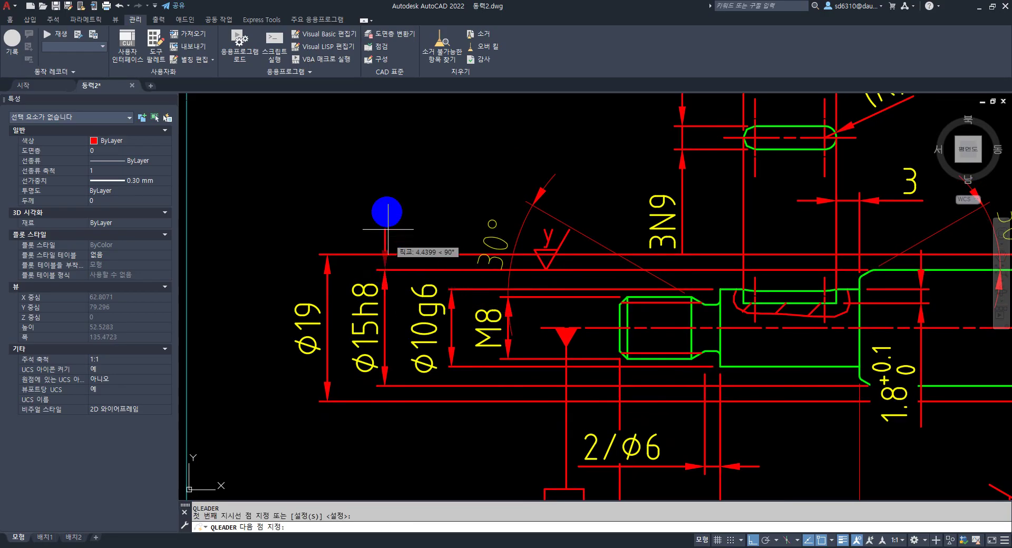
middle_click_drag(386, 200, 360, 346)
left_click(359, 246)
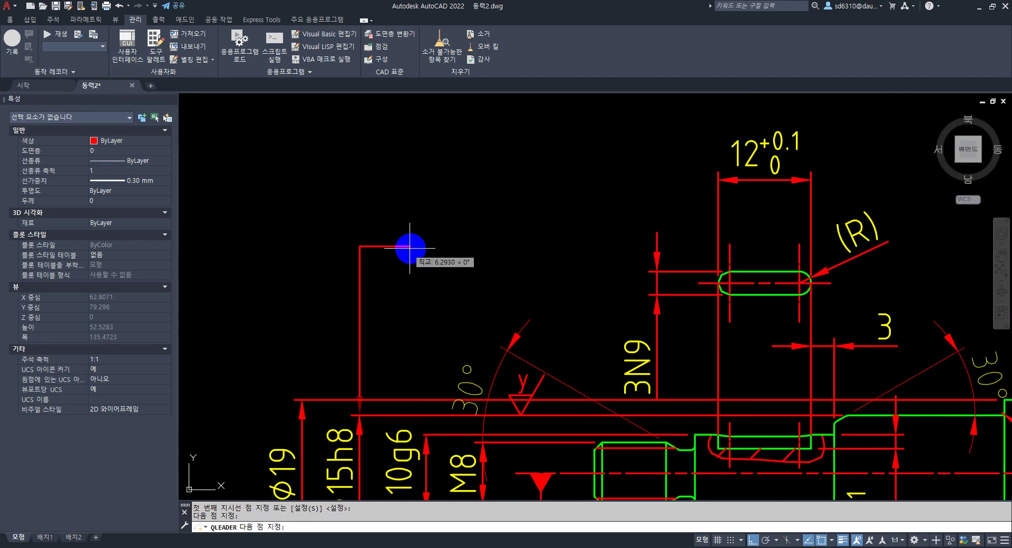
key("Return")
key("Escape")
Stretch the horizontal leg of the left Ø15h8 dimension's leader farther up.
type("s")
key("space")
left_click(433, 265)
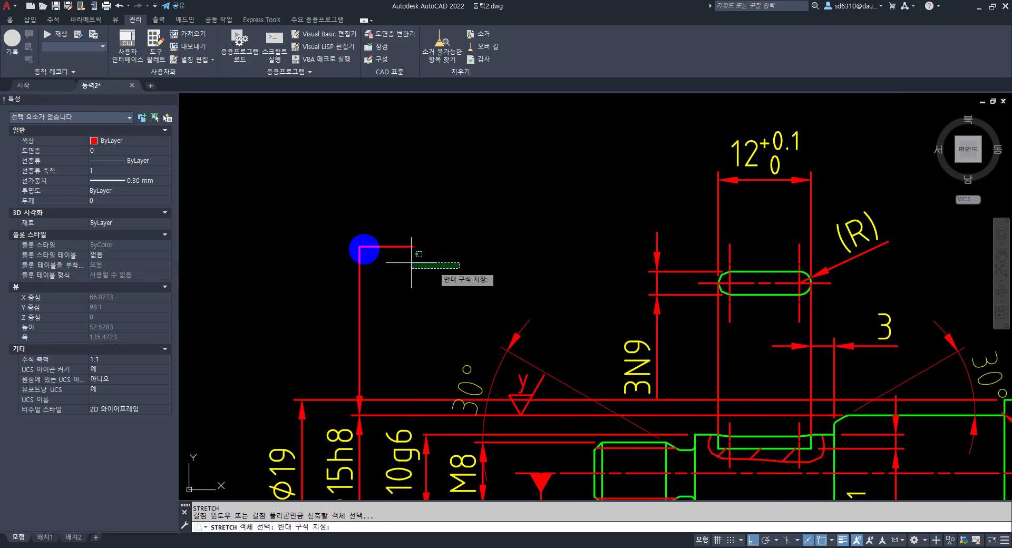
left_click(321, 223)
key("space")
left_click(420, 219)
left_click(420, 186)
key("space")
key("Escape")
middle_click_drag(468, 277, 468, 254)
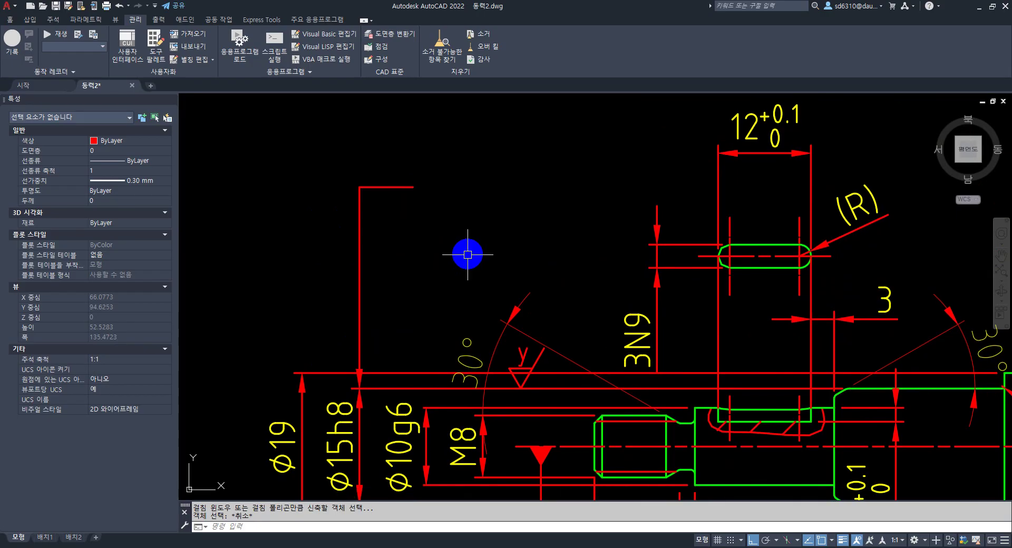
Draw a leader from the upper arrow of the left Ø10g6 dimension, running up and then right, below the Ø15h8 leader's horizontal leg.
type("le")
key("space")
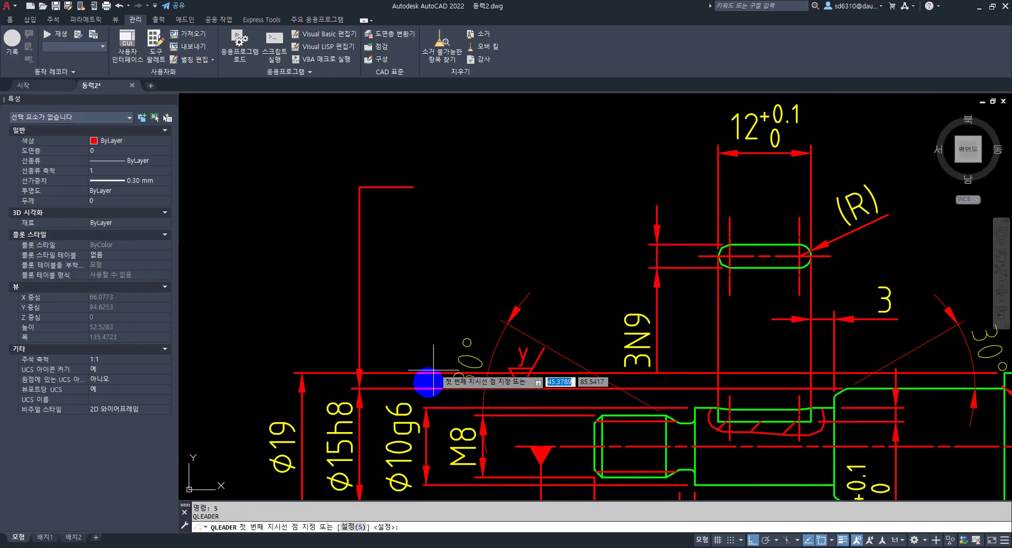
left_click(426, 407)
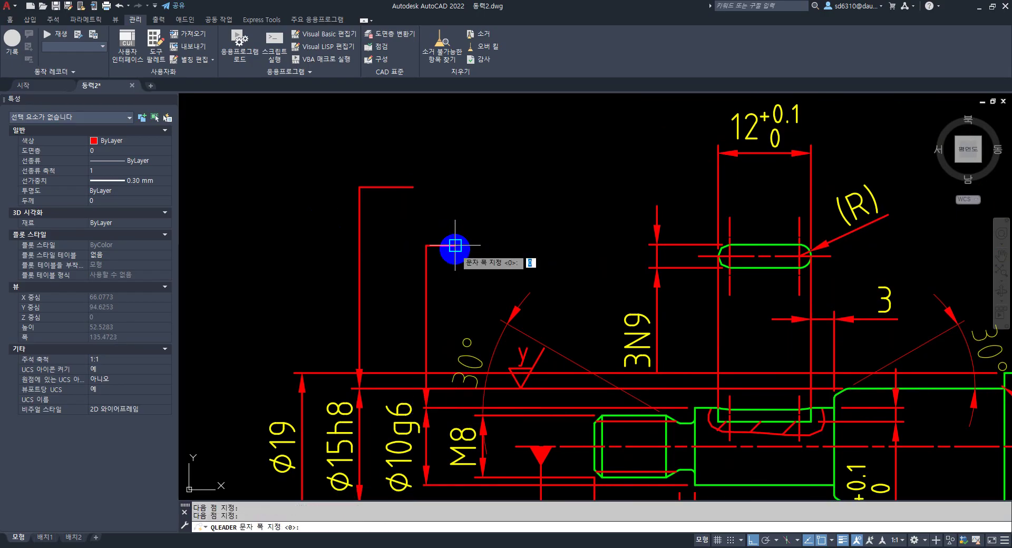
left_click(458, 244)
key("space")
key("space")
scroll(459, 244, "down", 6)
scroll(682, 334, "up", 6)
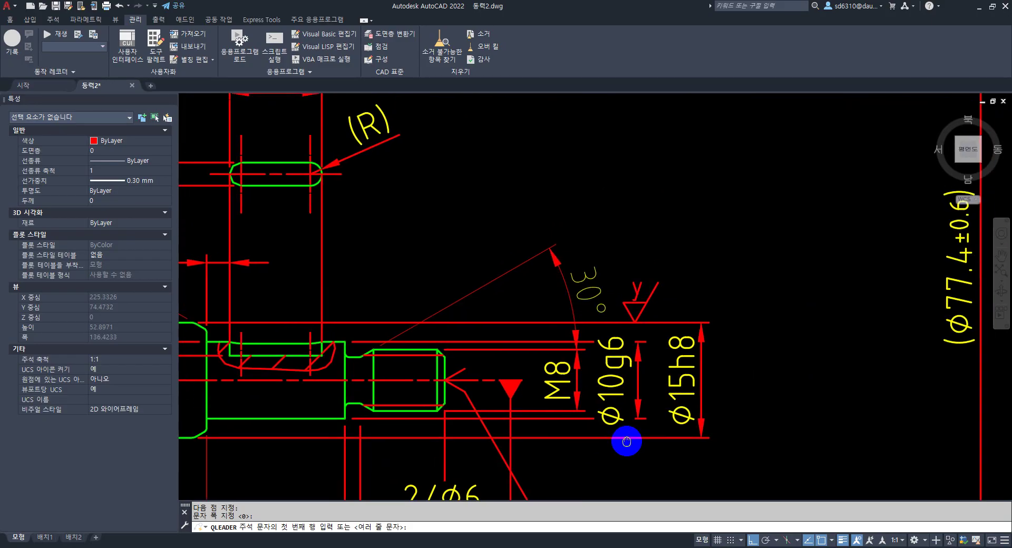
Move the surface finish symbol y above the right Ø15h8 dimension left along its extension line, past the 30° dimension arc.
key("Escape")
key("Escape")
scroll(679, 334, "down", 2)
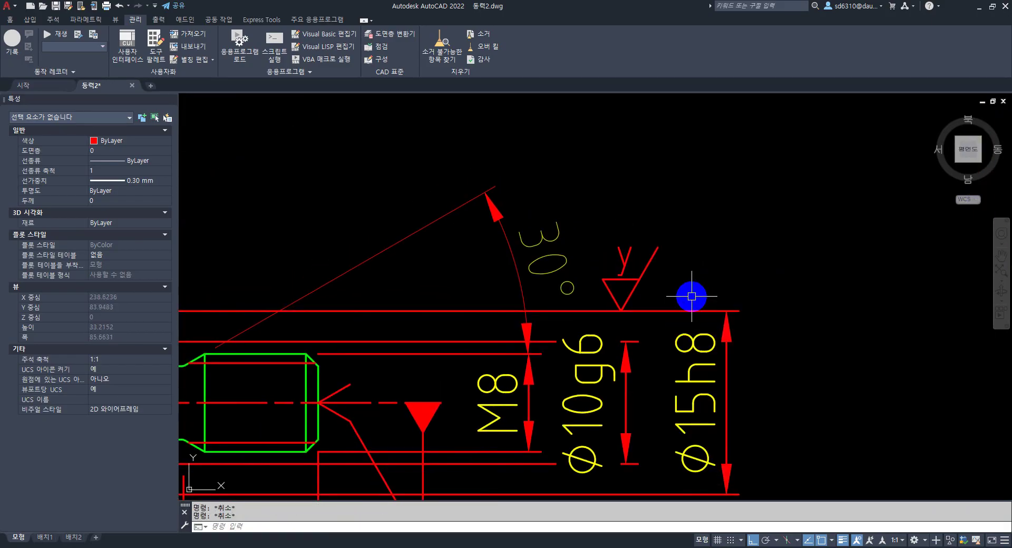
type("m")
key("space")
left_click(691, 292)
left_click(610, 252)
key("space")
left_click(724, 273)
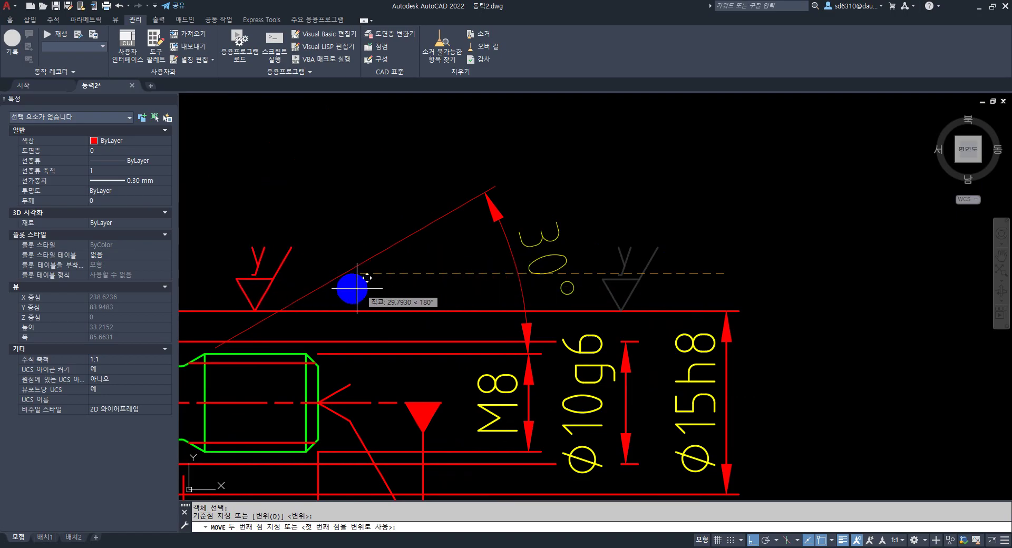
left_click(341, 288)
key("space")
key("Escape")
key("Escape")
scroll(720, 270, "down", 1)
middle_click_drag(719, 270, 655, 272)
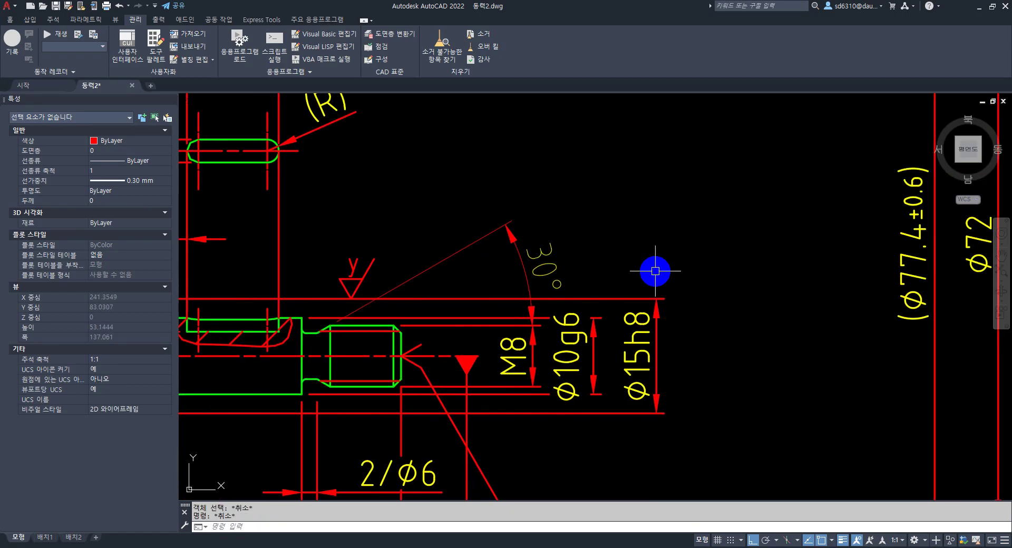
Draw a text-free leader from the upper arrow of the right Ø10g6 dimension, running straight up and then right.
type("le")
key("space")
scroll(606, 293, "up", 5)
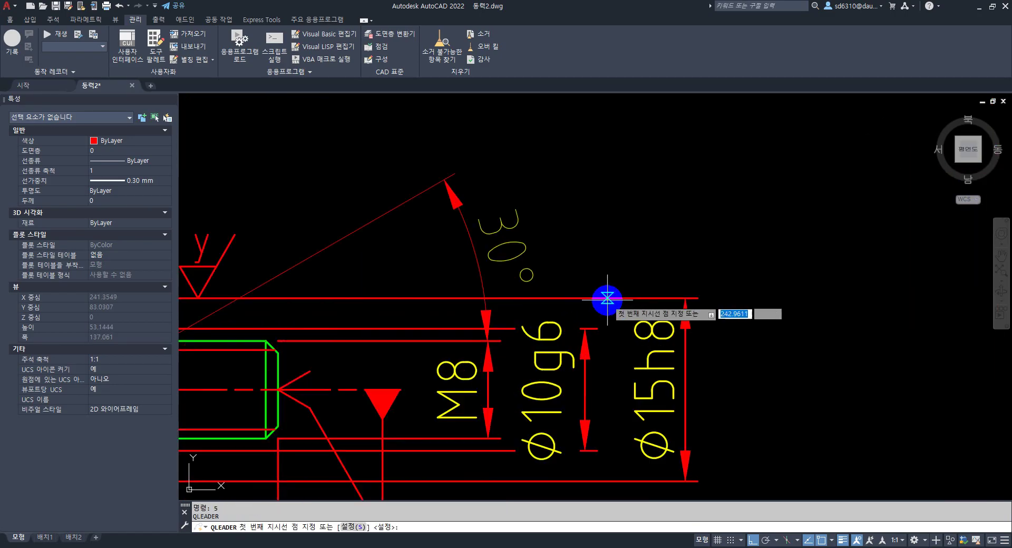
left_click(571, 344)
scroll(574, 335, "down", 5)
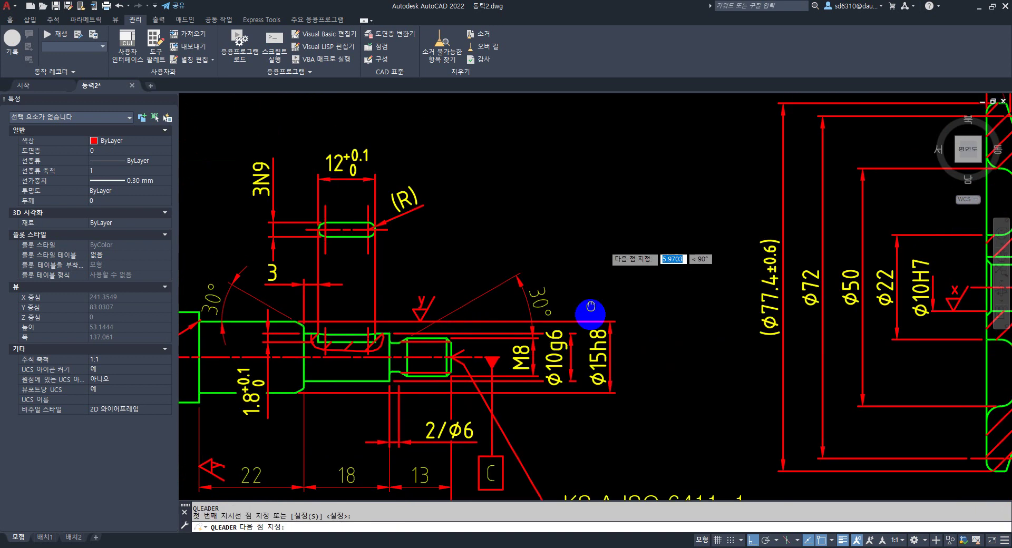
left_click(578, 201)
left_click(605, 199)
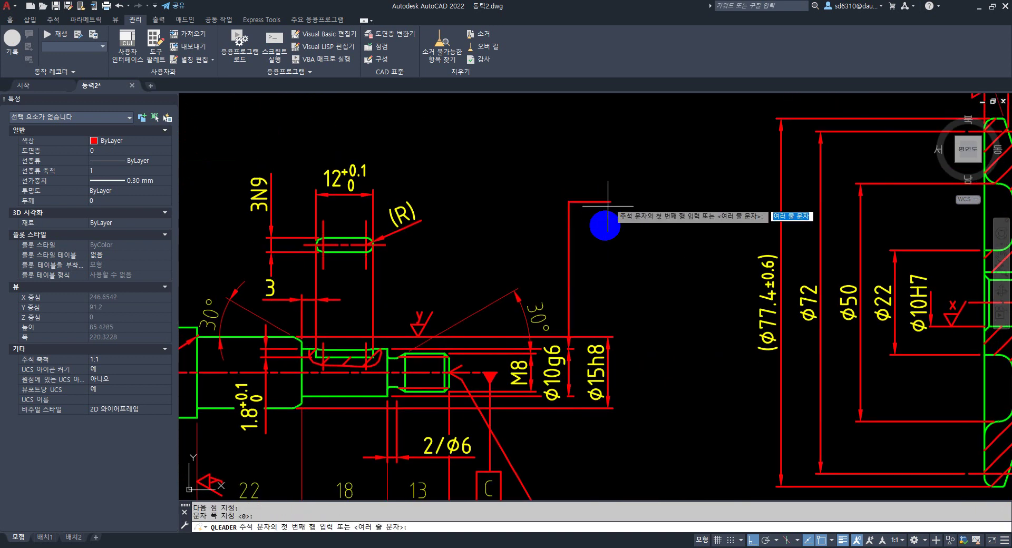
key("Escape")
Draw a leader from the upper arrow of the right Ø15h8 dimension, running up and then right, below the Ø10g6 leader's horizontal leg.
scroll(614, 304, "up", 4)
key("space")
left_click(597, 387)
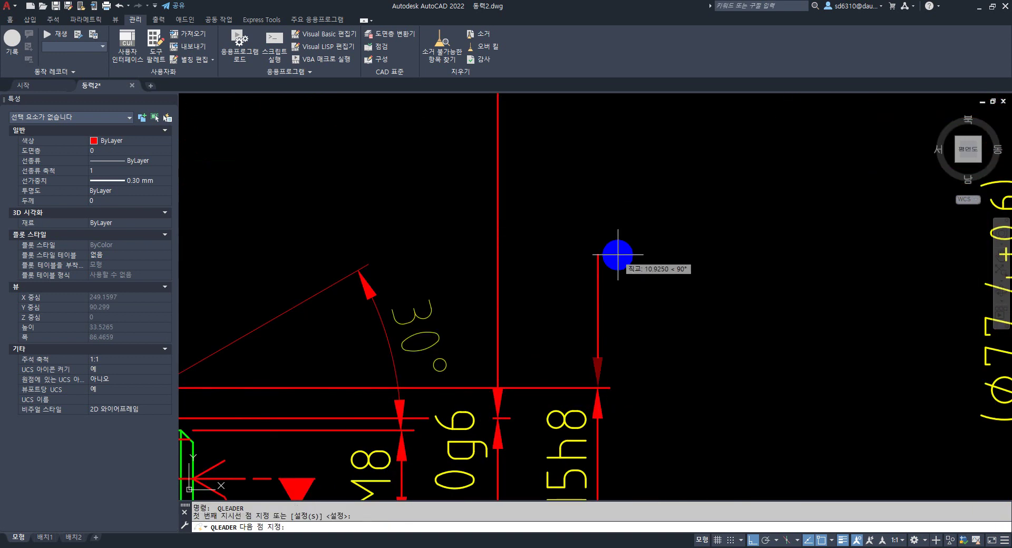
scroll(614, 269, "down", 4)
left_click(625, 262)
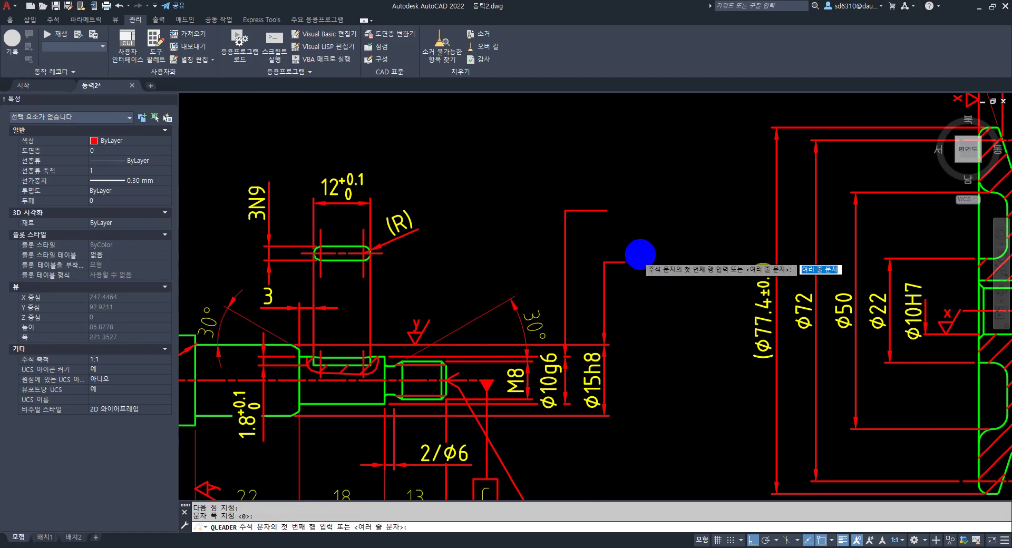
scroll(654, 250, "down", 4)
key("Escape")
key("Escape")
Look up the IT5 tolerances for the shaft's Ø10 and Ø15 diameters in the PDF's IT table, then return to the drawing.
middle_click_drag(403, 245, 472, 253)
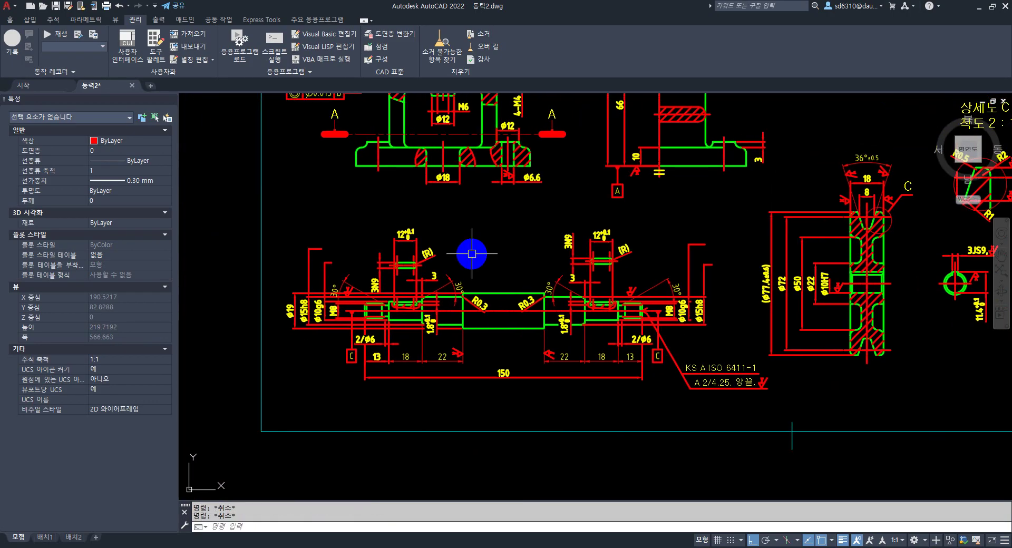
scroll(311, 314, "up", 4)
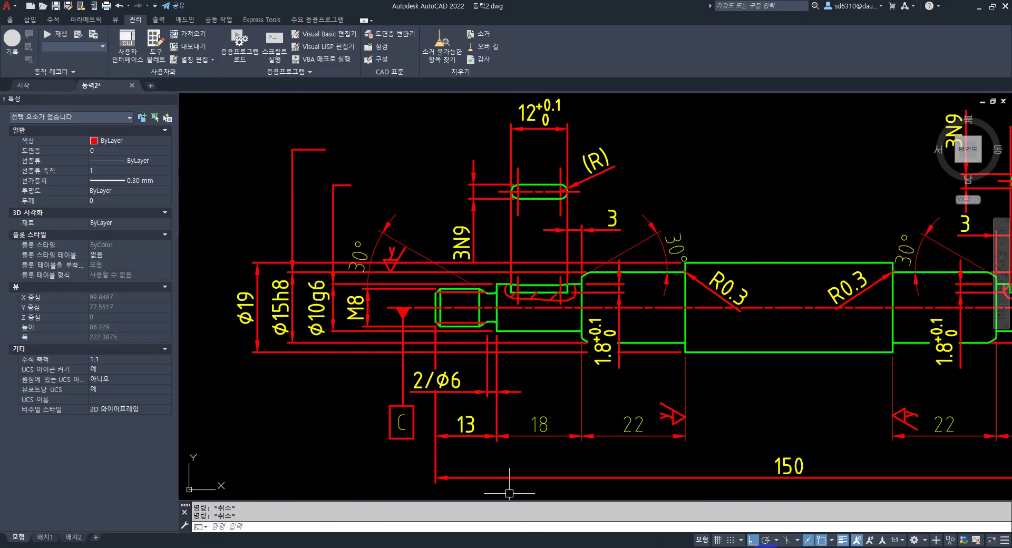
key("alt+Tab")
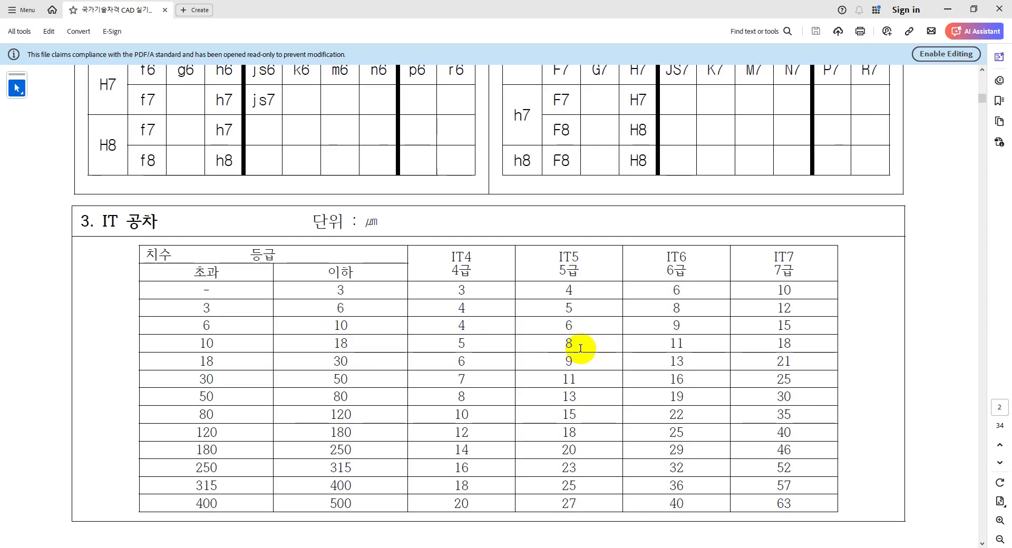
key("alt+Tab")
scroll(433, 309, "down", 3)
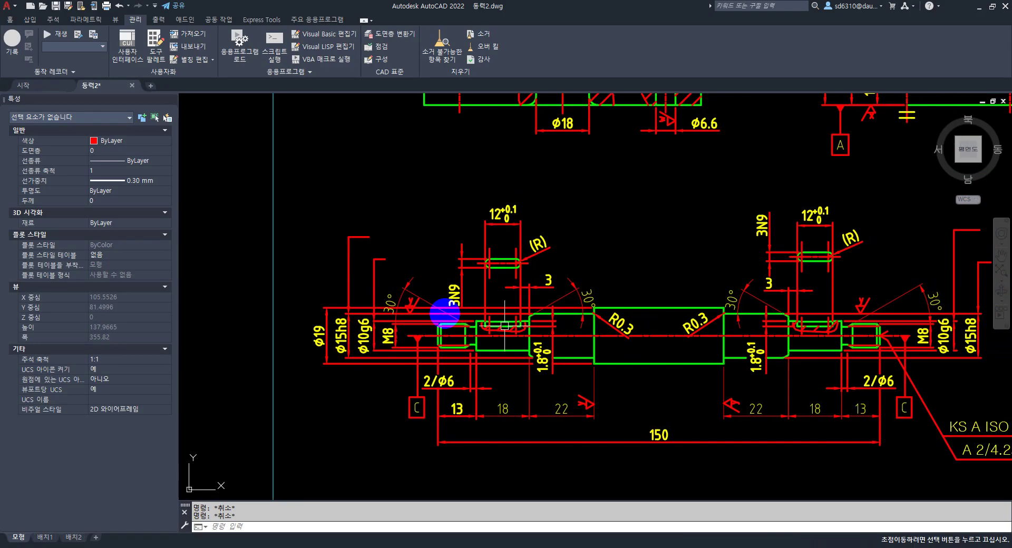
scroll(406, 260, "up", 4)
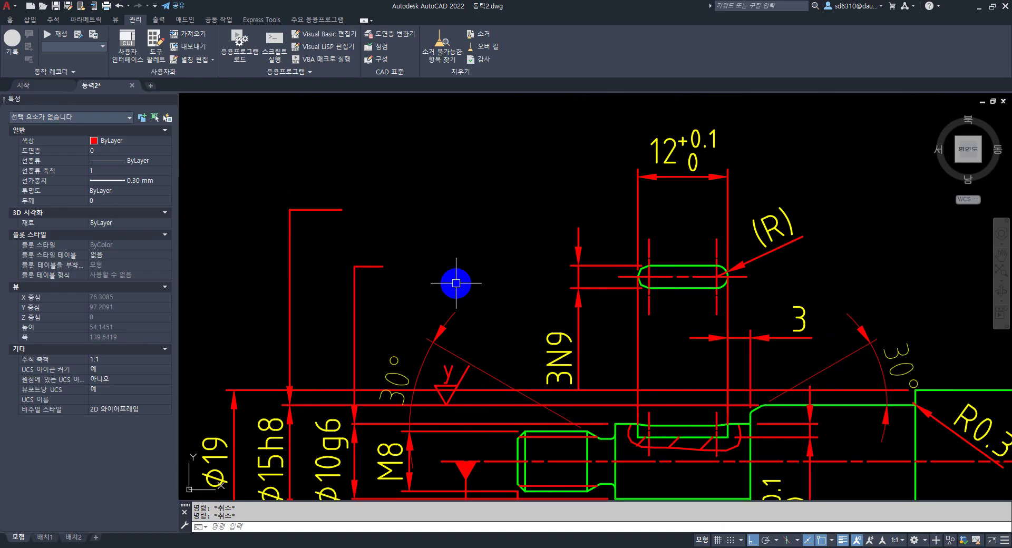
Create a circular runout tolerance frame with value 0.006 and datum C at the end of the left Ø10g6 leader.
type("55")
key("Return")
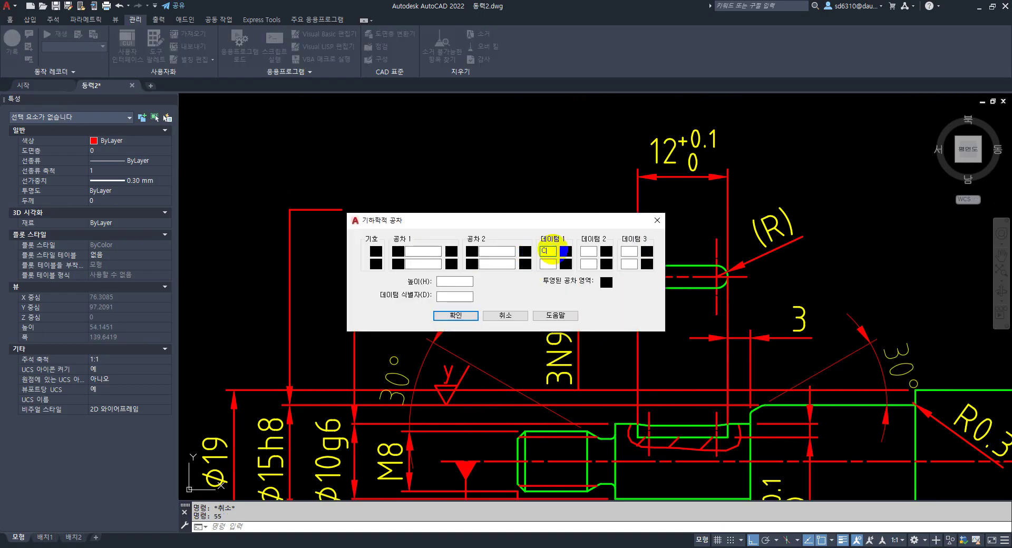
left_click(376, 256)
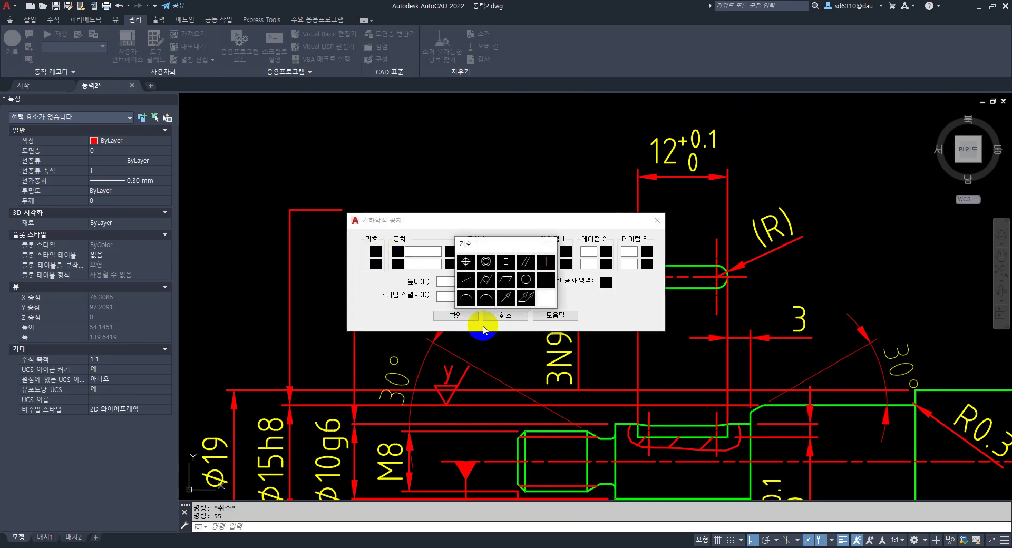
left_click(506, 299)
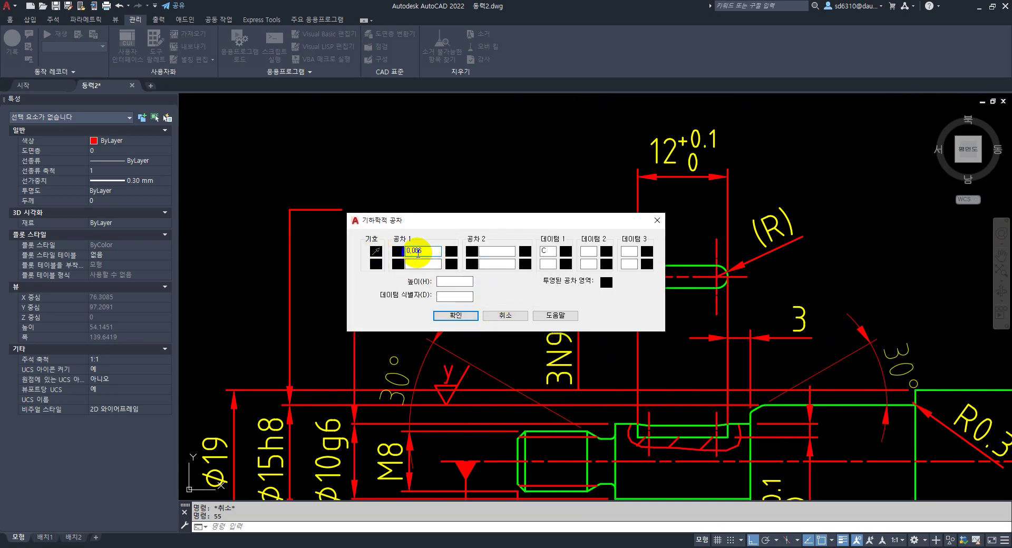
left_click(455, 317)
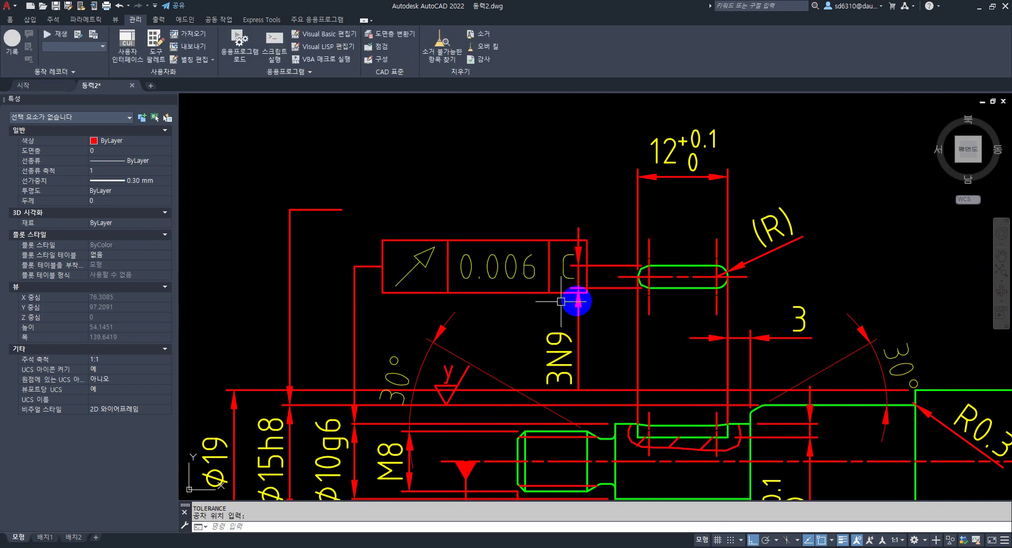
scroll(576, 298, "down", 4)
key("Escape")
key("Escape")
middle_click_drag(400, 322, 462, 345)
scroll(462, 345, "up", 2)
scroll(506, 344, "up", 2)
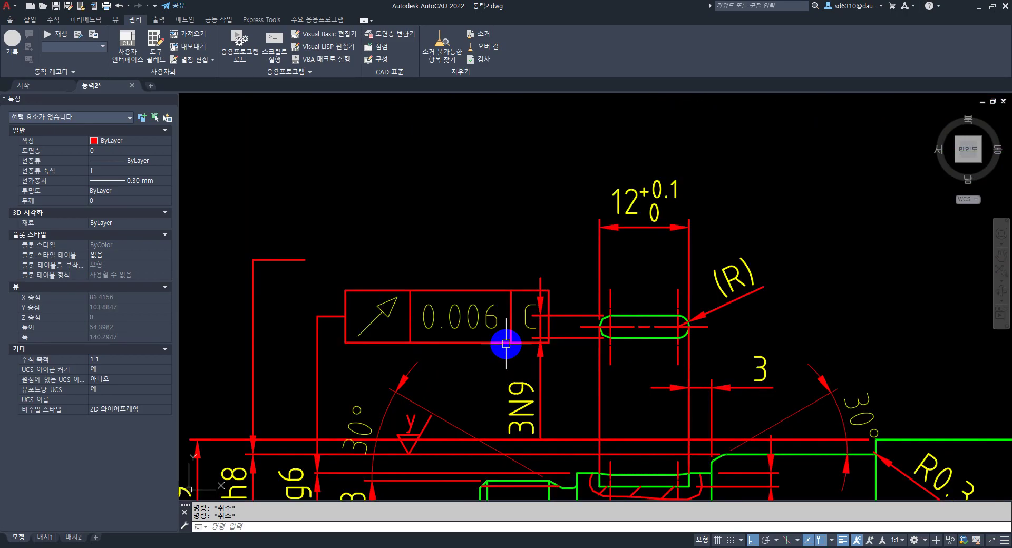
Move the 0.006 runout frame straight up, clear of the left 3N9 keyway dimension.
type("m")
key("Return")
left_click(462, 341)
key("Return")
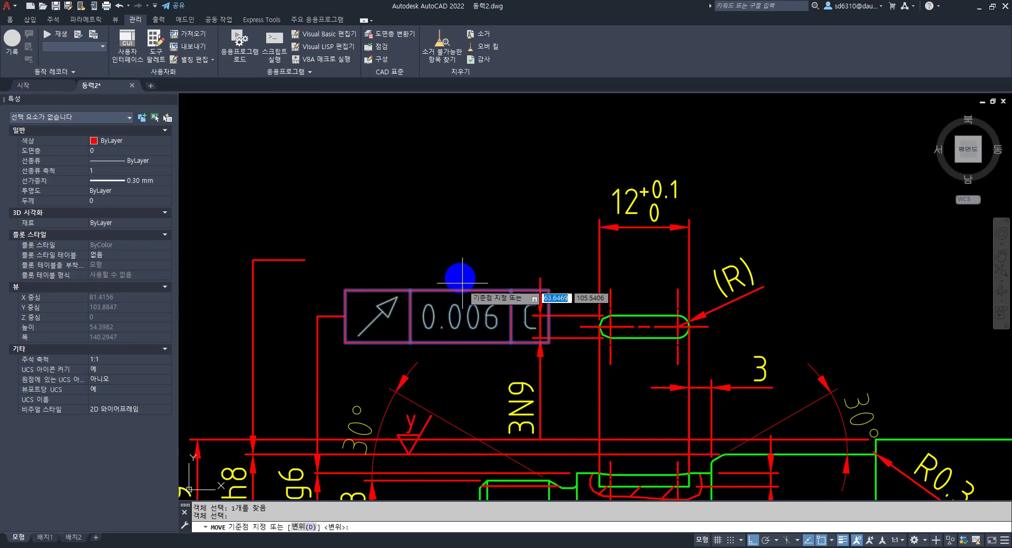
left_click(462, 283)
scroll(458, 221, "down", 4)
scroll(465, 217, "up", 2)
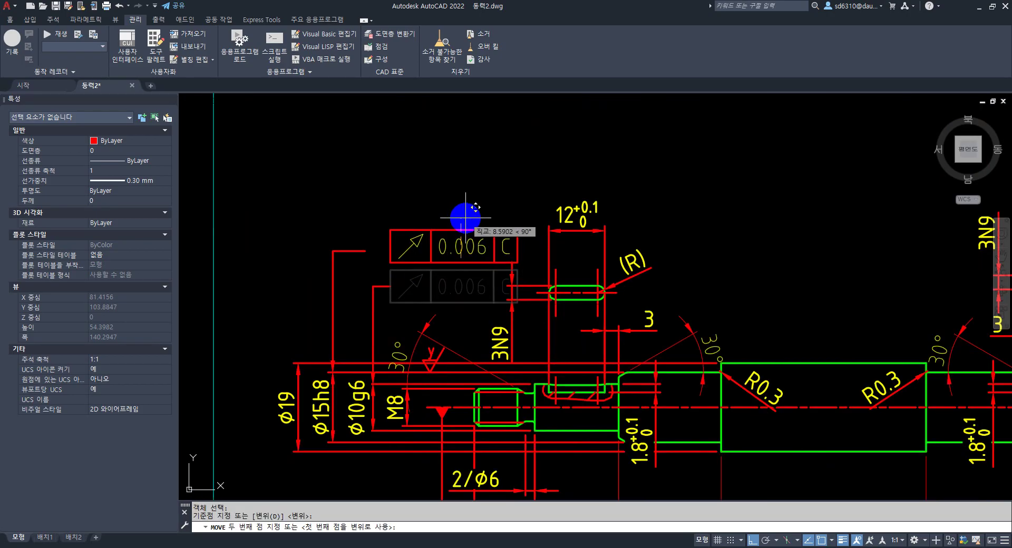
scroll(466, 216, "up", 2)
key("Escape")
scroll(382, 285, "up", 1)
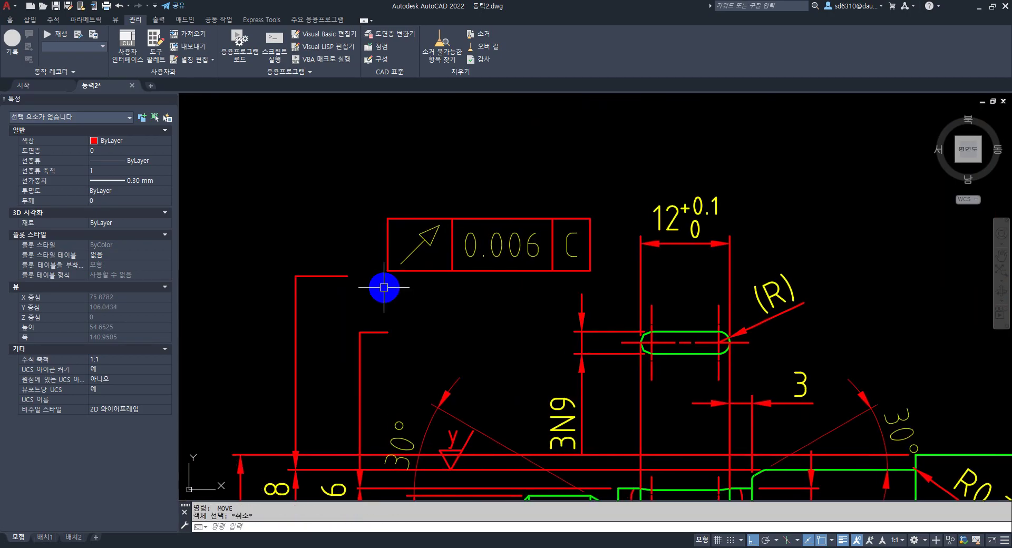
Stretch the horizontal leg of the left Ø15h8 leader upward, above the 0.006 runout frame.
type("s")
key("Return")
left_click(362, 289)
left_click(267, 244)
key("Return")
left_click(300, 232)
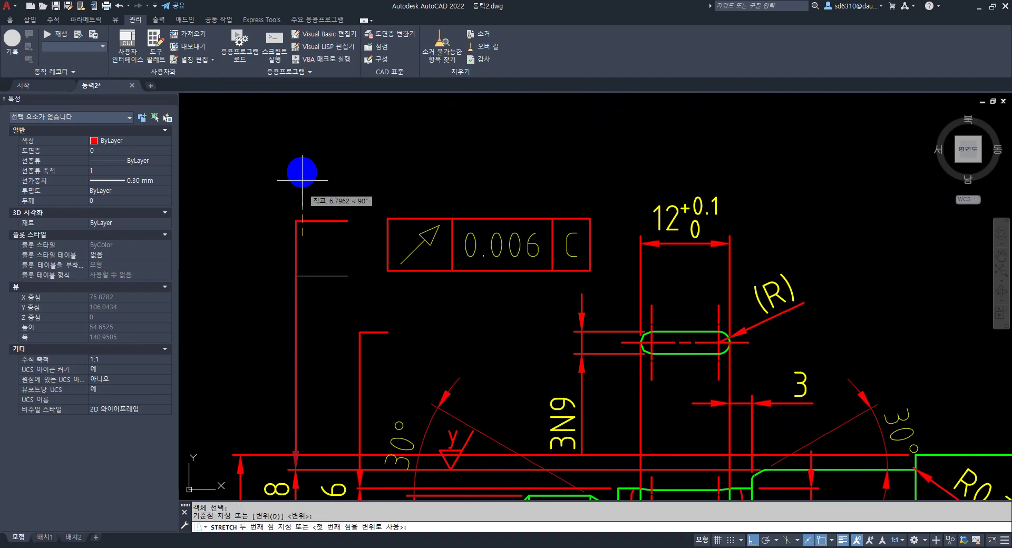
left_click(301, 95)
Stretch the left Ø10g6 leader's horizontal leg upward to the mid-height of the 0.006 runout frame.
key("Return")
left_click(414, 348)
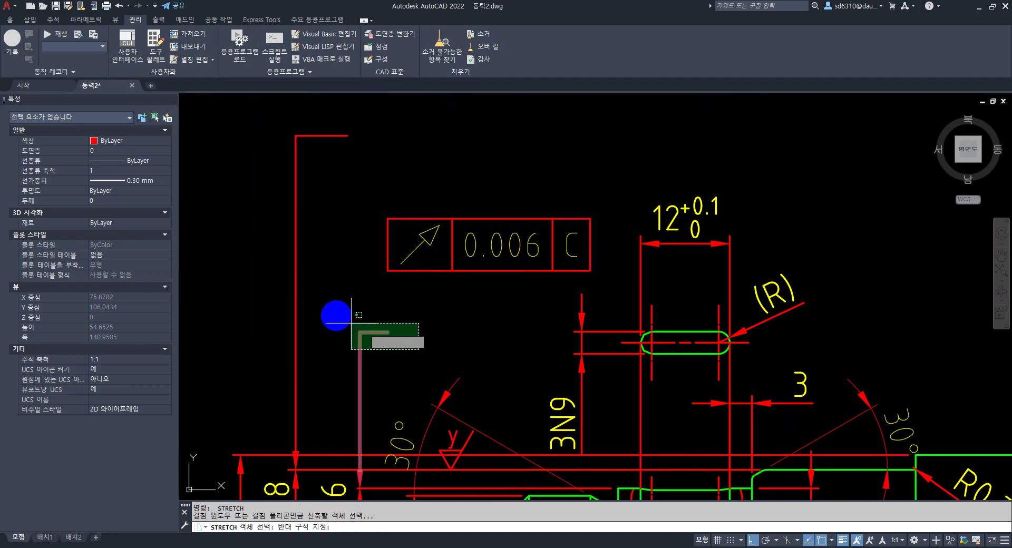
left_click(334, 316)
key("Return")
left_click(387, 331)
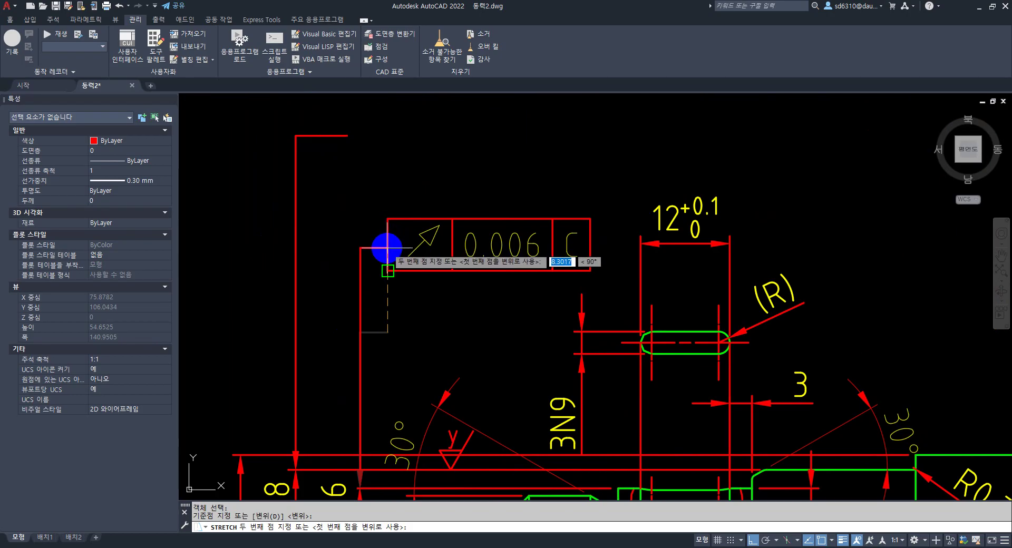
scroll(388, 246, "up", 5)
left_click(381, 240)
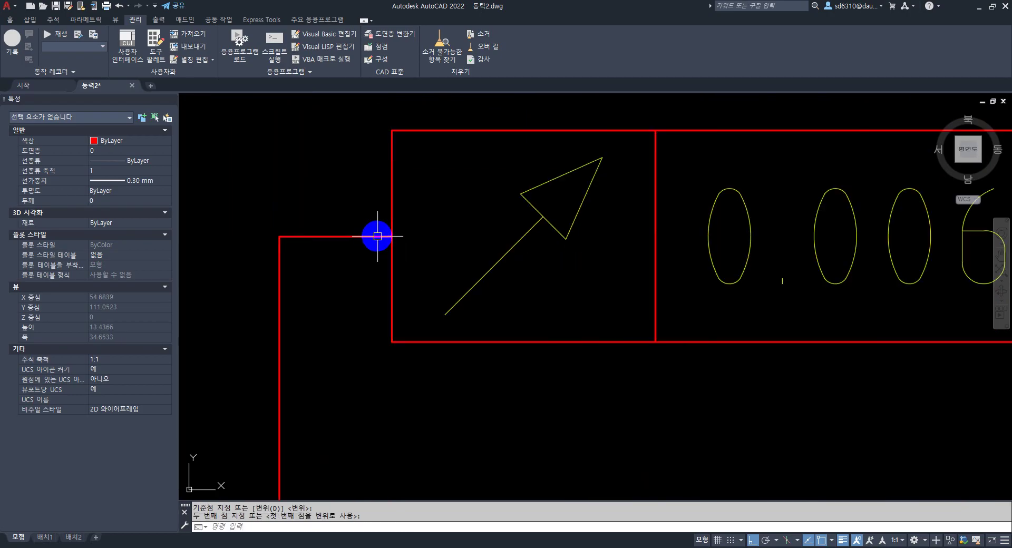
Snap the left-edge midpoint of the 0.006 runout frame onto the end of the left Ø10g6 leader.
scroll(452, 311, "down", 5)
key("Escape")
left_click(489, 318)
scroll(445, 294, "up", 7)
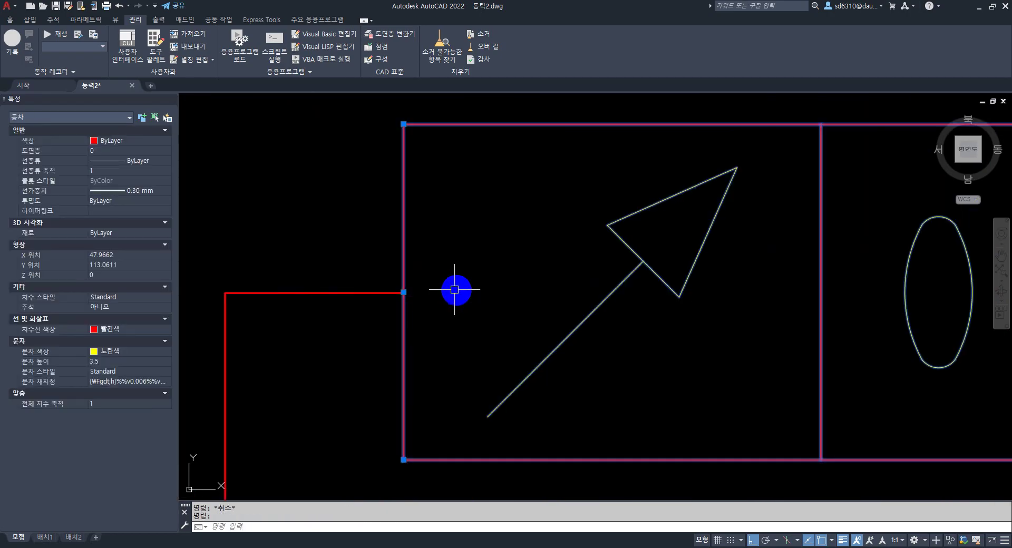
left_click(403, 292)
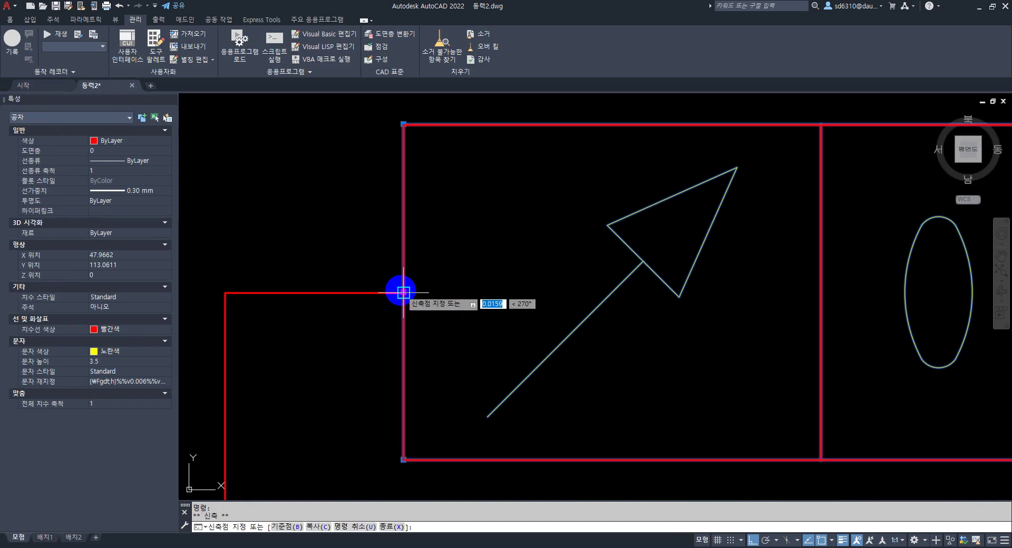
key("Escape")
scroll(447, 309, "down", 5)
scroll(446, 318, "down", 4)
key("Escape")
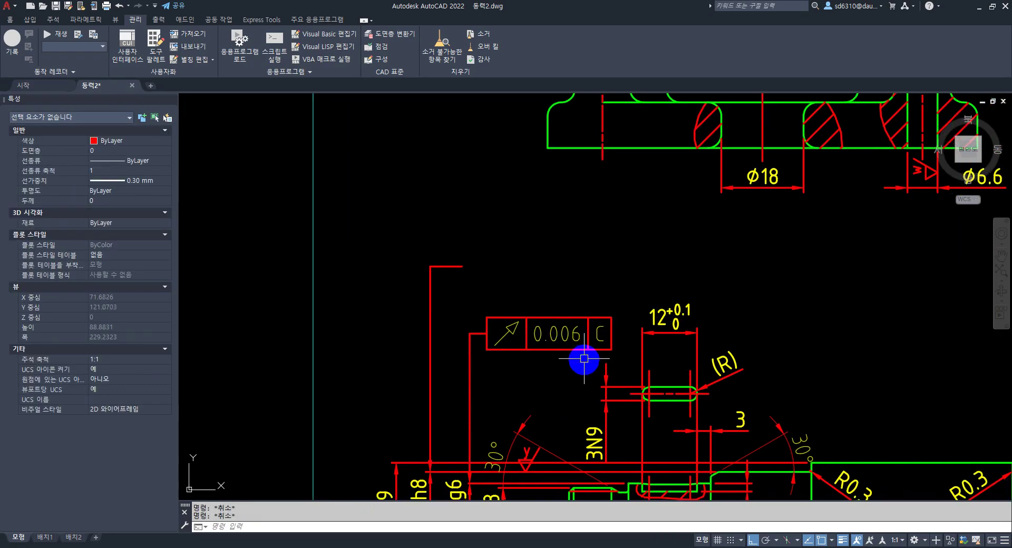
Copy the 0.006 runout frame upward and attach the copy's left-edge midpoint to the end of the left Ø15h8 leader.
middle_click_drag(548, 249, 547, 266)
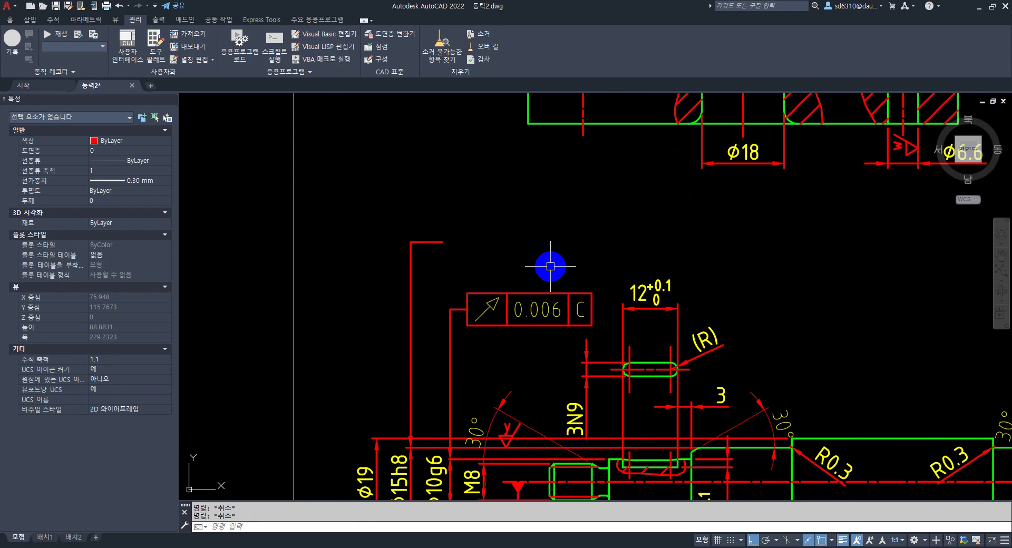
type("o")
key("Return")
left_click(542, 291)
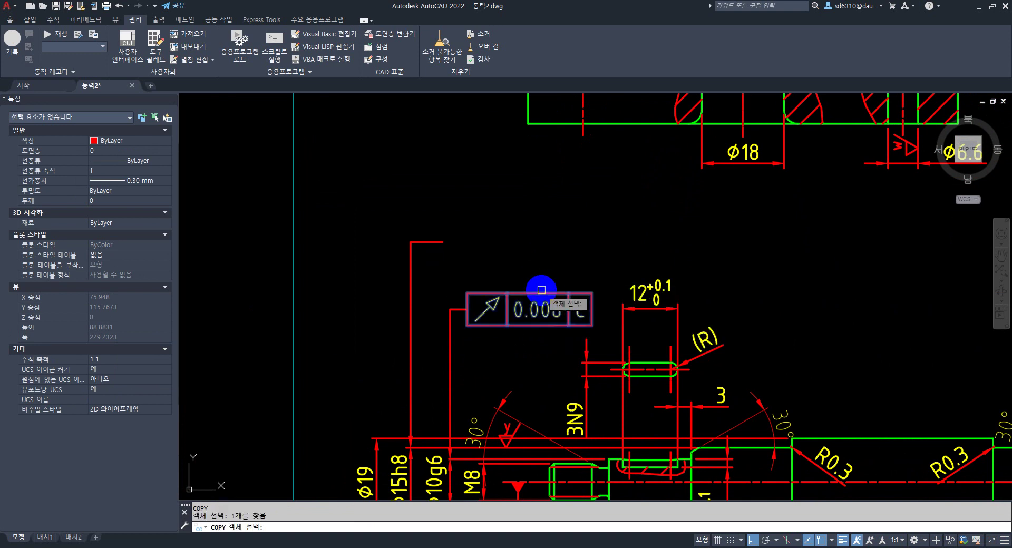
key("Return")
left_click(545, 264)
left_click(547, 230)
key("Return")
left_click(474, 269)
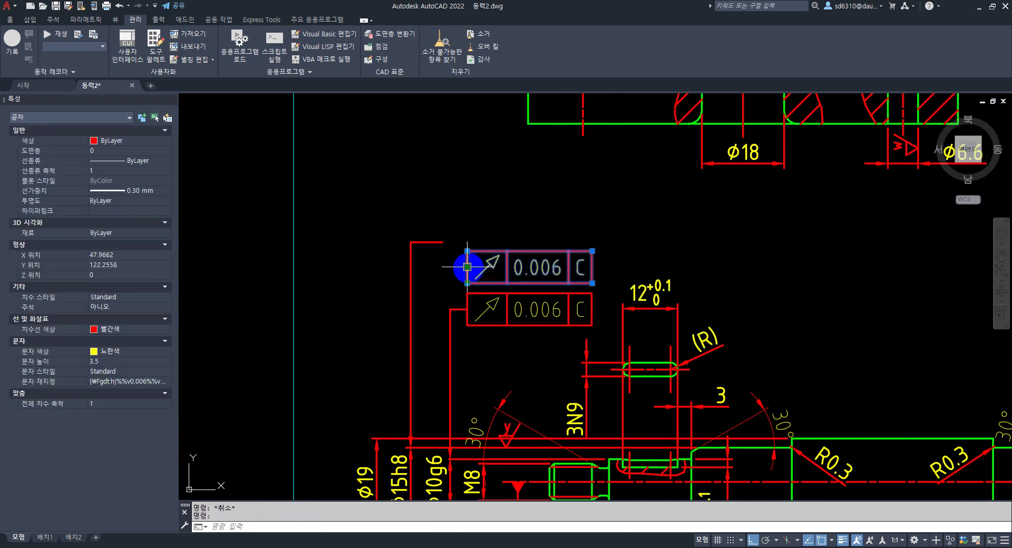
left_click(468, 277)
key("Escape")
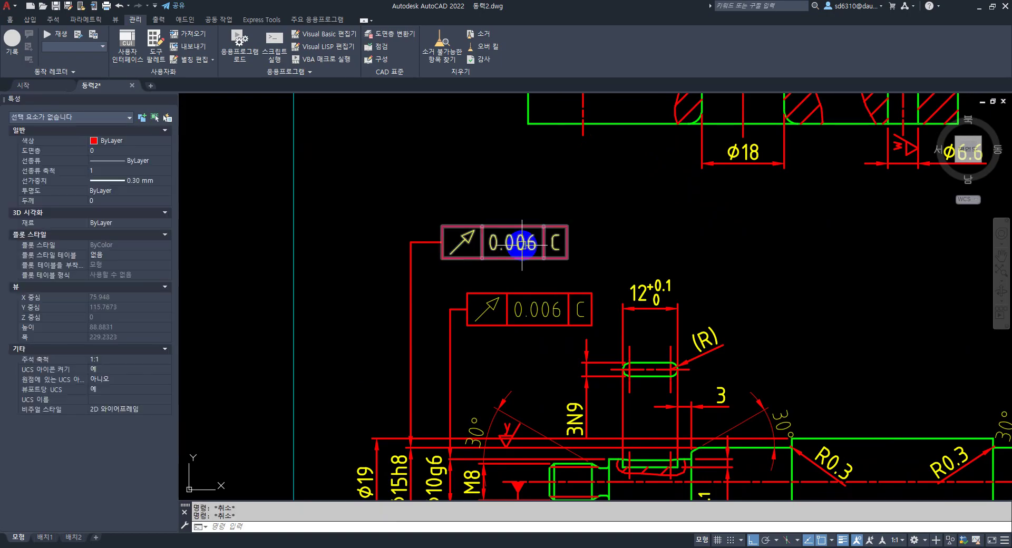
Set the tolerance value of the runout frame on the left Ø15h8 leader to 0.008.
double_click(523, 250)
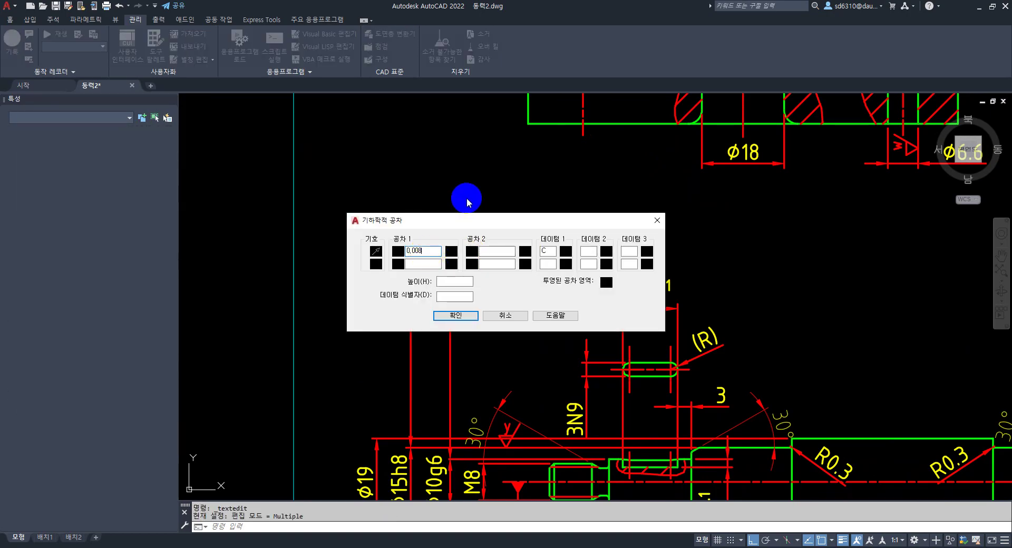
key("Return")
key("Escape")
middle_click_drag(537, 262, 515, 256)
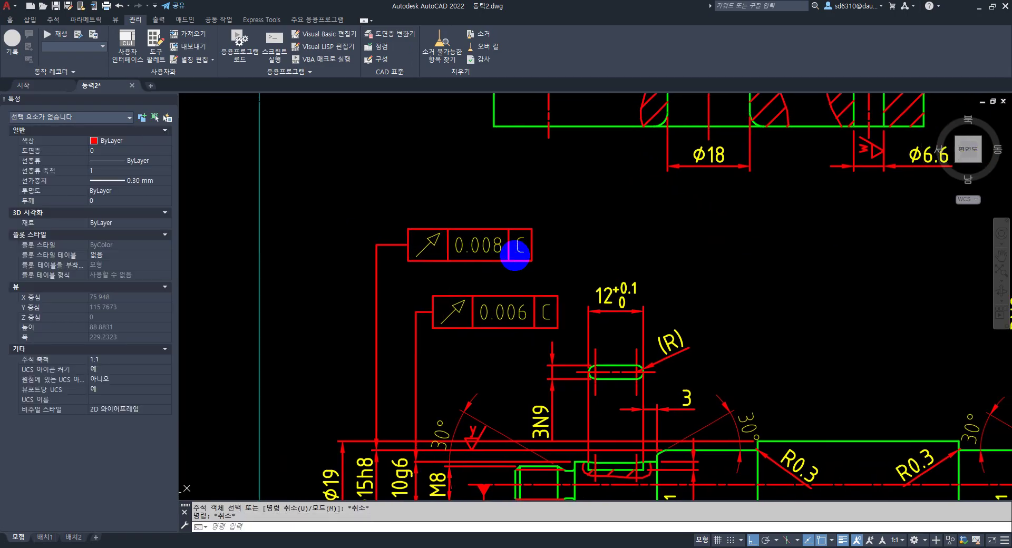
Copy the 0.008 runout frame from the left Ø15h8 leader horizontally across to the leaders at the shaft's right end.
type("o")
key("Return")
left_click(454, 259)
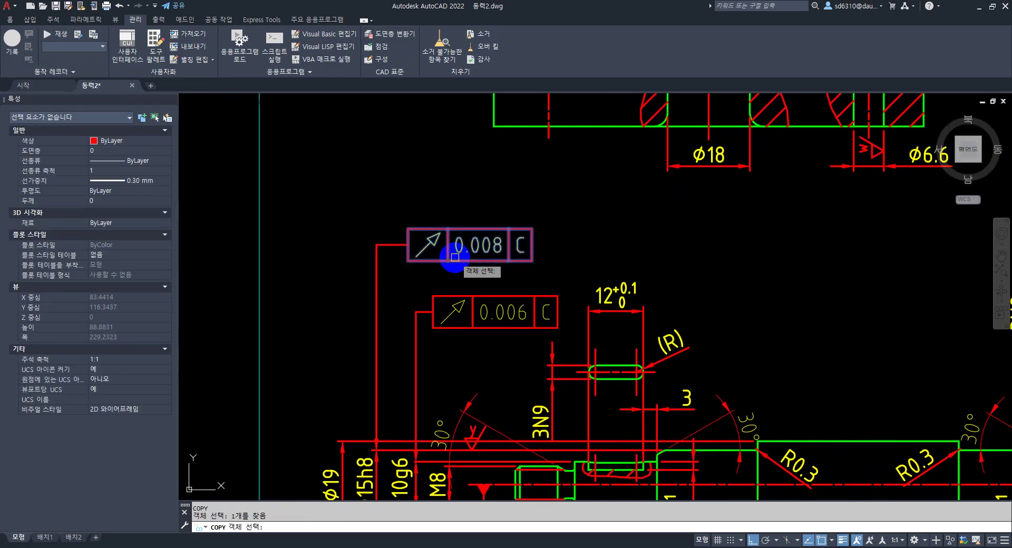
key("Return")
left_click(464, 273)
scroll(764, 300, "down", 3)
middle_click_drag(784, 300, 497, 283)
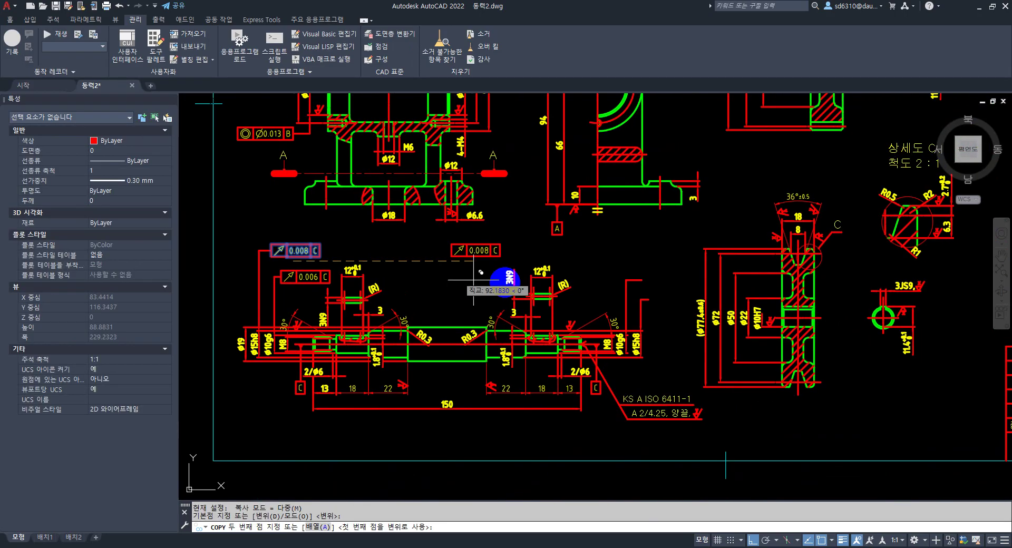
left_click(644, 259)
key("Return")
scroll(651, 270, "up", 5)
middle_click_drag(651, 271, 571, 259)
scroll(571, 260, "down", 4)
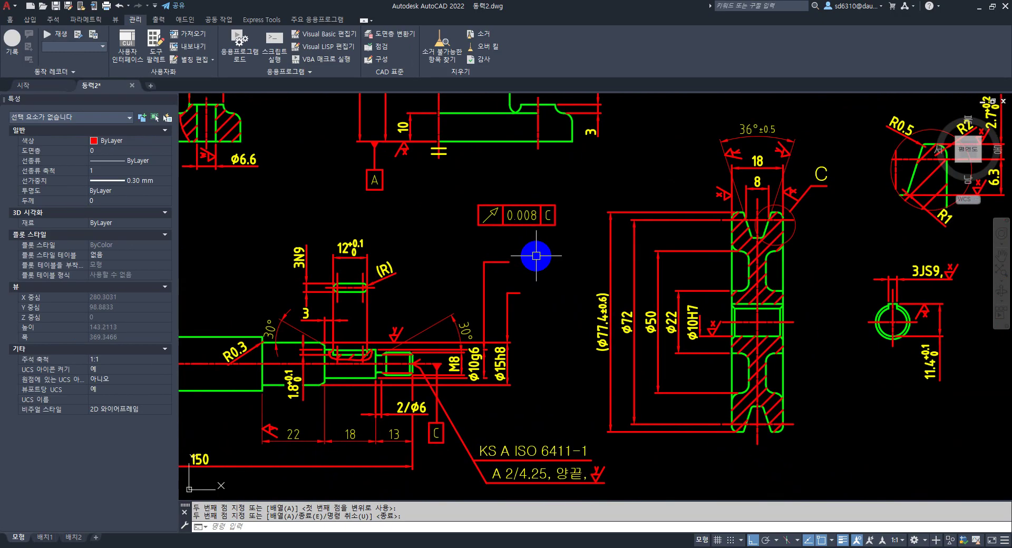
Snap the left-edge midpoint of the copied 0.008 runout frame onto the end of the right Ø15h8 leader.
left_click(517, 229)
left_click(472, 216)
left_click(478, 215)
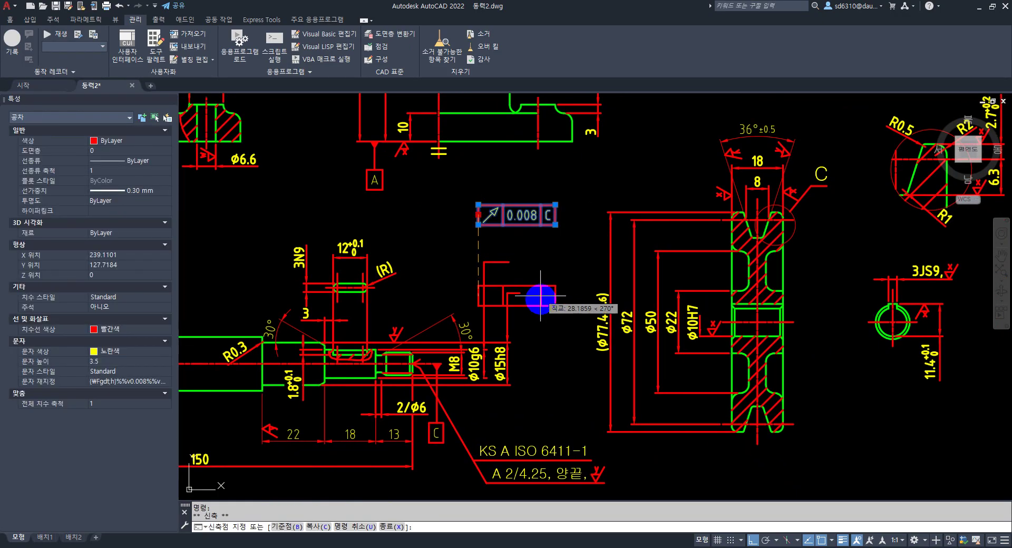
key("Escape")
key("Escape")
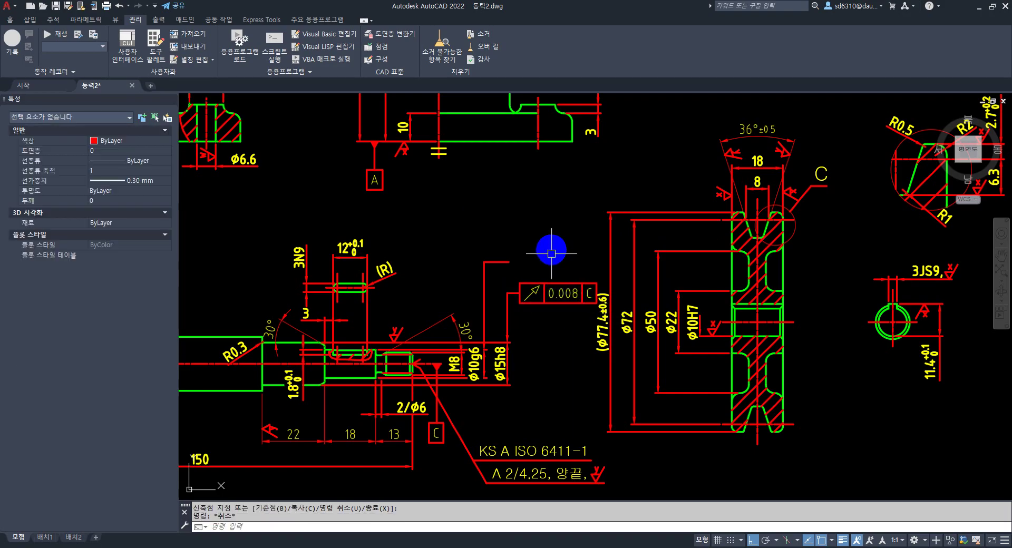
Copy the right 0.008 runout frame upward and attach the copy's left-edge midpoint to the end of the right Ø10g6 leader.
middle_click_drag(553, 249, 533, 230)
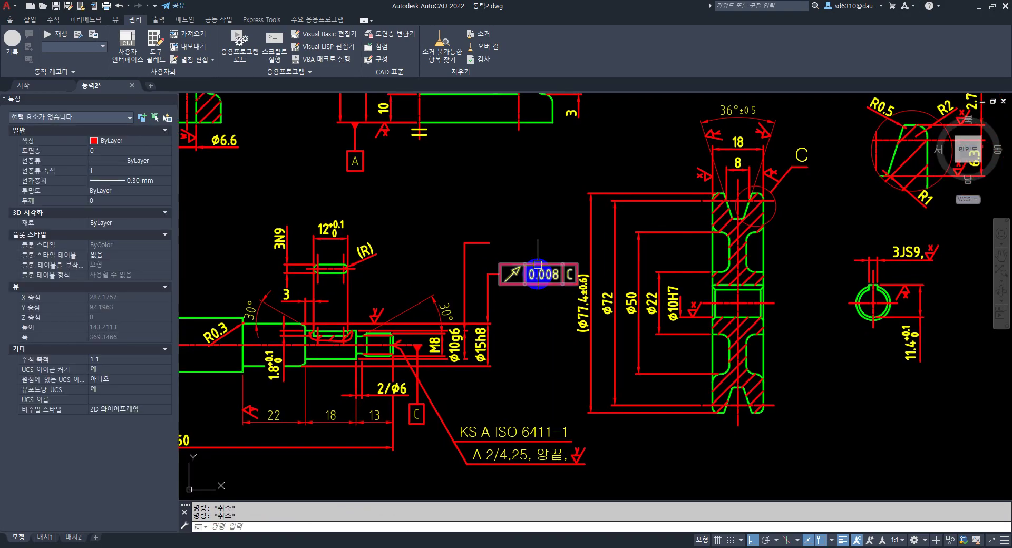
left_click(545, 285)
key("Return")
left_click(532, 283)
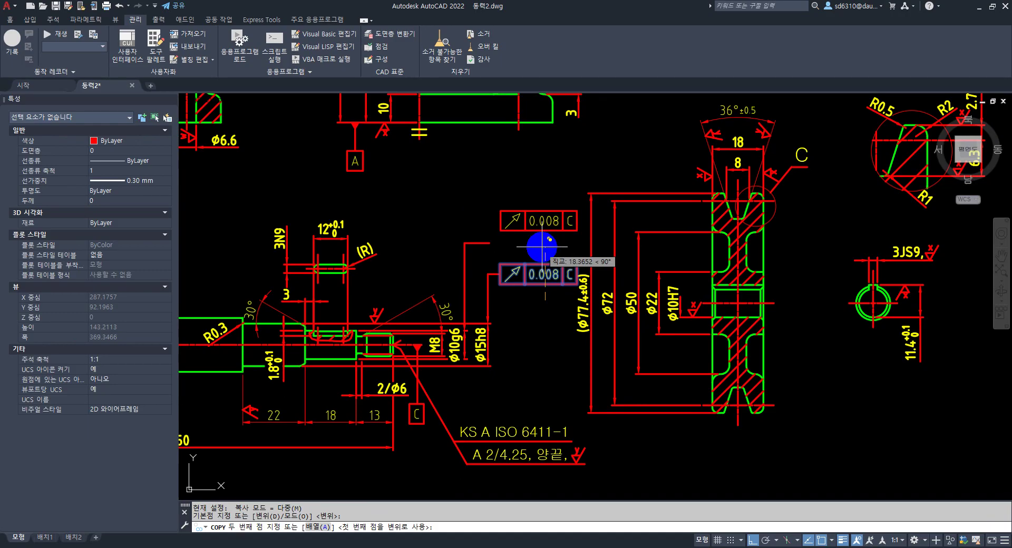
left_click(530, 228)
key("Escape")
left_click(531, 228)
left_click(500, 219)
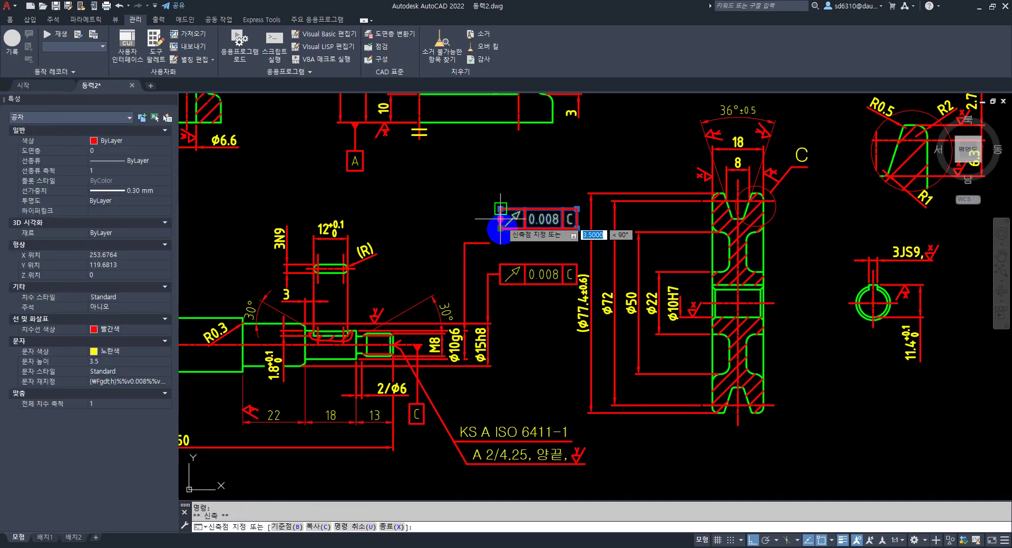
key("Escape")
key("Escape")
Move the V-belt pulley section view with its dimensions horizontally to the right, away from the shaft's runout frames.
scroll(582, 275, "down", 5)
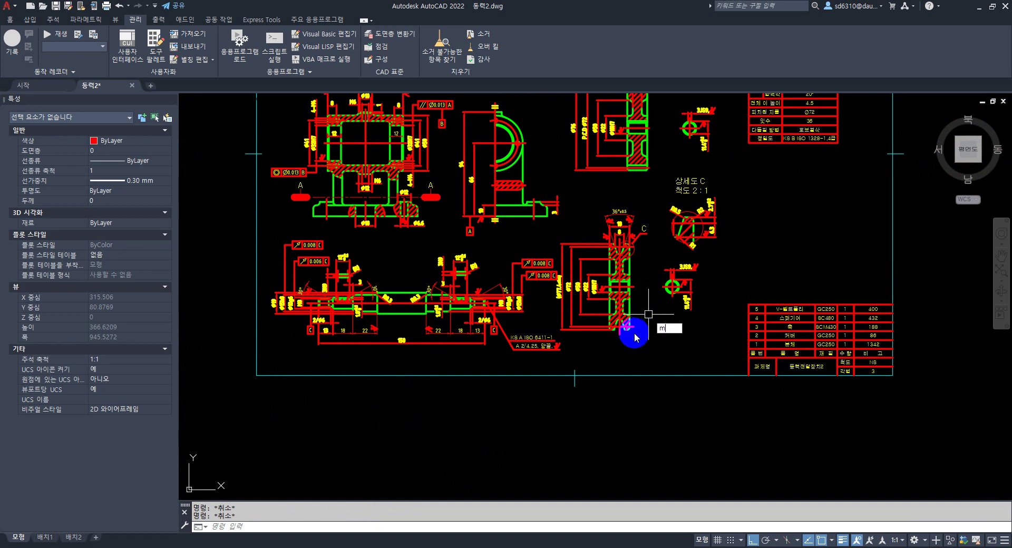
type("m")
key("Return")
scroll(640, 344, "up", 2)
left_click(645, 350)
scroll(543, 210, "up", 1)
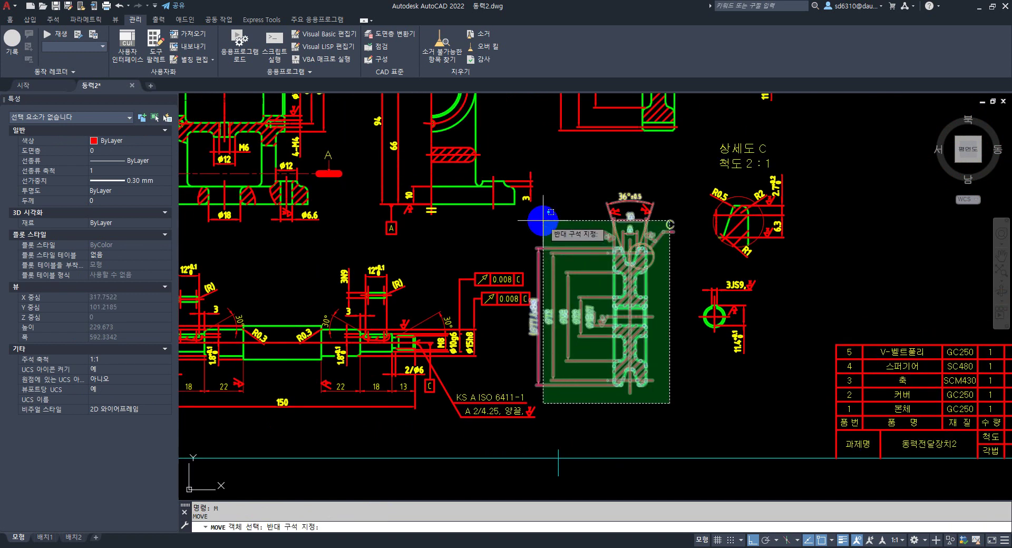
left_click(567, 204)
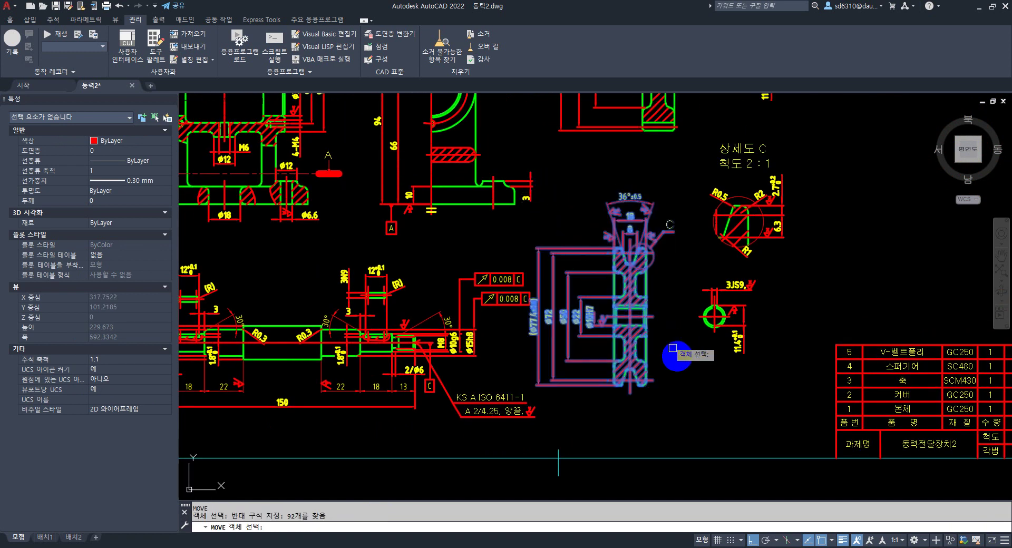
key("Return")
left_click(692, 412)
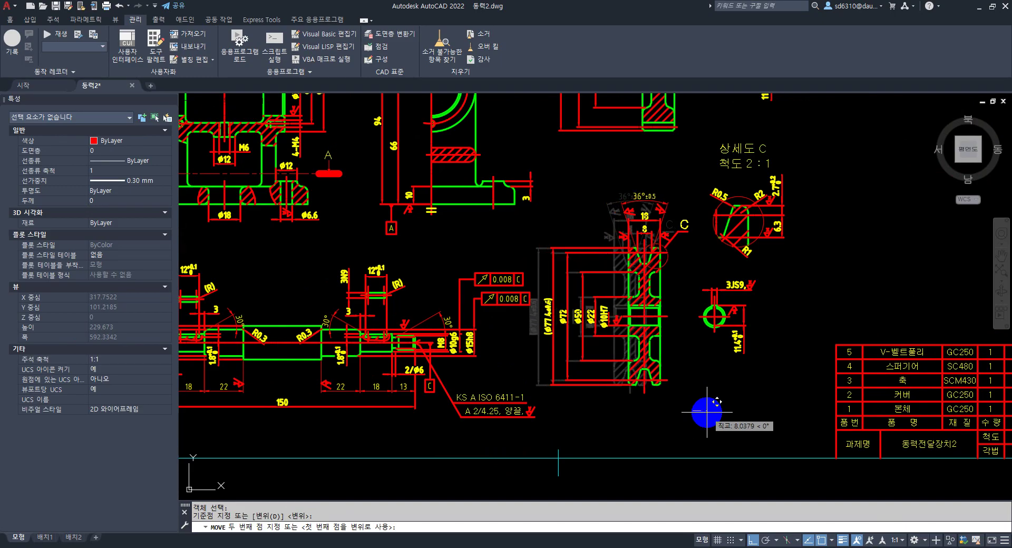
left_click(709, 414)
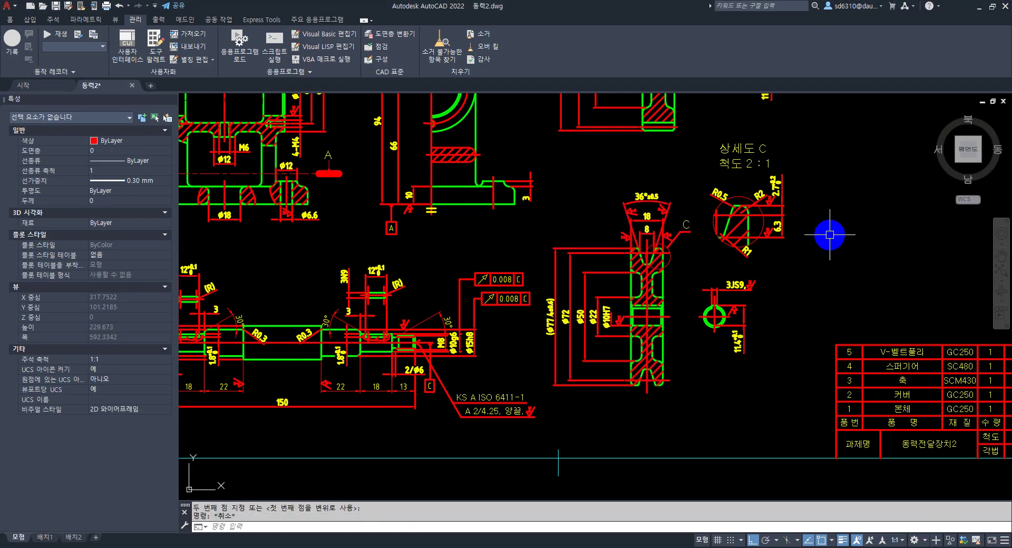
Examine the cover's section view, checking the Ø32g6 fit diameter and the shoulder beside it.
mouse_move(829, 234)
middle_mouse_down()
mouse_move(696, 251)
mouse_move(633, 485)
mouse_move(659, 348)
mouse_move(651, 335)
middle_mouse_up()
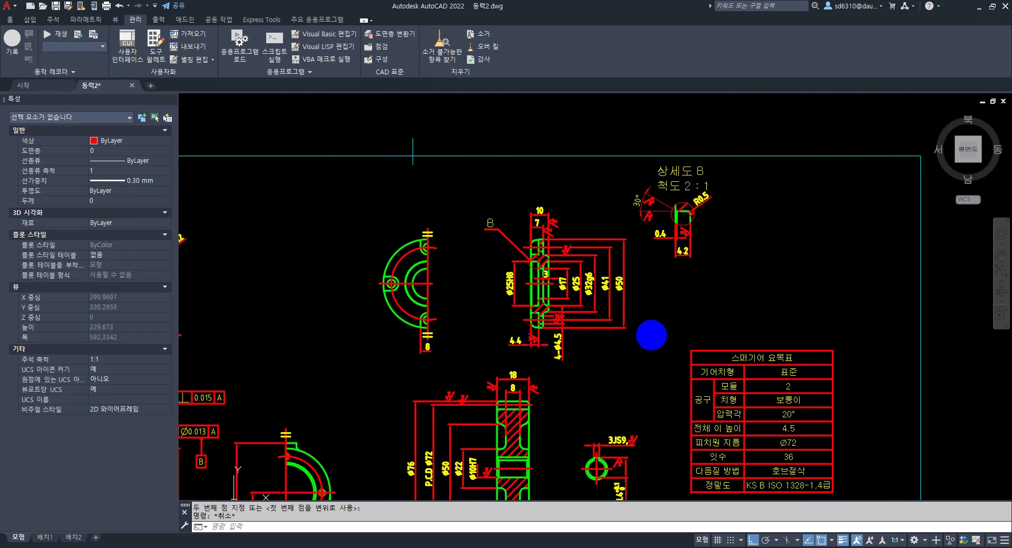
scroll(651, 335, "up", 6)
key("Escape")
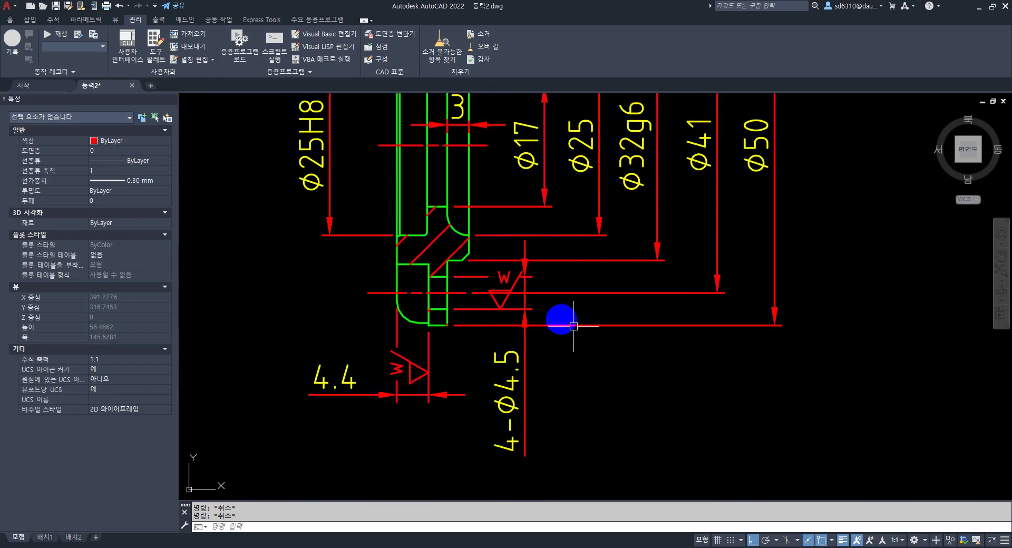
middle_click_drag(472, 264, 535, 301)
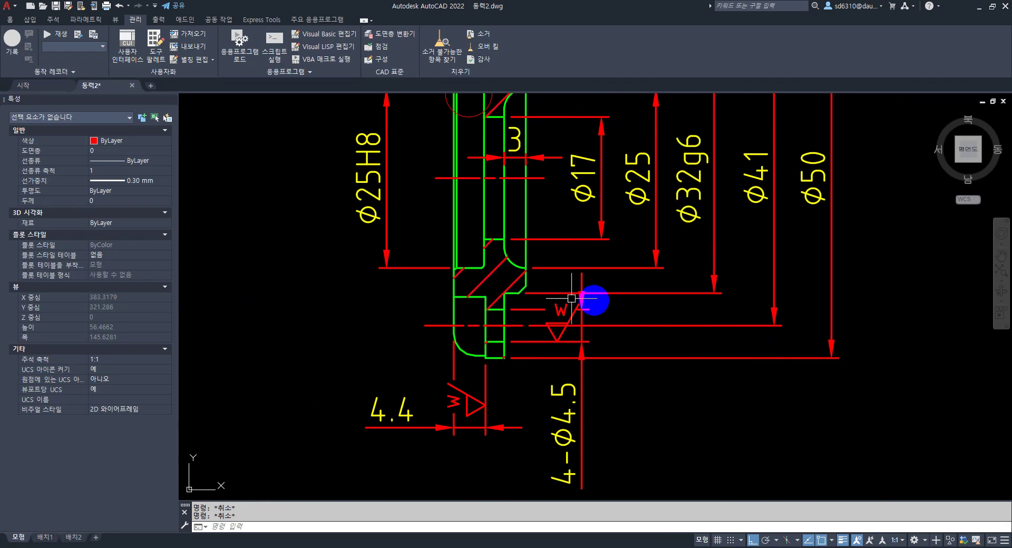
scroll(526, 301, "down", 2)
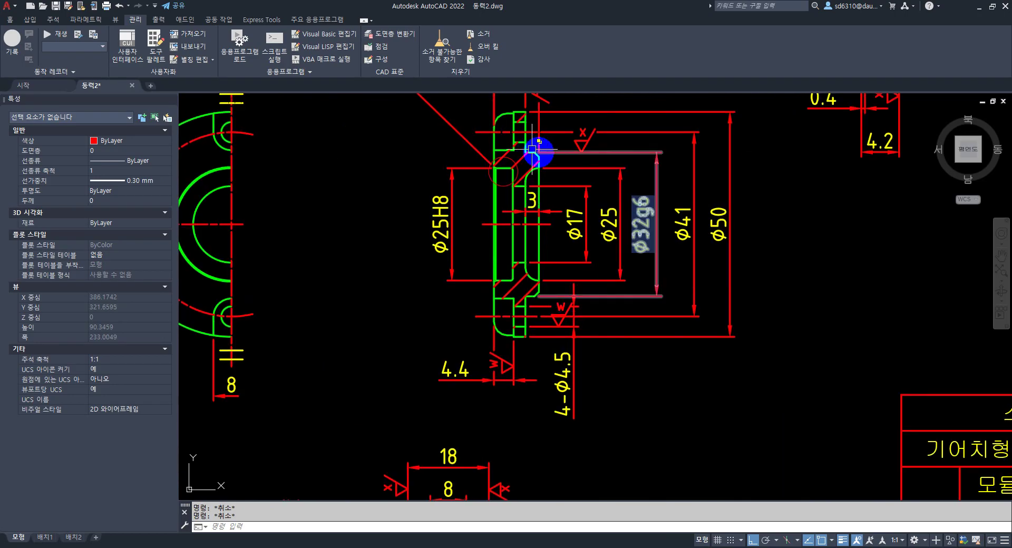
scroll(662, 278, "down", 1)
scroll(734, 301, "up", 1)
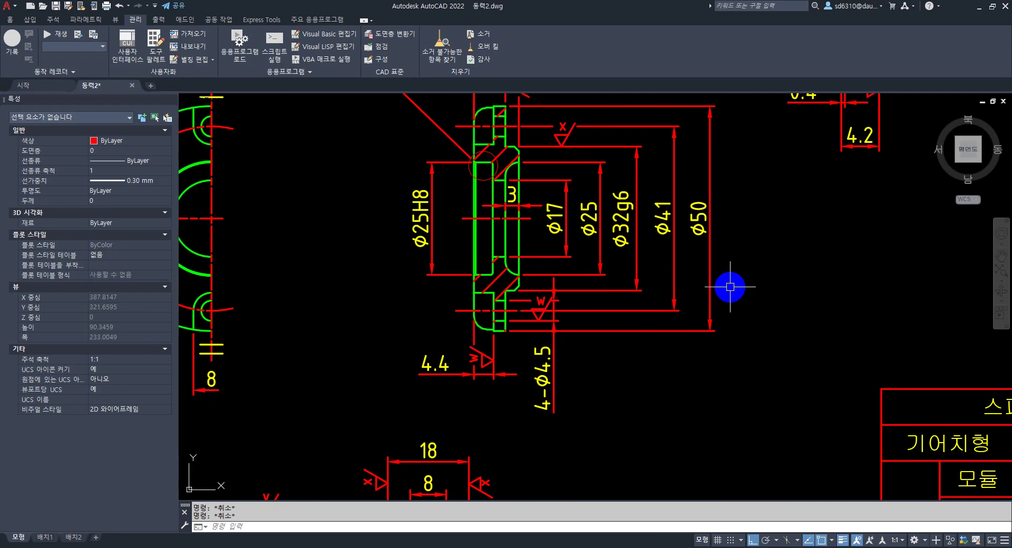
scroll(731, 287, "down", 2)
middle_click_drag(671, 365, 694, 295)
scroll(484, 332, "down", 2)
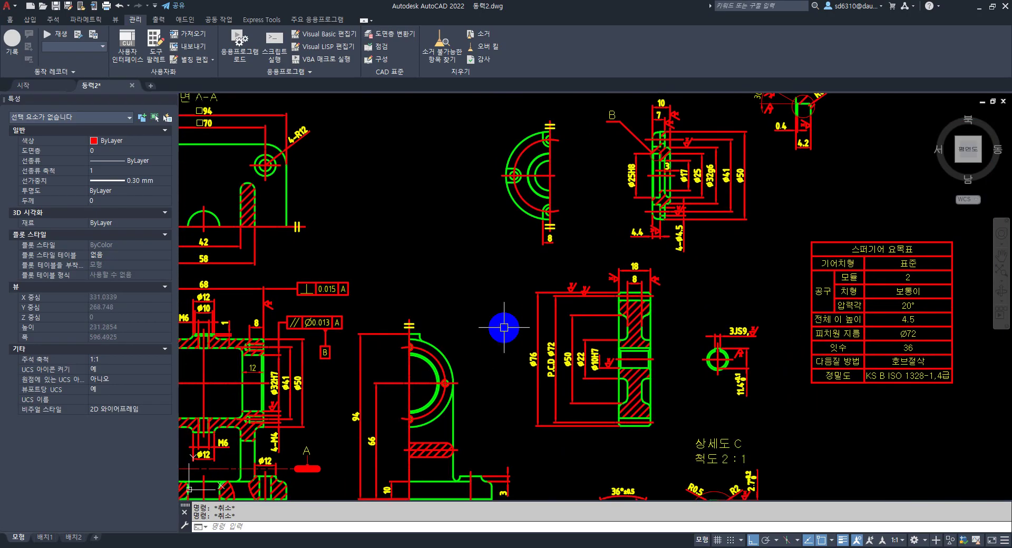
Copy the datum B symbol from the housing's parallelism frame onto the lower extension line of the cover's Ø32g6 dimension.
type("o")
key("Return")
scroll(332, 363, "up", 4)
left_click(298, 288)
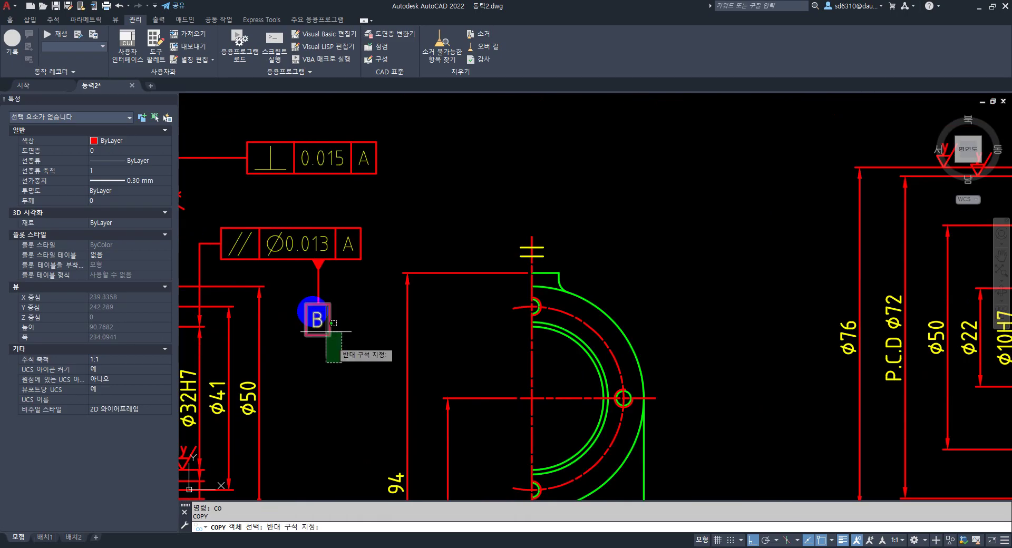
left_click(336, 342)
key("Return")
left_click(318, 264)
scroll(317, 264, "down", 3)
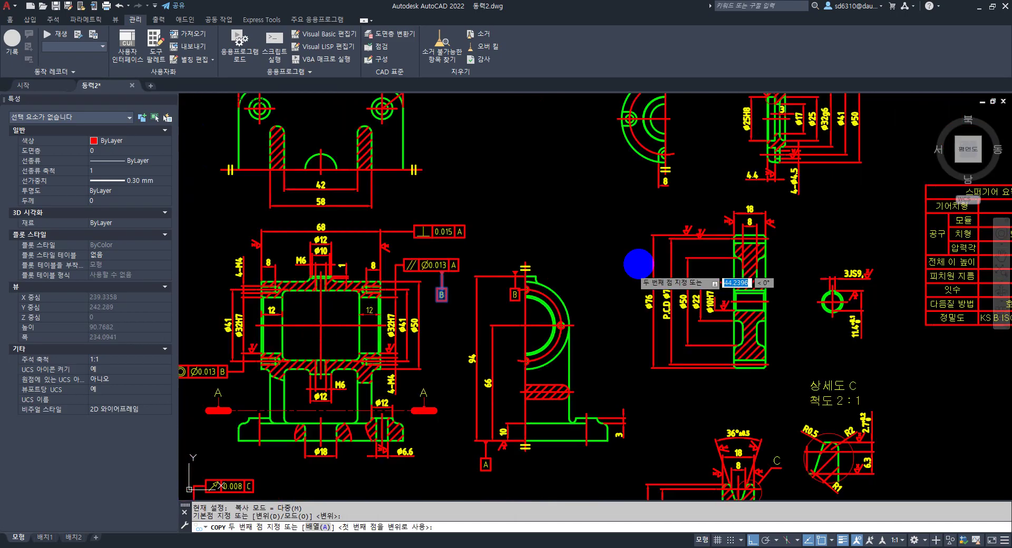
scroll(569, 256, "up", 6)
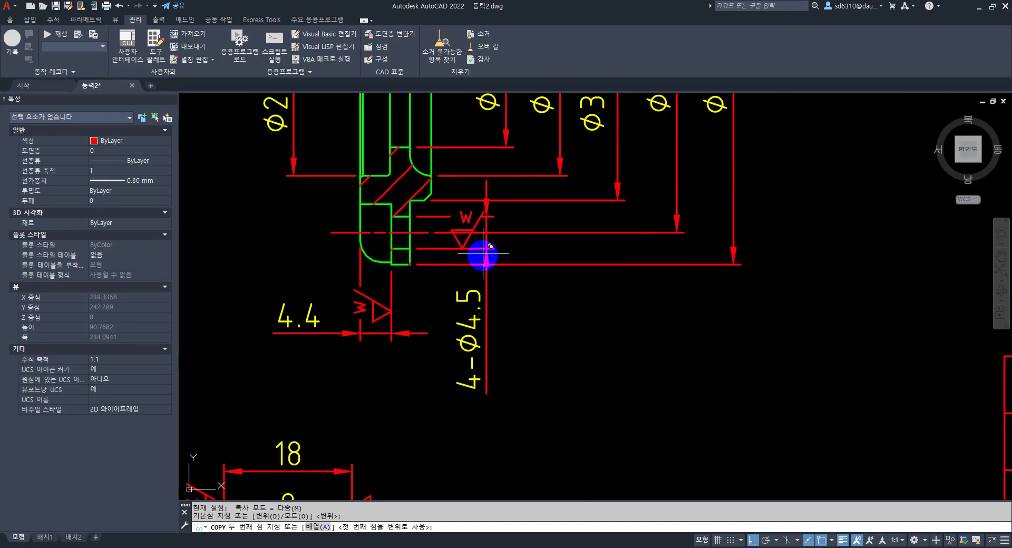
left_click(580, 201)
key("Escape")
Stretch the copied datum symbol's letter box straight down to lengthen its stem below the cover's Ø32g6 dimension.
type("s")
key("Return")
left_click(646, 349)
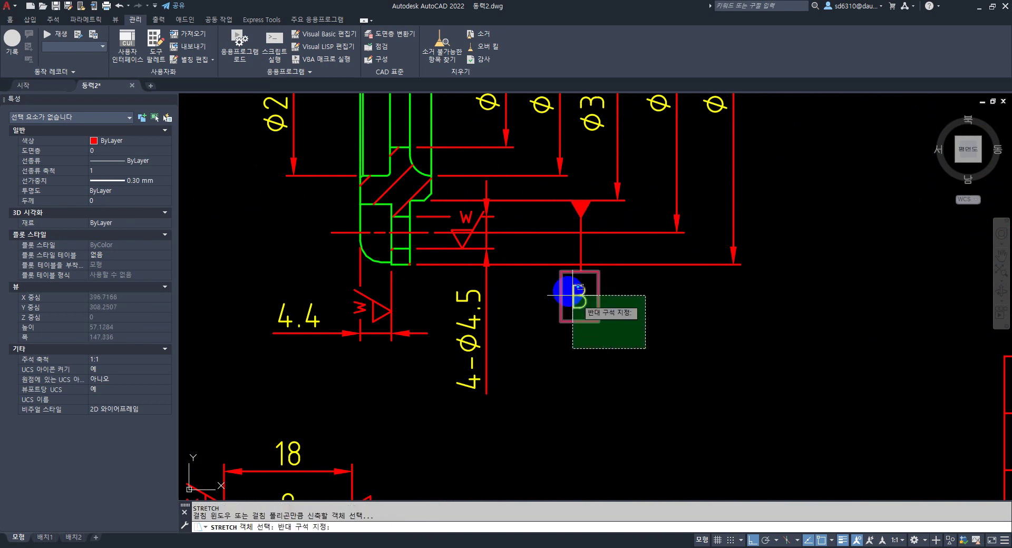
left_click(537, 266)
key("Return")
left_click(670, 301)
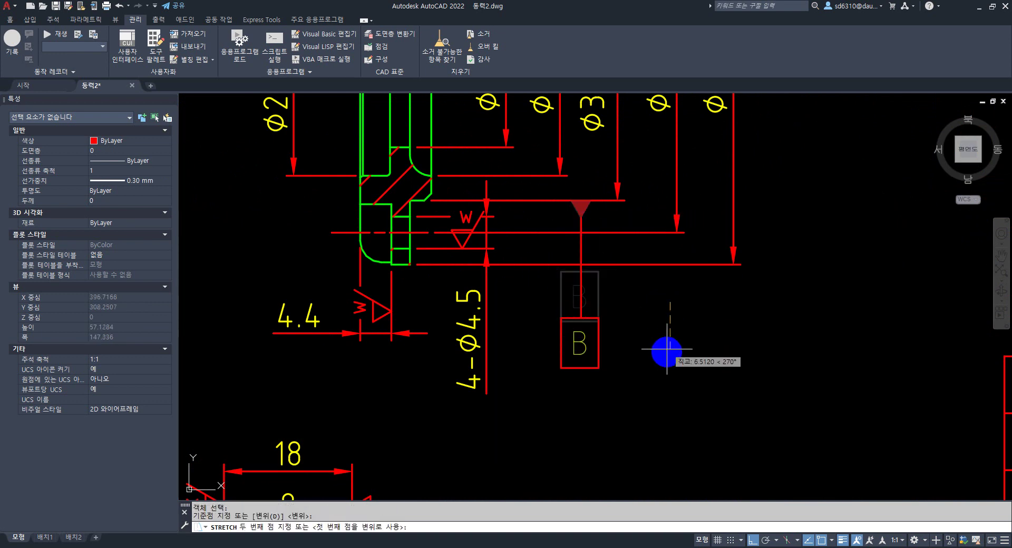
left_click(661, 366)
key("Escape")
Change the datum letter below the cover's Ø32g6 dimension to D.
double_click(594, 369)
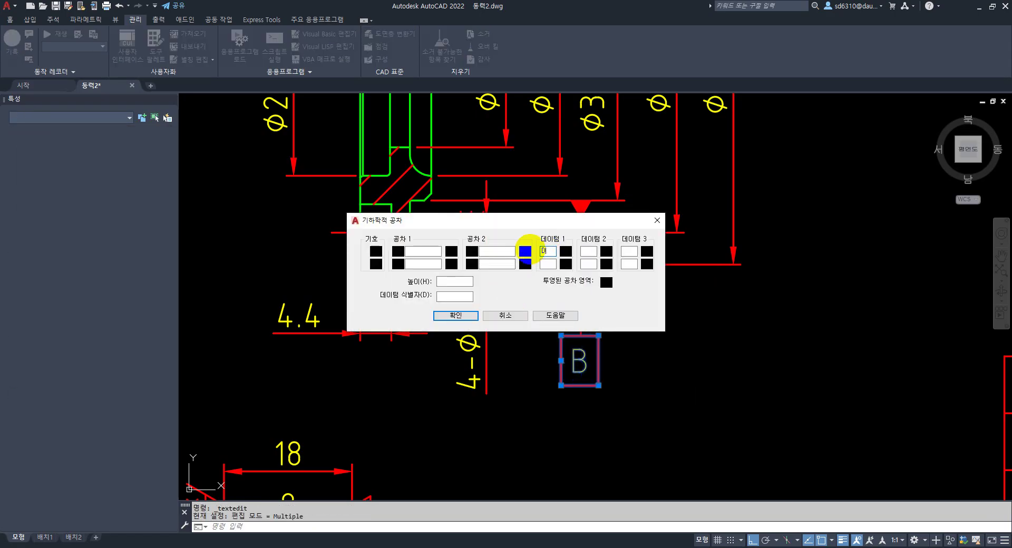
left_click(465, 317)
key("Escape")
Examine the cover section around datum D for the diameters and faces that need geometric tolerances.
scroll(642, 313, "up", 3)
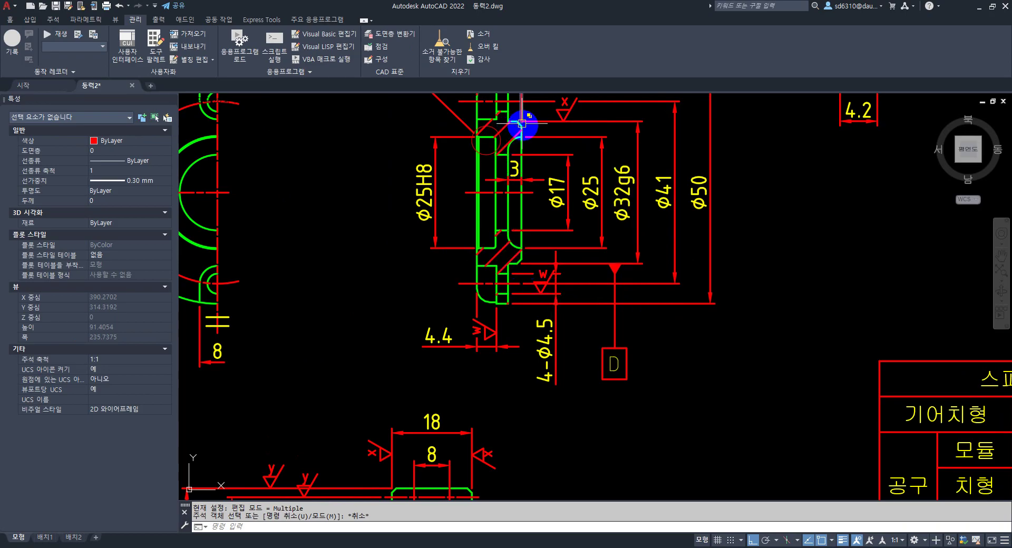
middle_click_drag(538, 172, 565, 192)
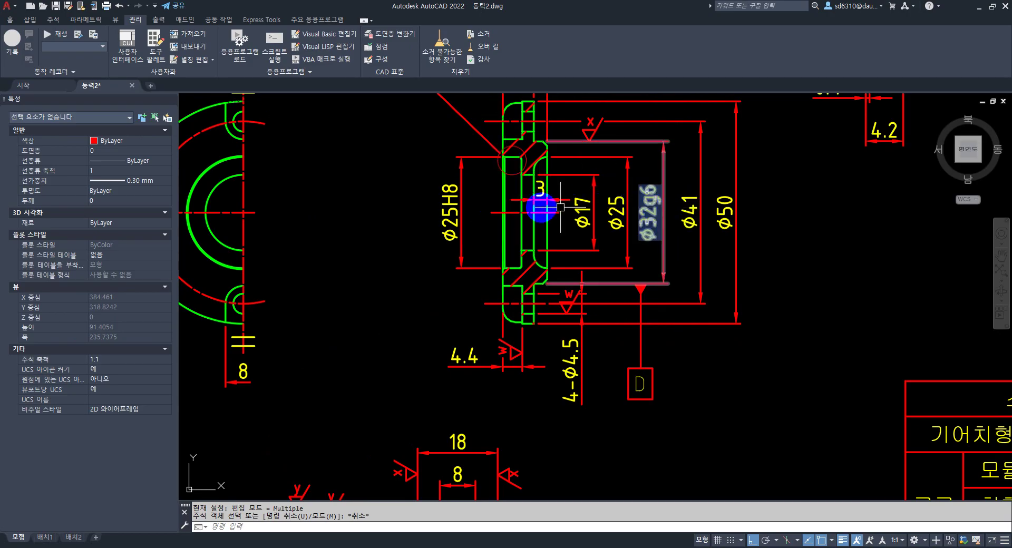
scroll(589, 215, "down", 2)
scroll(590, 215, "up", 2)
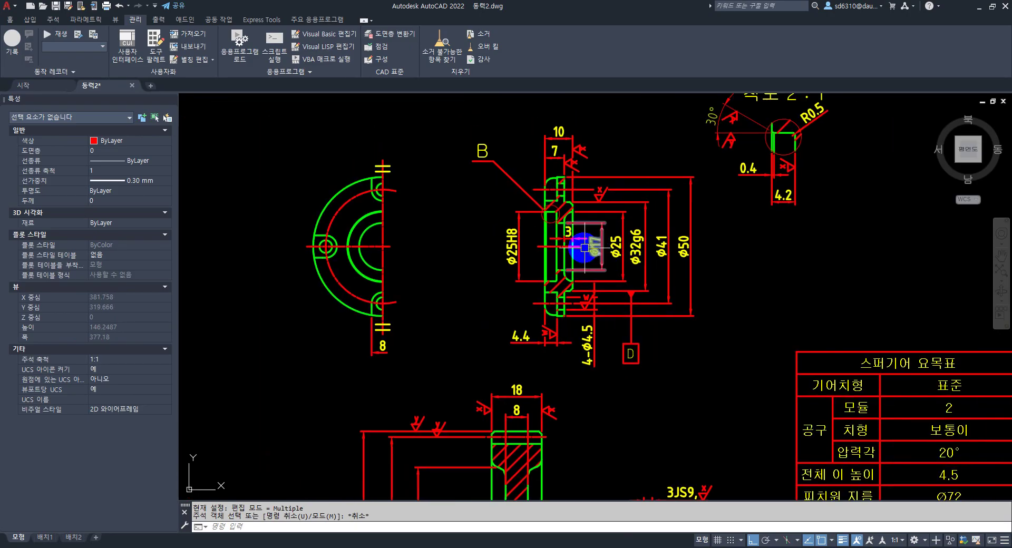
key("Escape")
key("Escape")
middle_click_drag(596, 269, 612, 277)
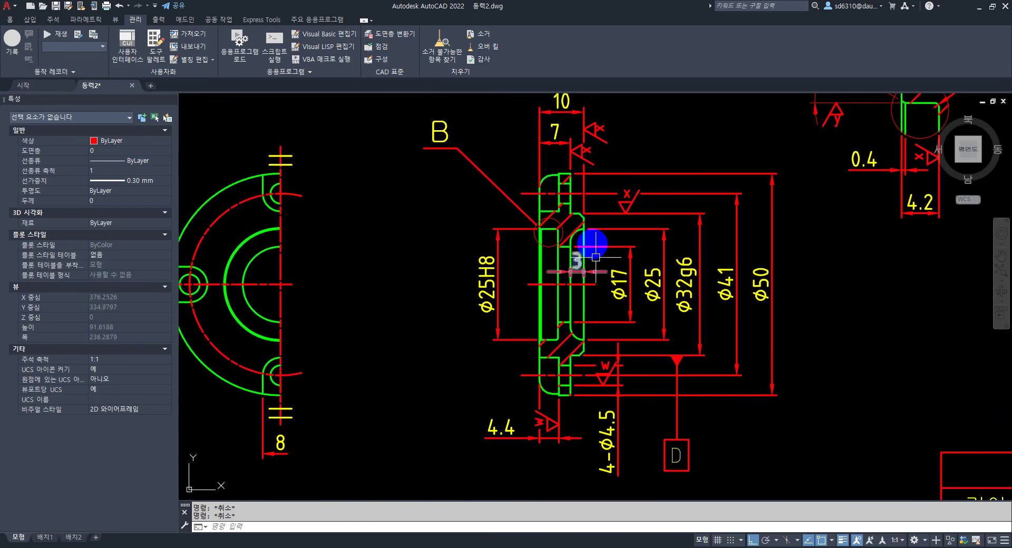
middle_click_drag(575, 176, 572, 193)
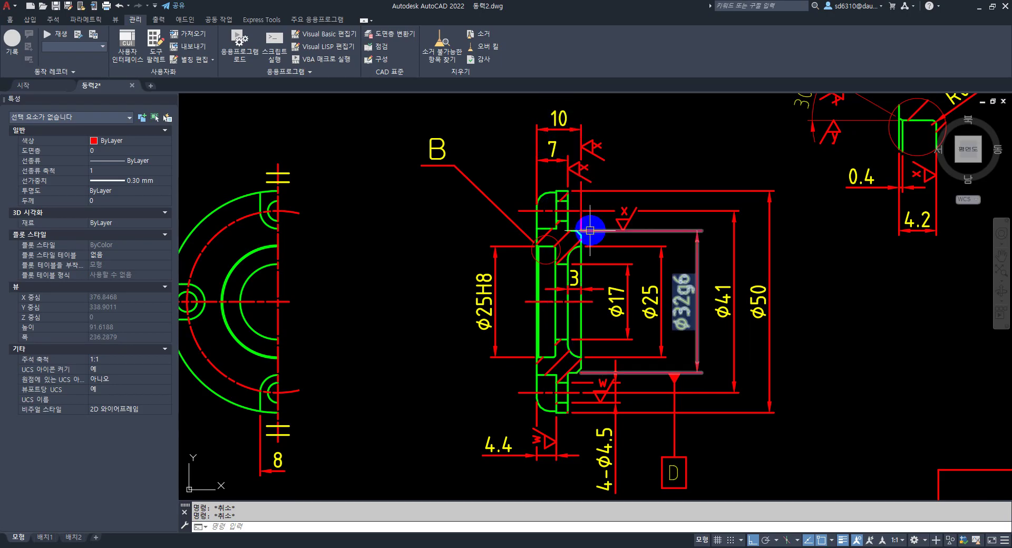
mouse_move(591, 230)
middle_mouse_down()
mouse_move(583, 271)
mouse_move(586, 245)
middle_mouse_up()
Draw a leader down from the lower end of the cover's Ø25H8 dimension with a horizontal leg about 6 mm to the left.
type("5")
key("Return")
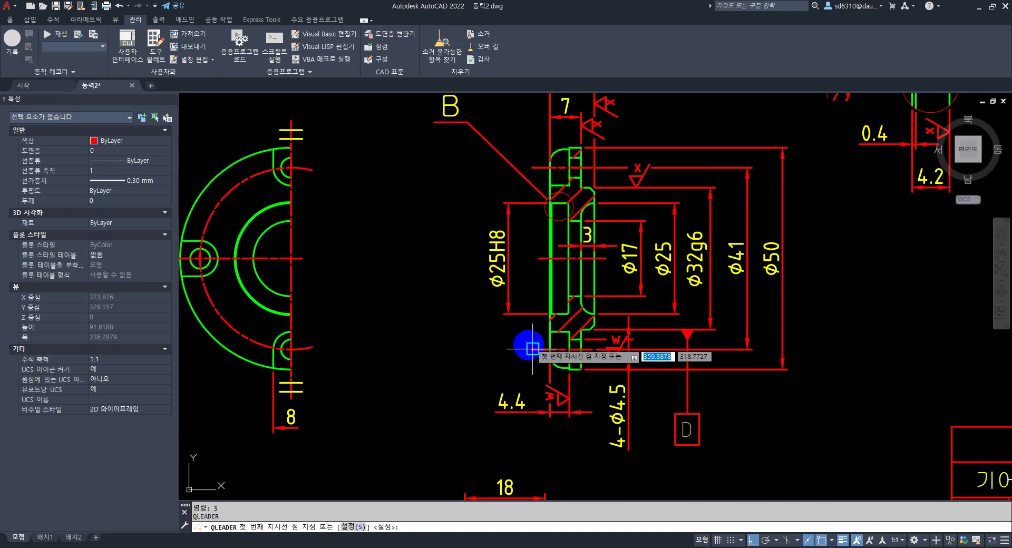
left_click(509, 313)
left_click(512, 347)
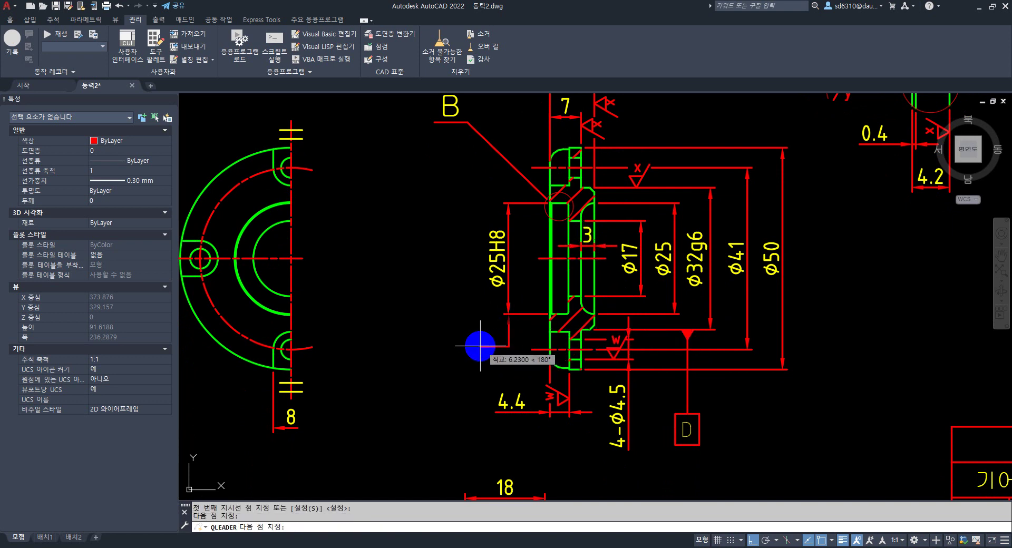
left_click(479, 347)
key("Escape")
key("Escape")
Place a concentricity tolerance frame with Ø0.006 and datum D beside the leader of the cover's Ø25H8 dimension.
middle_click_drag(513, 343, 526, 341)
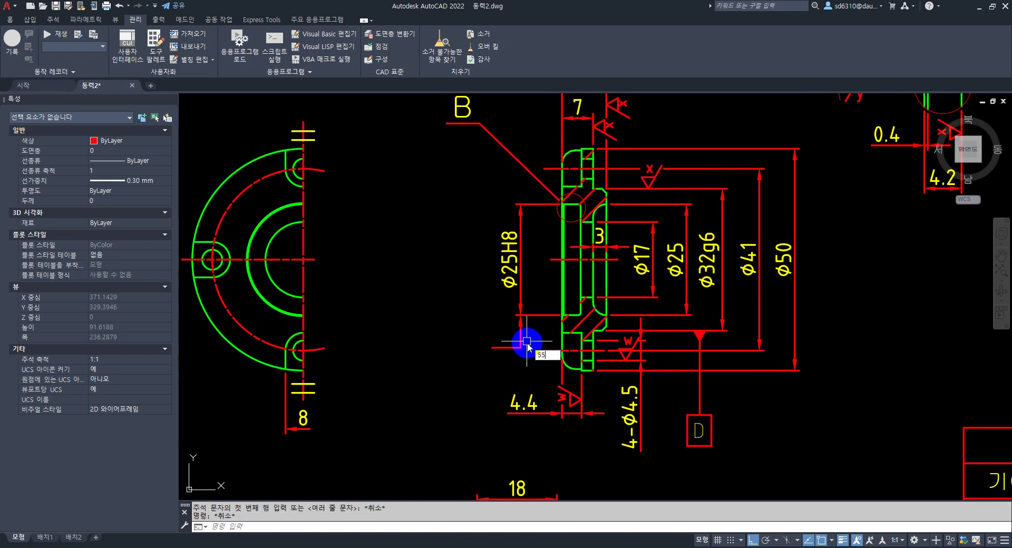
key("Return")
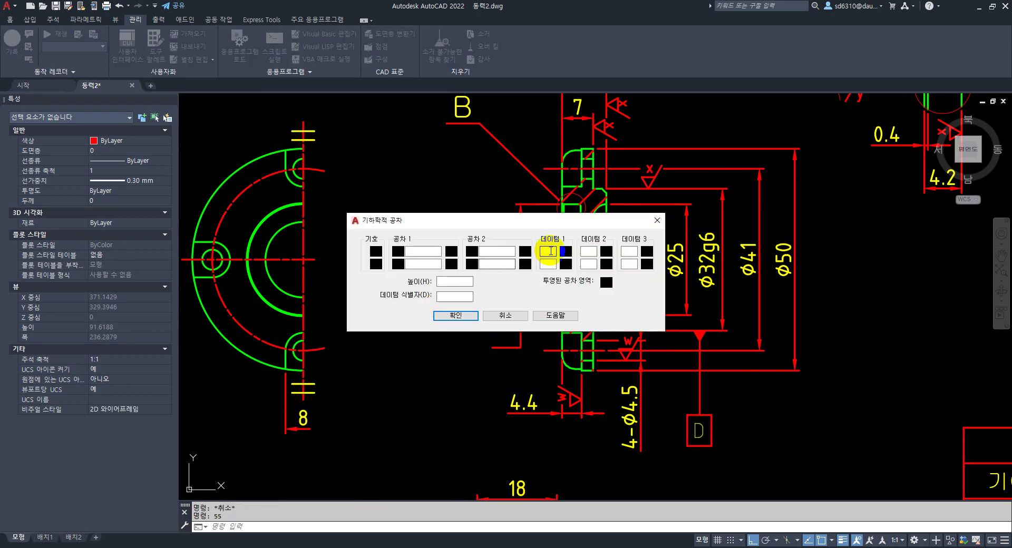
left_click(377, 257)
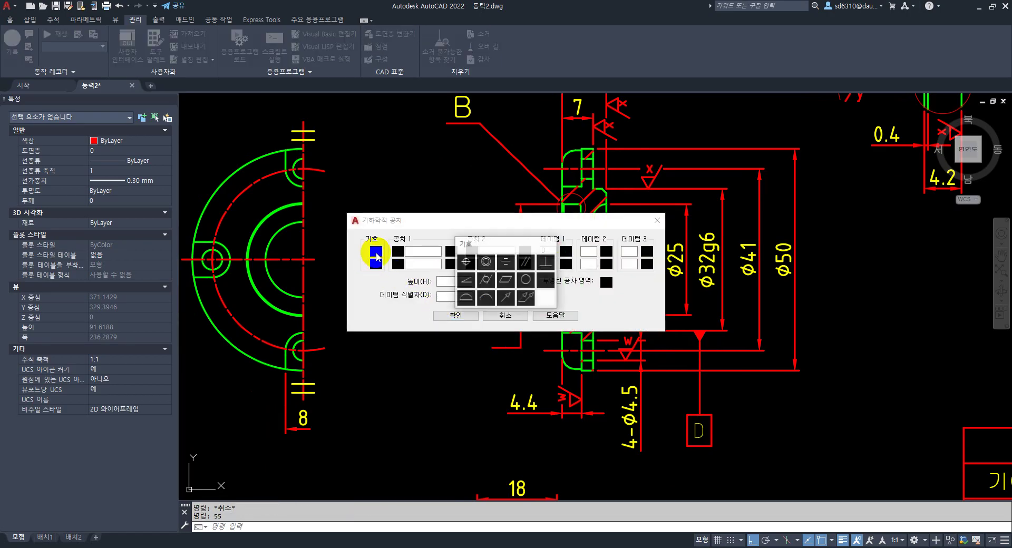
left_click(486, 262)
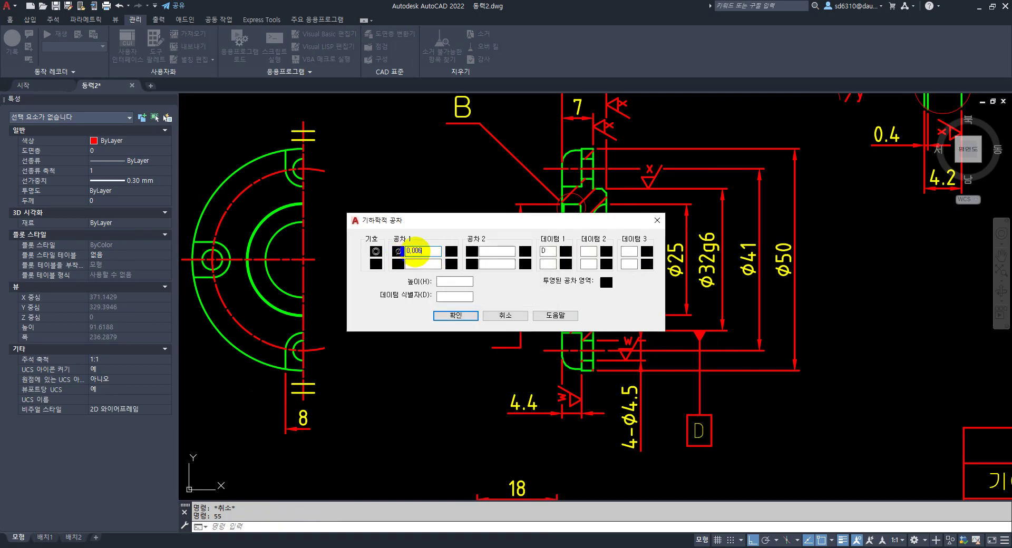
left_click(454, 316)
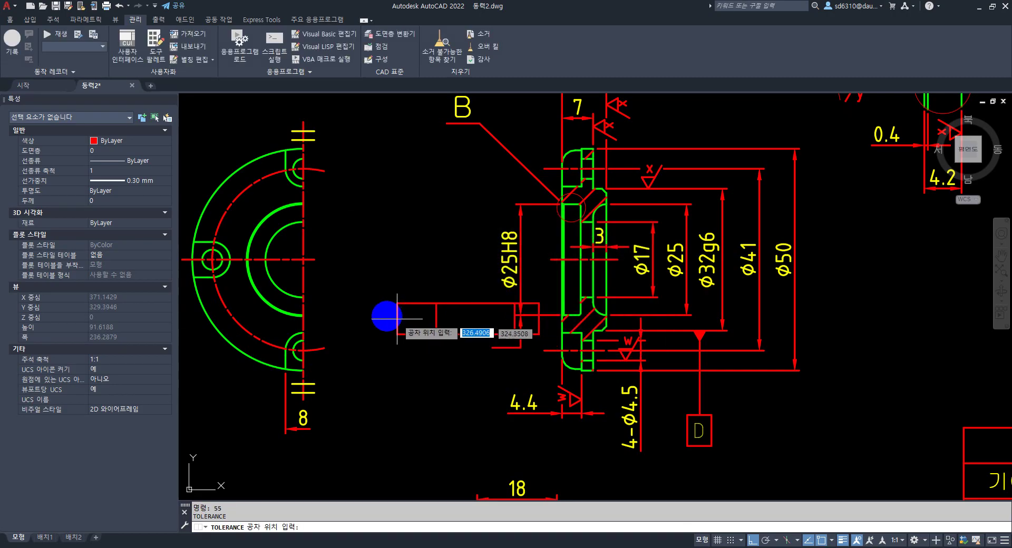
left_click(350, 304)
Move the Ø0.006 concentricity frame so the midpoint of its leader-side edge meets the end of the Ø25H8 leader.
type("m")
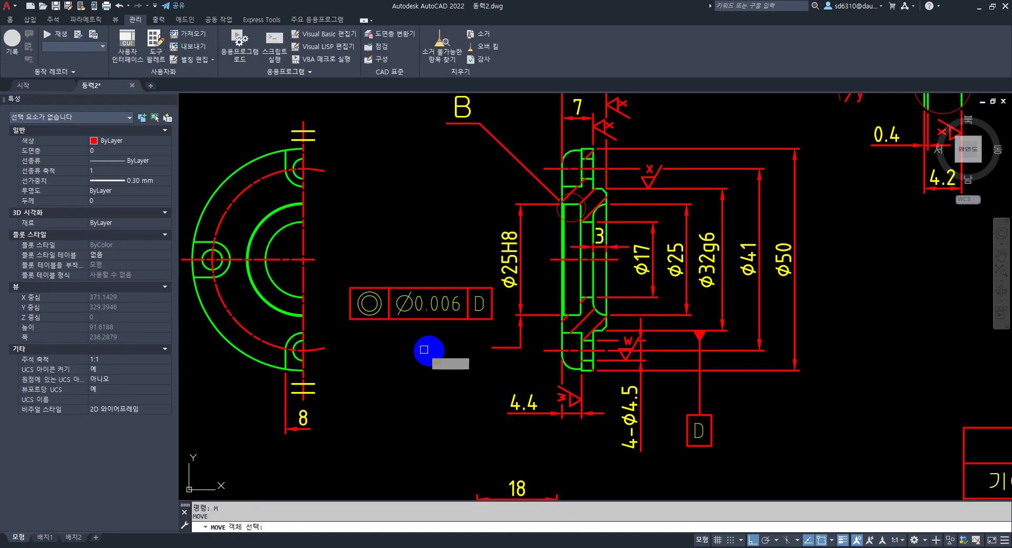
key("Return")
left_click(400, 303)
key("Return")
left_click(491, 304)
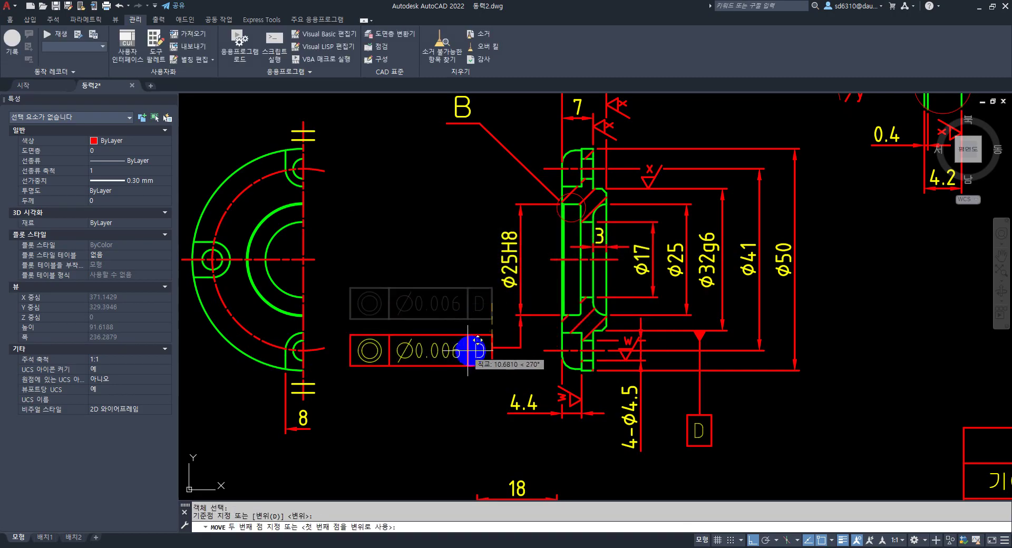
left_click(536, 346)
key("Return")
Examine the spur gear section view and its Ø10H7 bore dimension to decide where the datum belongs.
scroll(592, 349, "down", 2)
scroll(656, 357, "down", 2)
mouse_move(655, 357)
middle_mouse_down()
mouse_move(587, 352)
mouse_move(519, 288)
mouse_move(502, 297)
middle_mouse_up()
key("Escape")
key("Escape")
key("Escape")
scroll(491, 317, "up", 2)
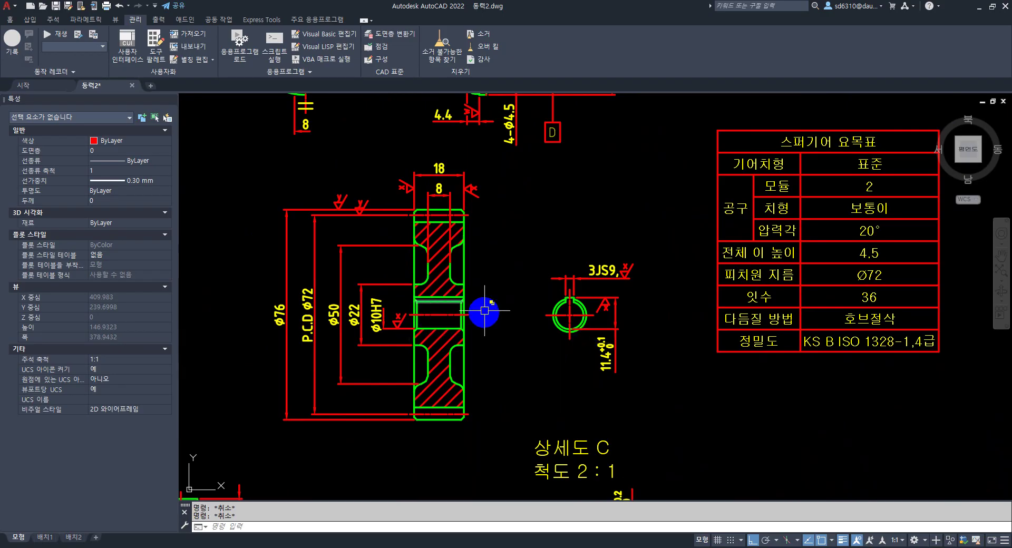
middle_click_drag(484, 329, 510, 326)
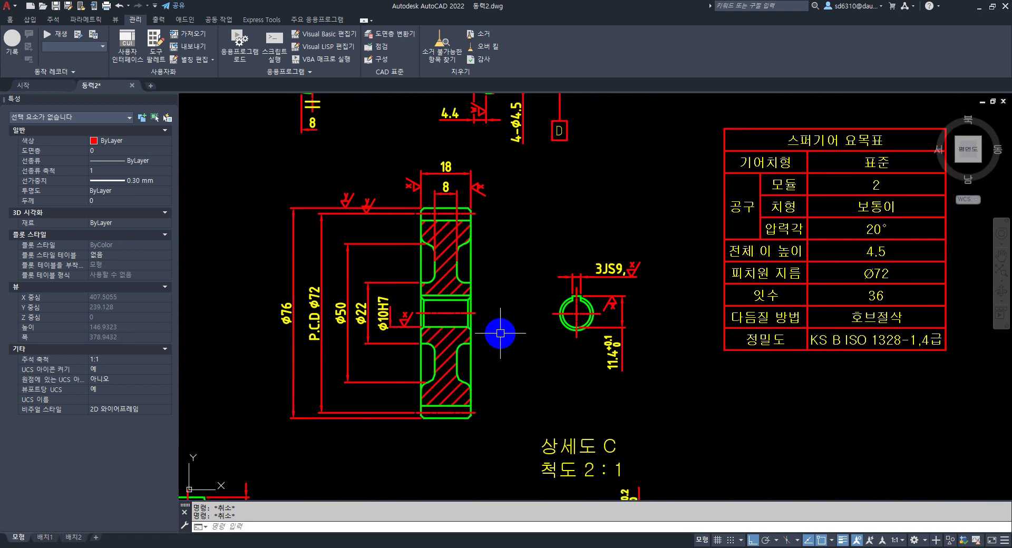
scroll(475, 349, "up", 2)
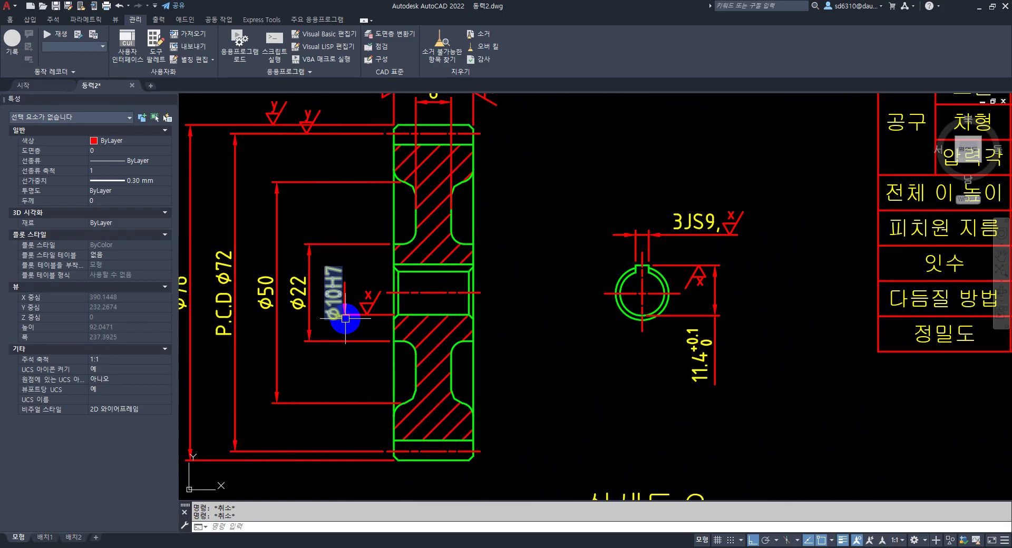
scroll(390, 314, "down", 2)
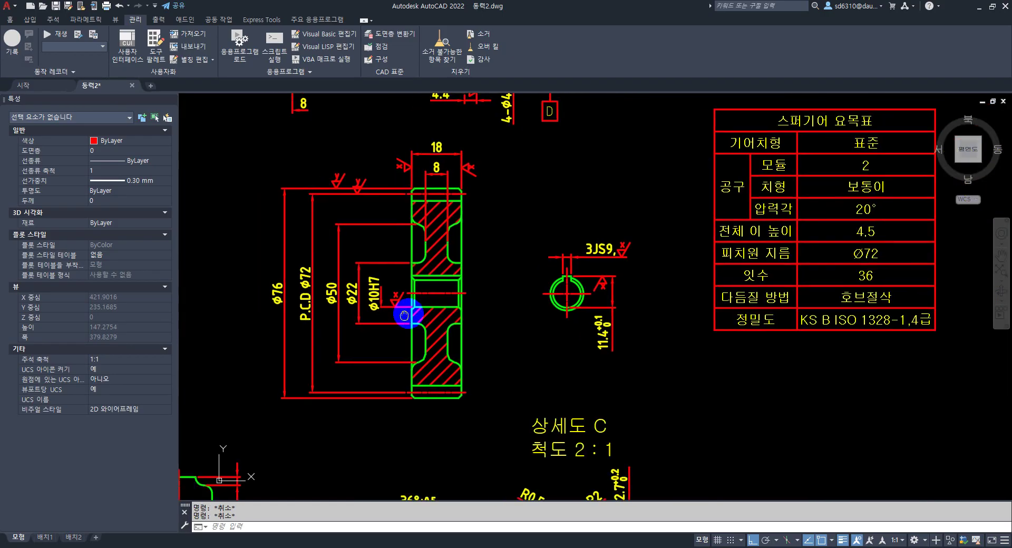
scroll(413, 311, "up", 2)
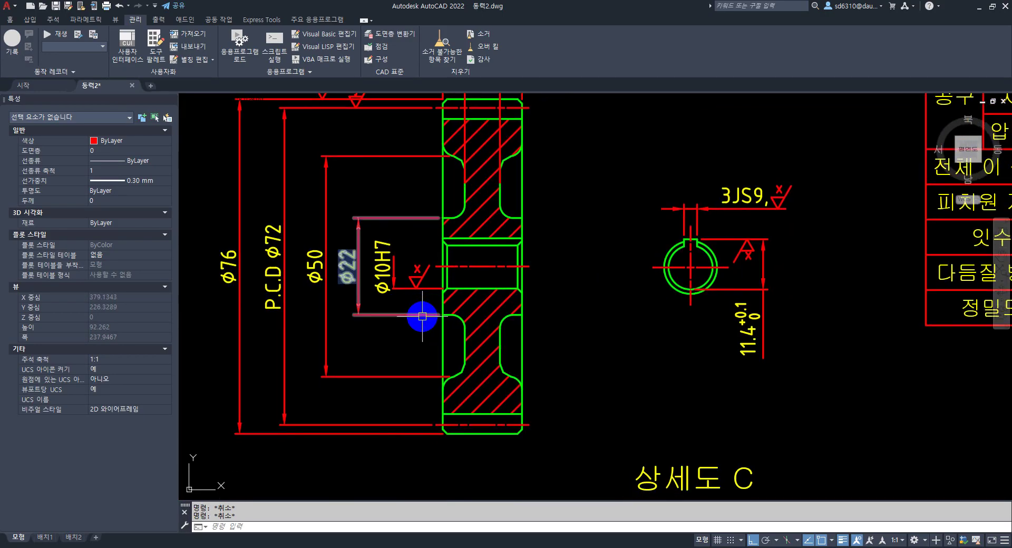
scroll(391, 321, "up", 4)
type("le")
key("space")
left_click(397, 238)
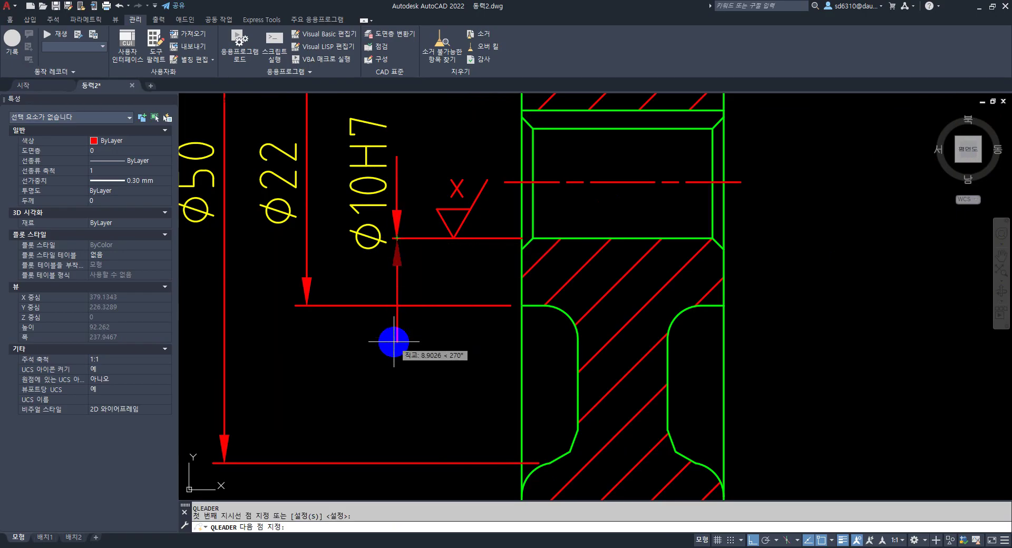
scroll(394, 342, "down", 6)
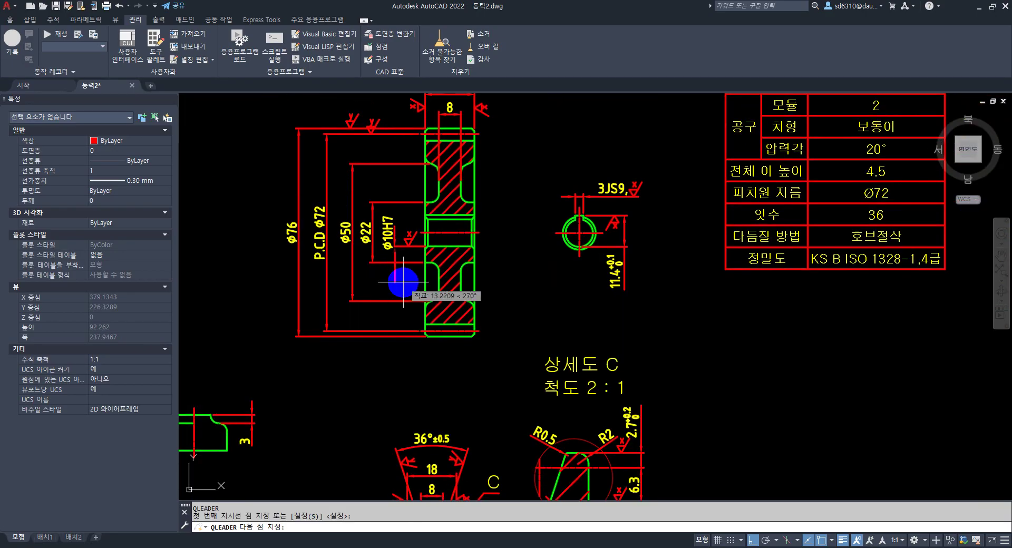
scroll(403, 282, "up", 6)
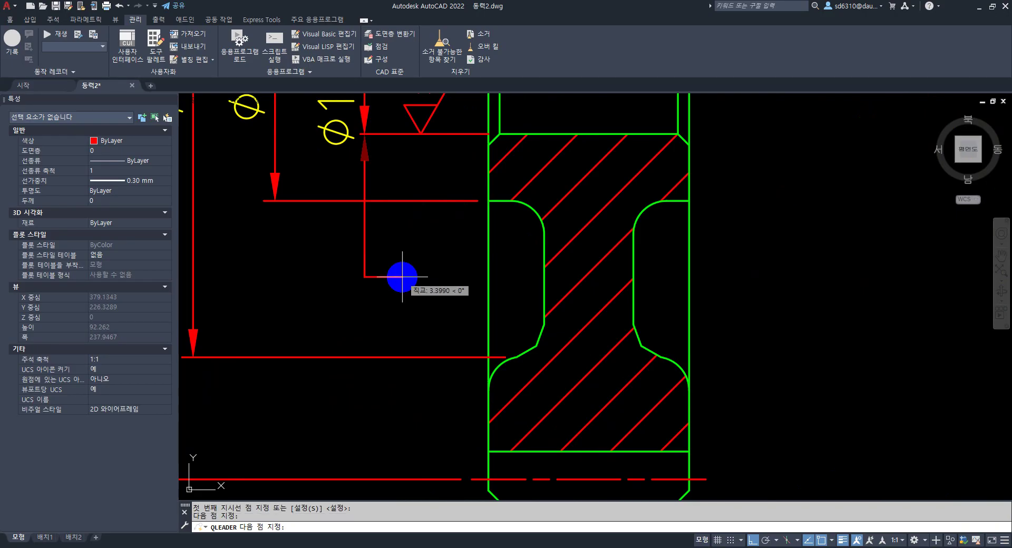
key("Escape")
key("Escape")
scroll(408, 287, "down", 4)
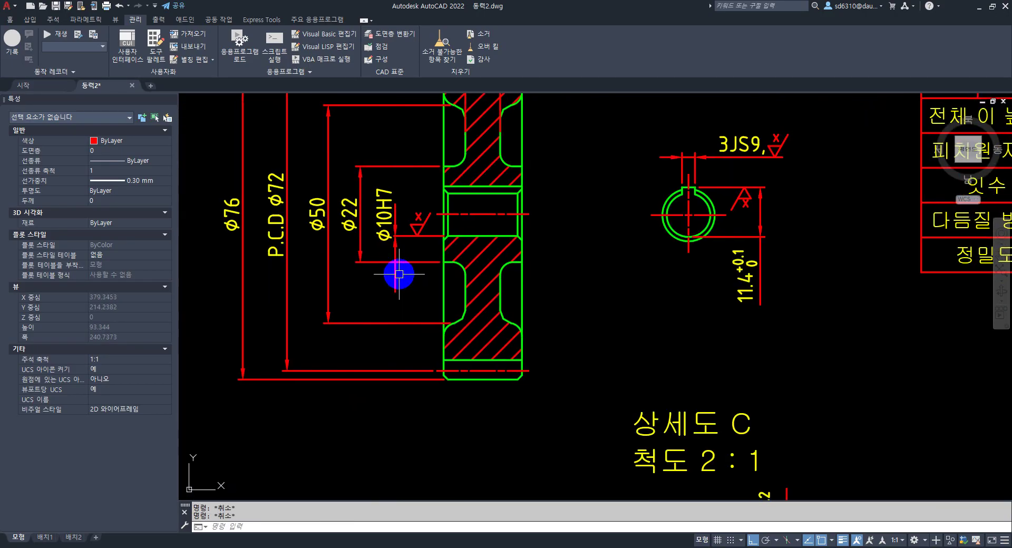
left_click(399, 274)
left_click(396, 273)
type("e")
key("space")
key("Escape")
Copy the cover's datum D symbol from its triangle's top midpoint onto the lower extension line of the gear's Ø10H7 dimension.
middle_click_drag(530, 241, 526, 298)
middle_click_drag(563, 205, 548, 275)
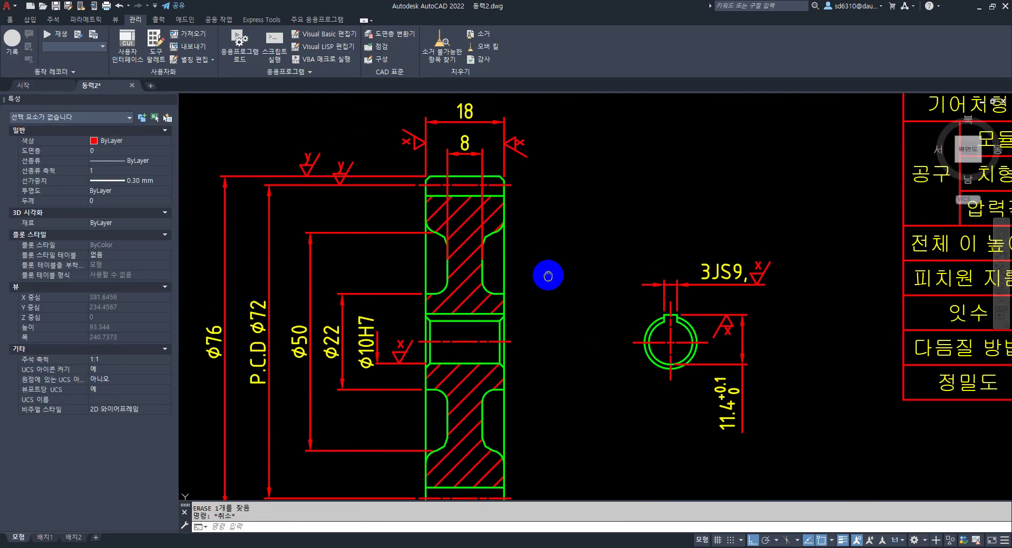
type("co")
key("space")
middle_click_drag(581, 196, 580, 357)
middle_click_drag(605, 274, 604, 314)
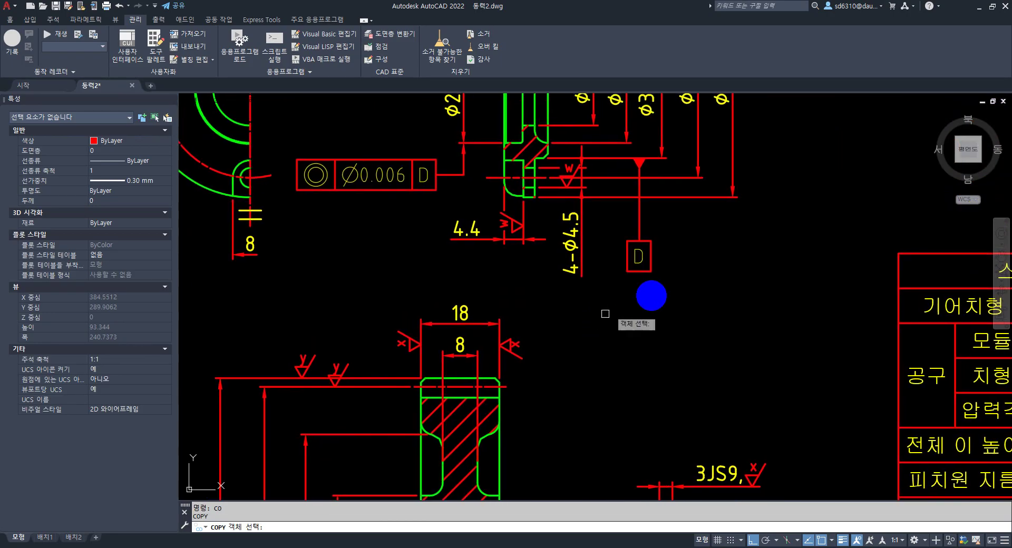
left_click(677, 287)
left_click(623, 215)
key("space")
scroll(633, 164, "up", 5)
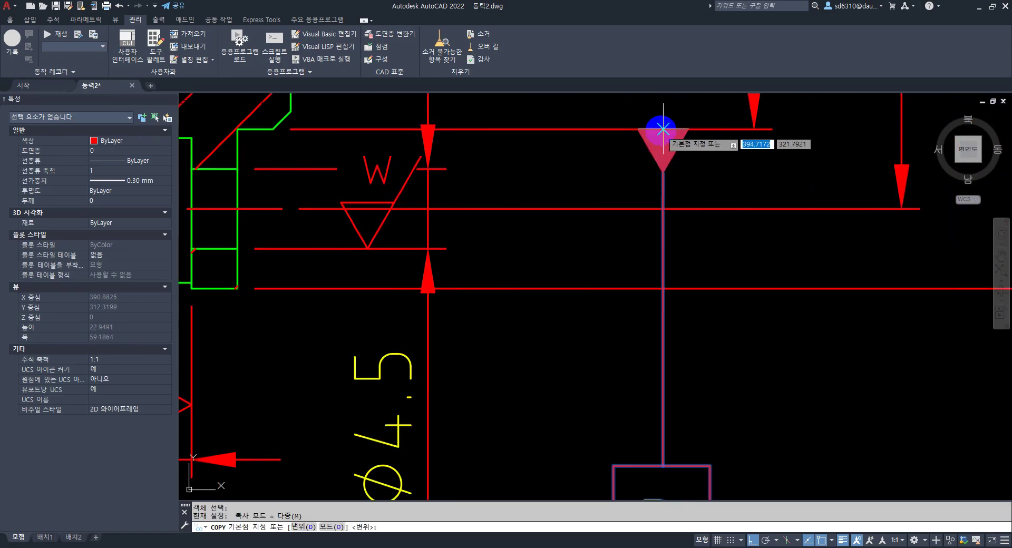
left_click(662, 129)
scroll(603, 311, "down", 6)
middle_click_drag(593, 344, 786, 137)
middle_click_drag(643, 345, 712, 216)
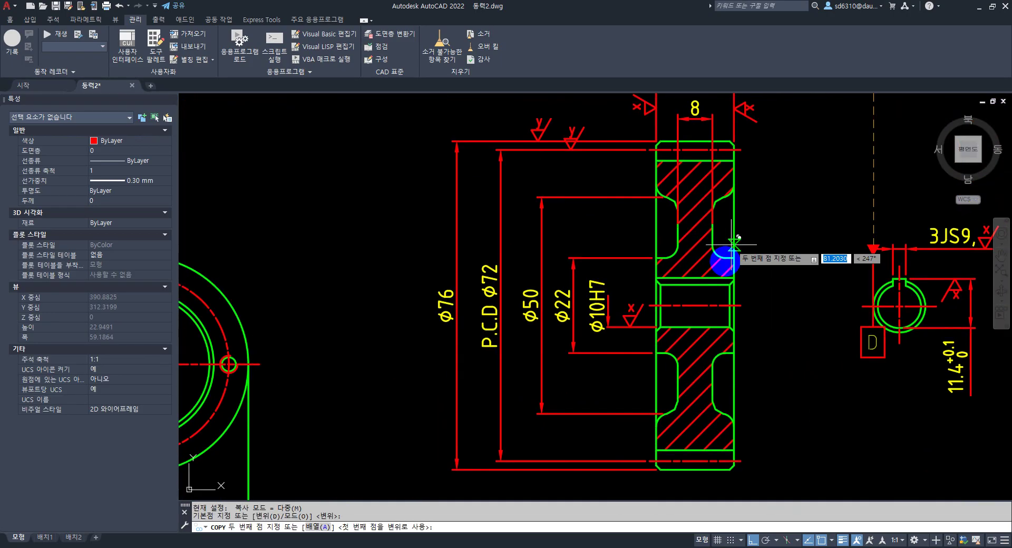
scroll(679, 378, "up", 2)
scroll(577, 341, "up", 2)
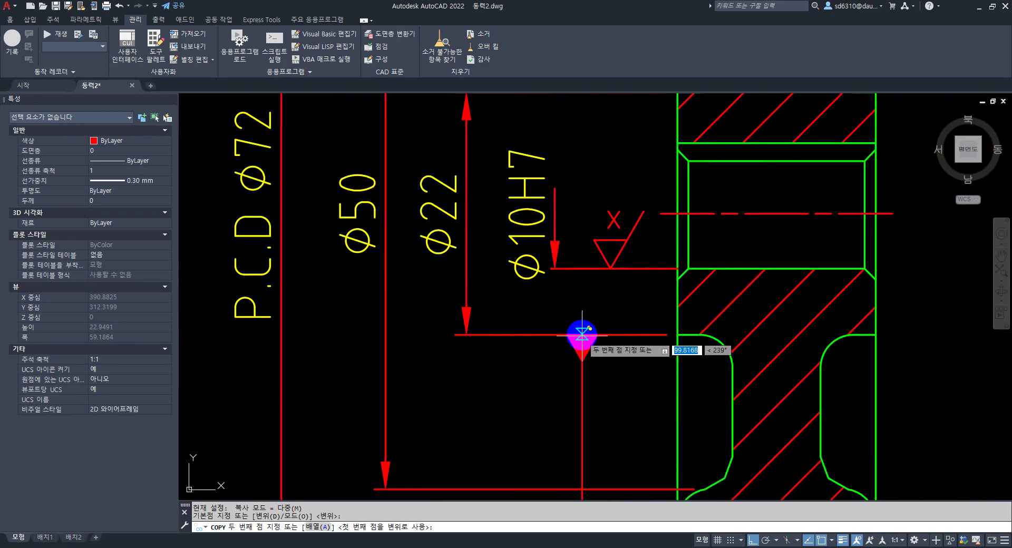
left_click(582, 269)
key("space")
key("Escape")
Stretch the copied datum symbol's letter box straight up to shorten its stem below the gear's Ø10H7 dimension.
middle_click_drag(600, 397, 595, 298)
middle_click_drag(619, 367, 614, 338)
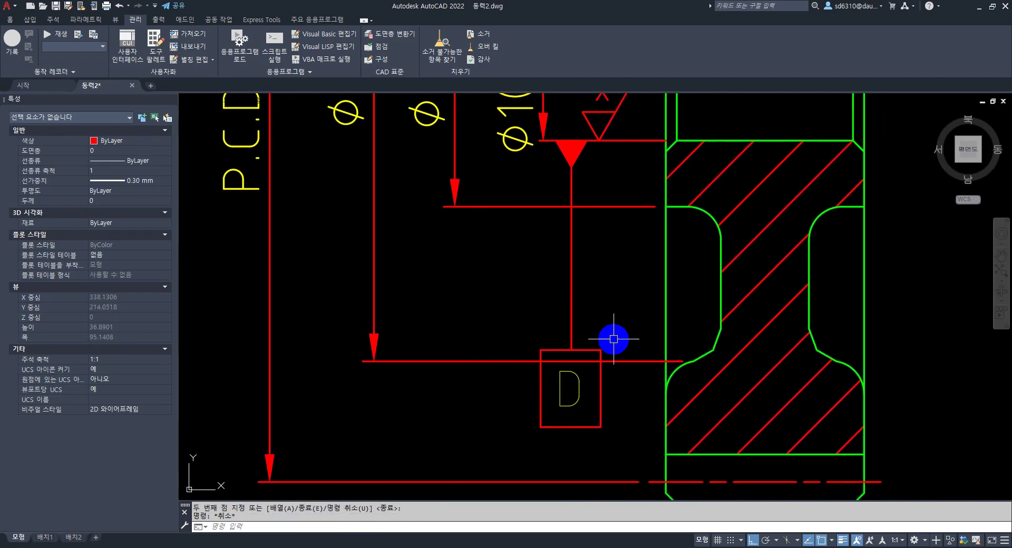
type("s")
key("space")
left_click(609, 433)
left_click(527, 329)
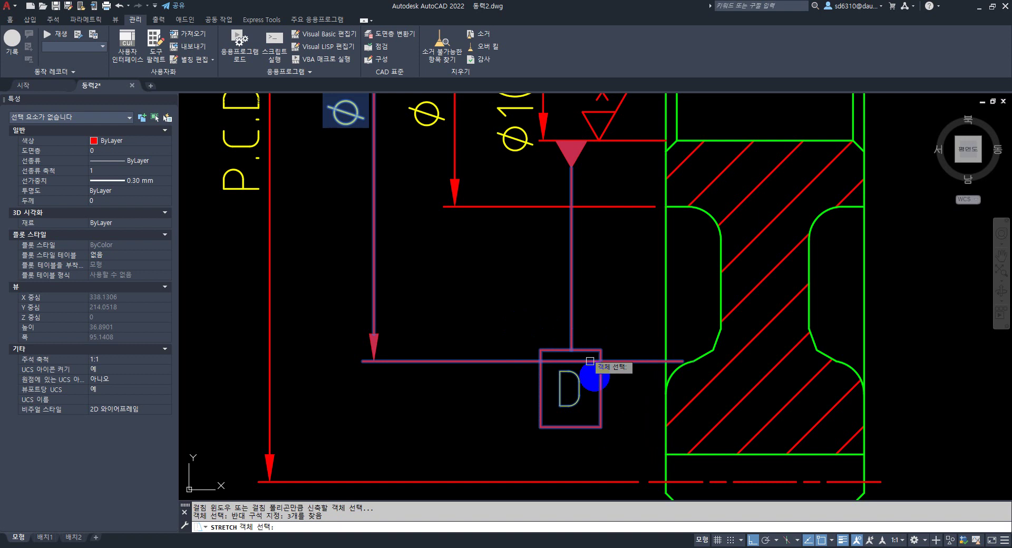
key("space")
left_click(506, 413)
left_click(506, 312)
key("space")
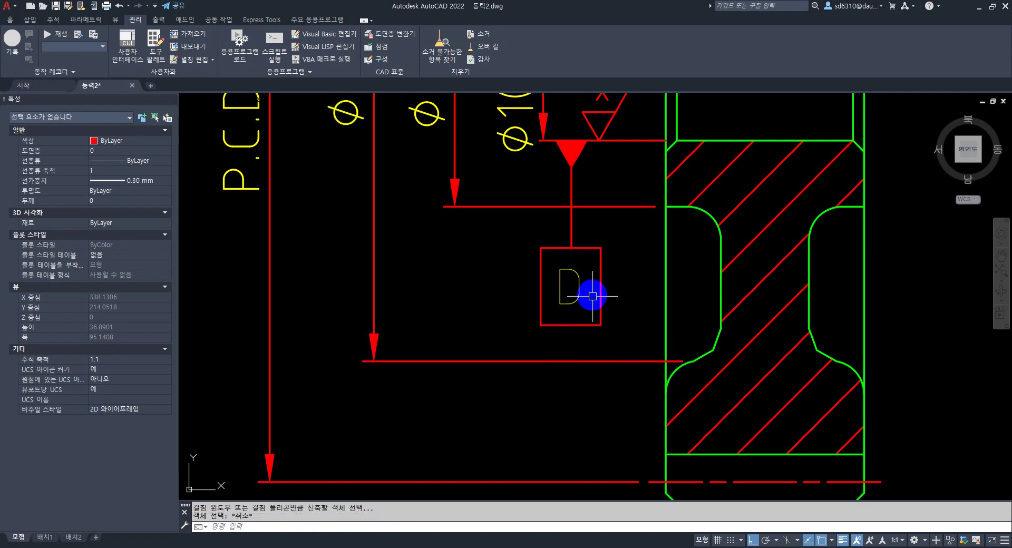
key("Escape")
Change the datum letter below the gear's Ø10H7 dimension to E.
double_click(580, 292)
left_click(559, 251)
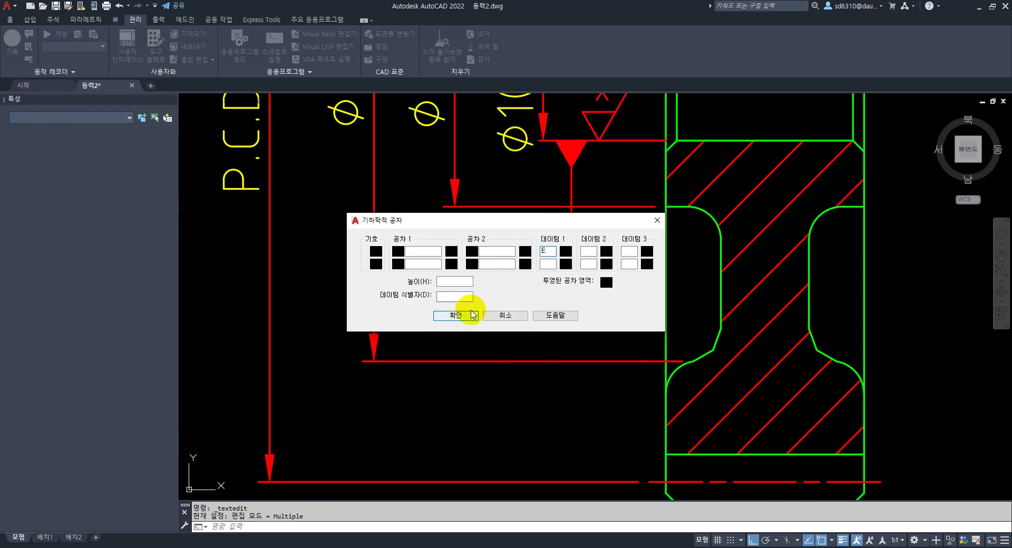
left_click(456, 315)
key("Escape")
key("Escape")
Start a geometric tolerance frame for the gear with the circular runout symbol and primary datum E.
scroll(576, 287, "down", 5)
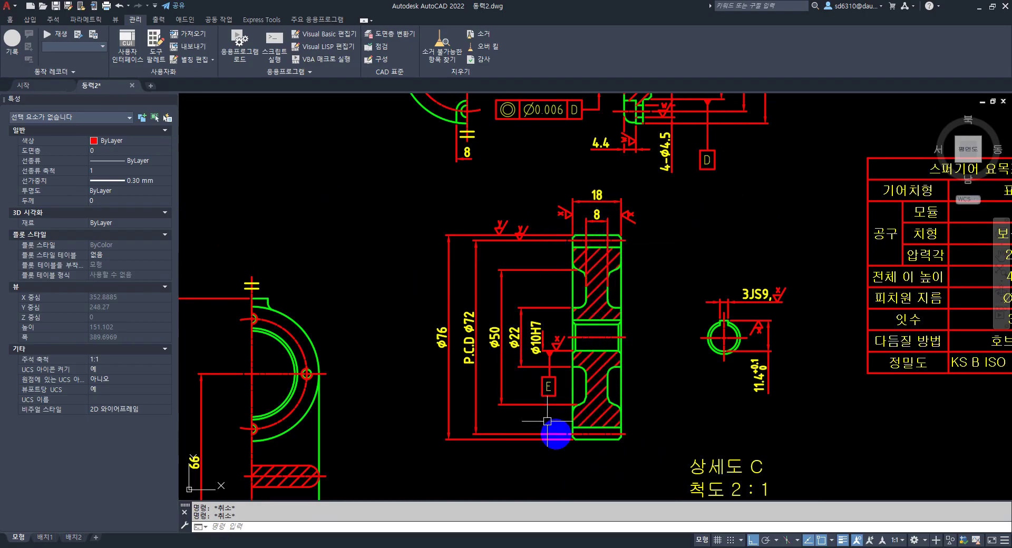
middle_click_drag(580, 343, 591, 365)
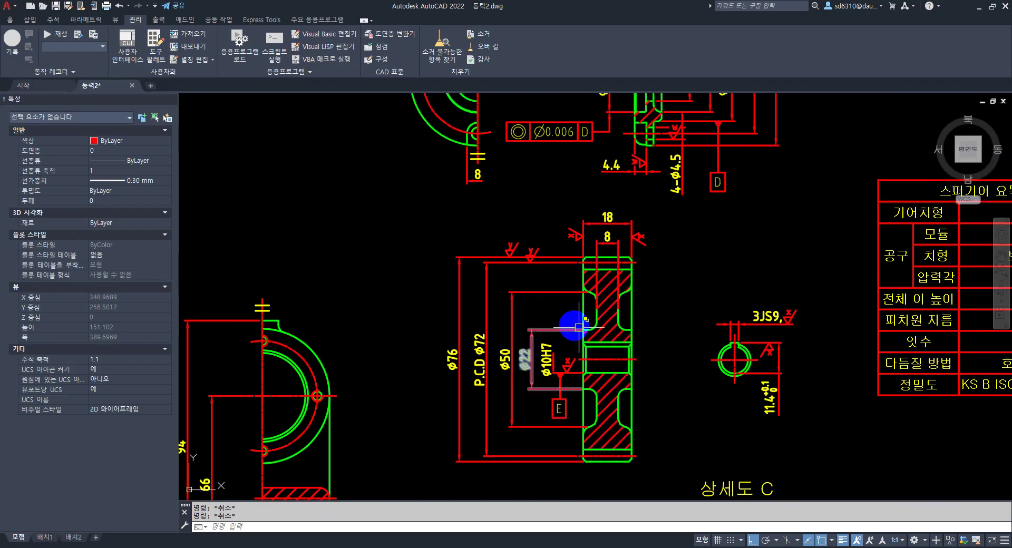
middle_click_drag(673, 284, 680, 269)
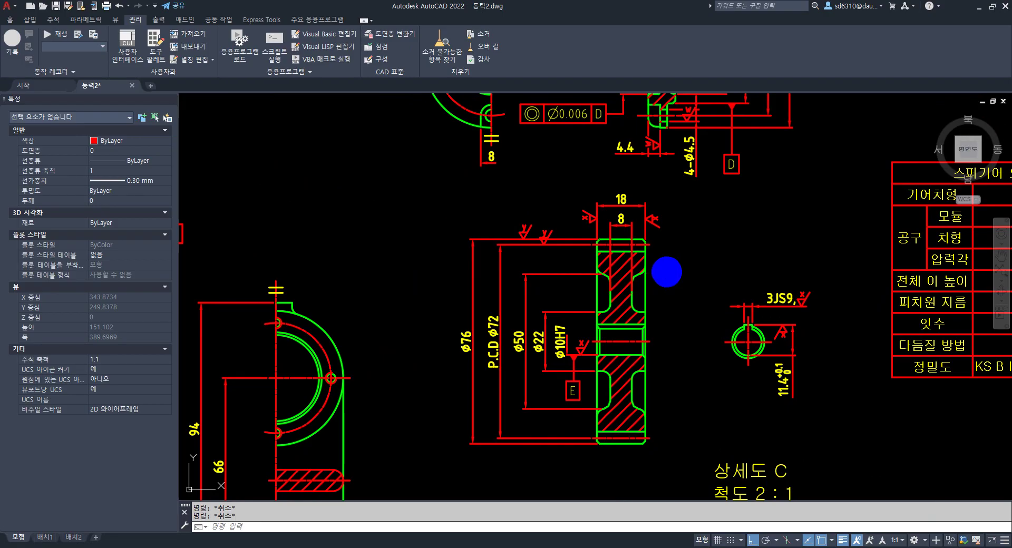
type("55")
key("Return")
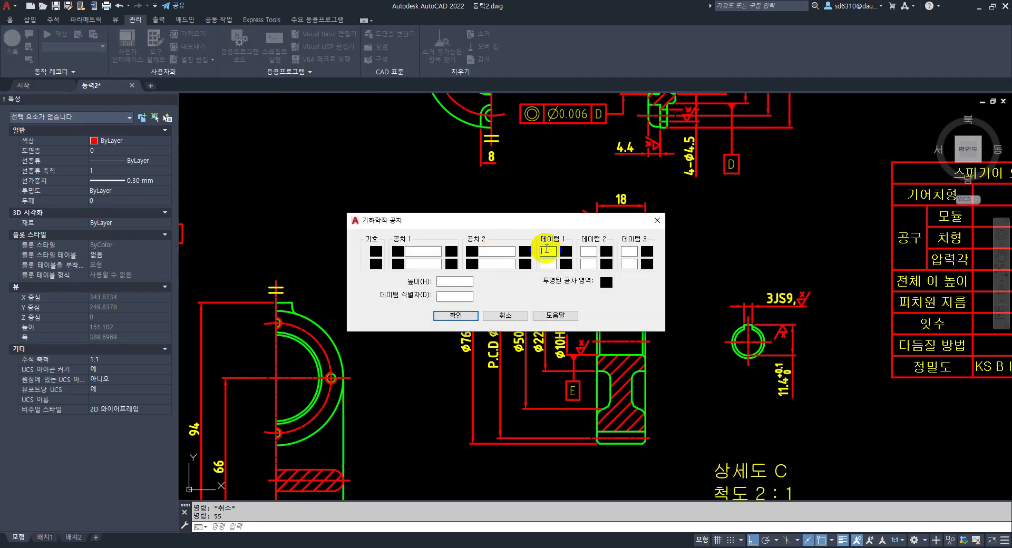
key("BackSpace")
type("E")
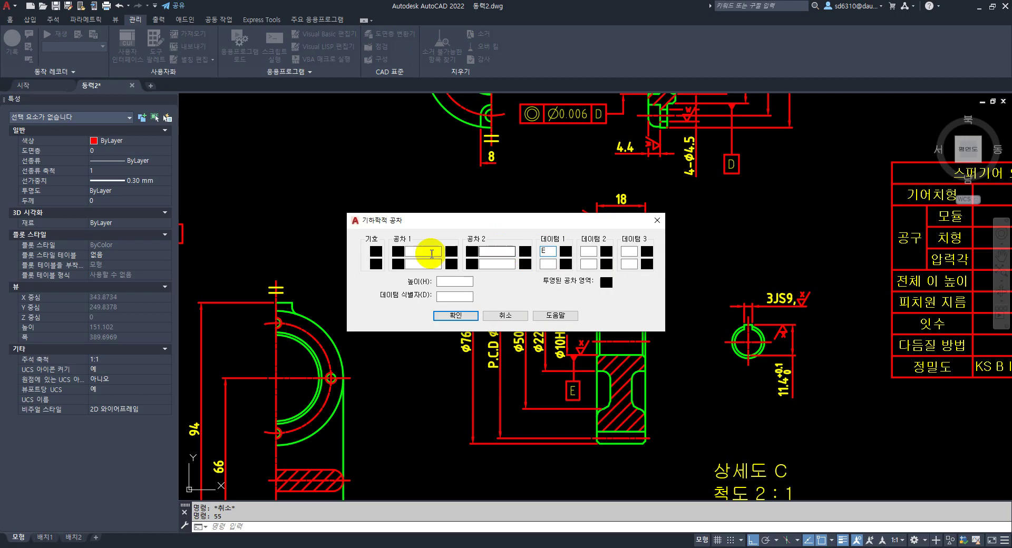
left_click(374, 252)
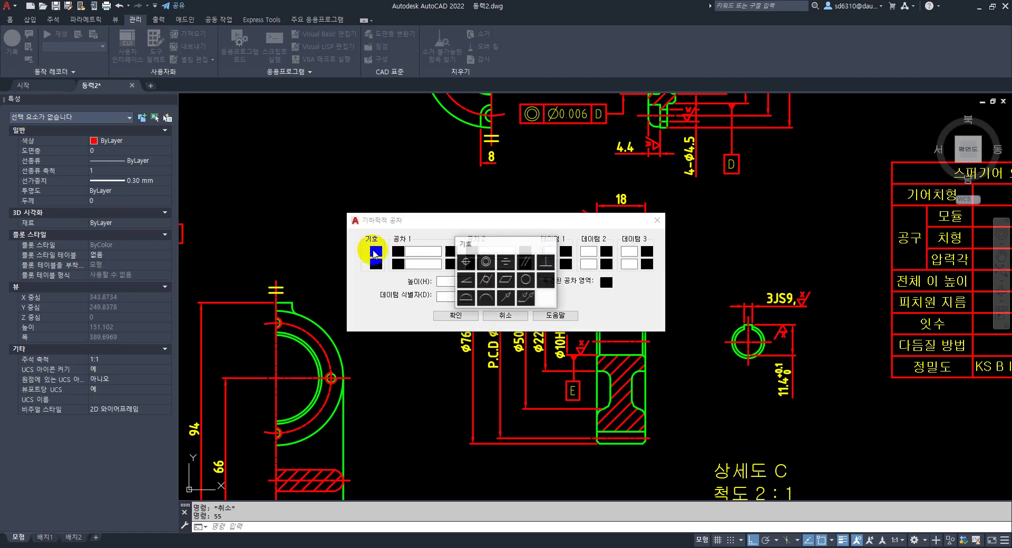
left_click(498, 301)
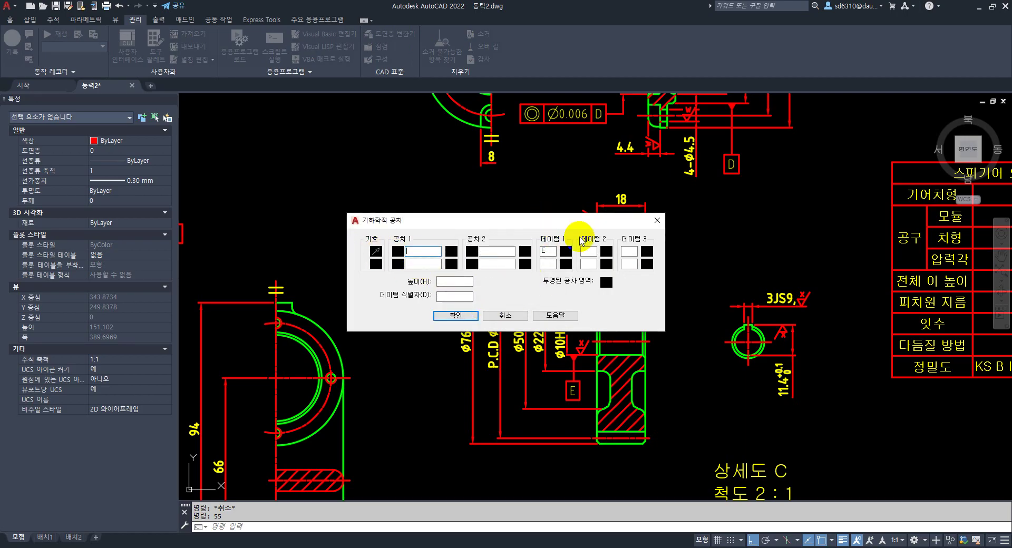
Consult the PDF's IT tolerance table, set the gear runout frame's first tolerance to 0.013, and place the frame above and left of the gear.
left_click_drag(548, 223, 795, 292)
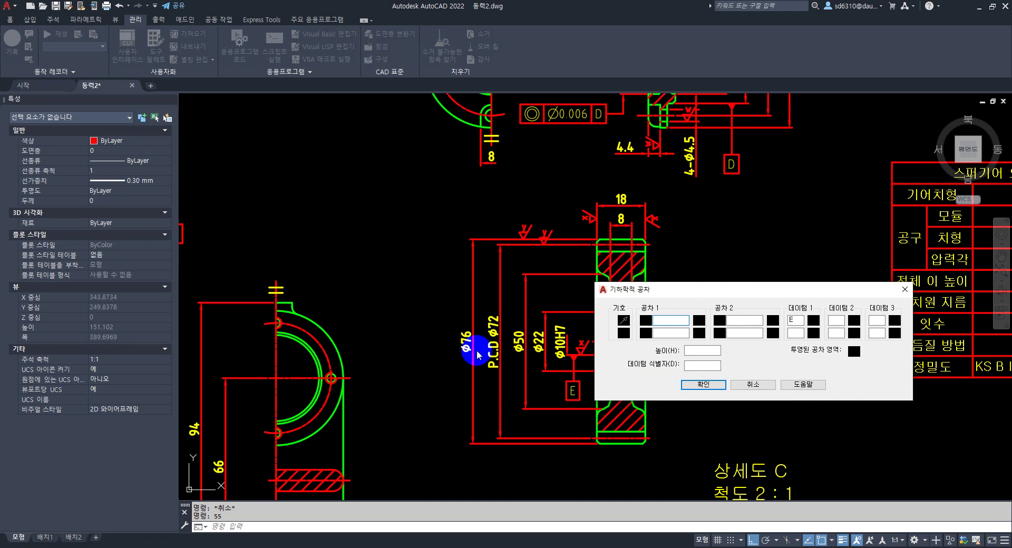
key("alt+Tab")
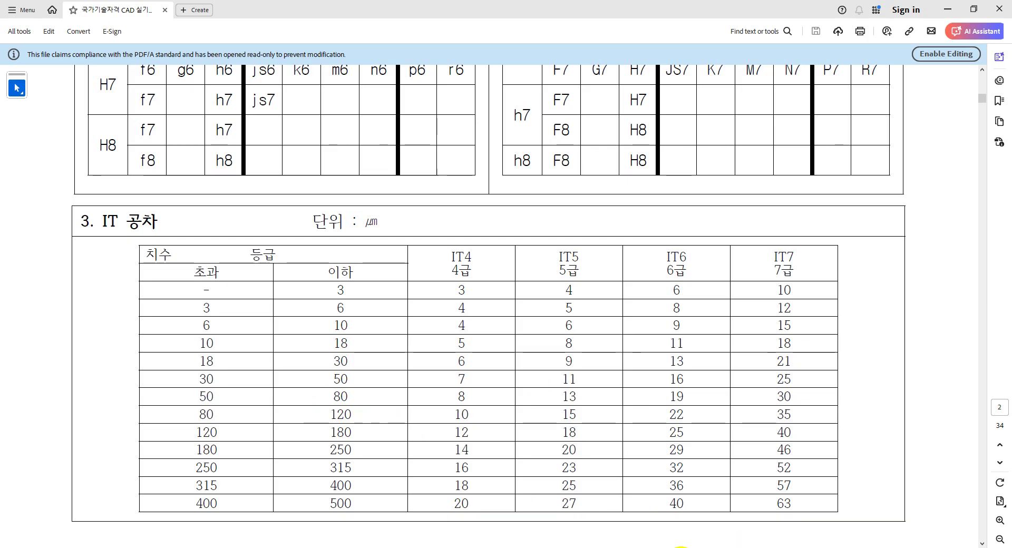
left_click(663, 547)
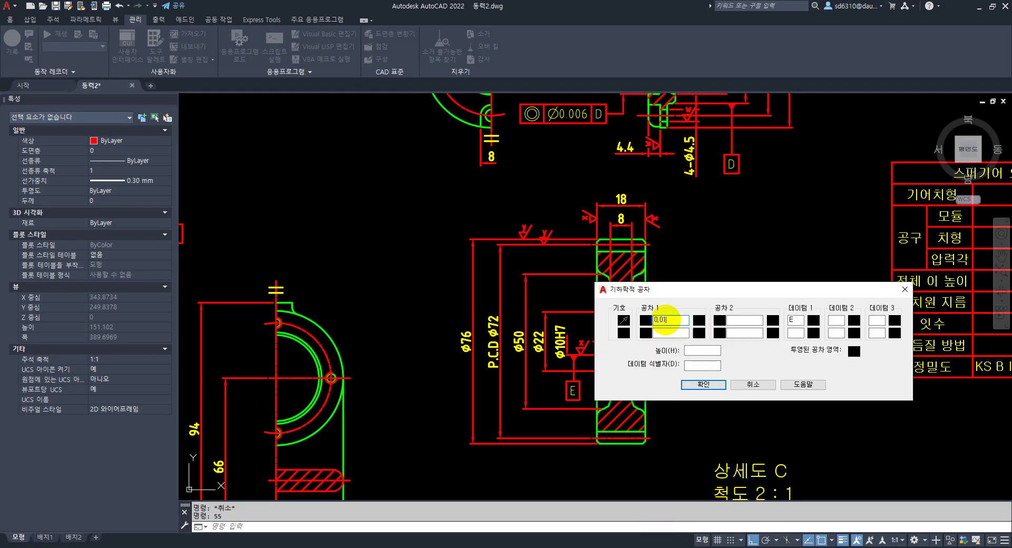
left_click(704, 384)
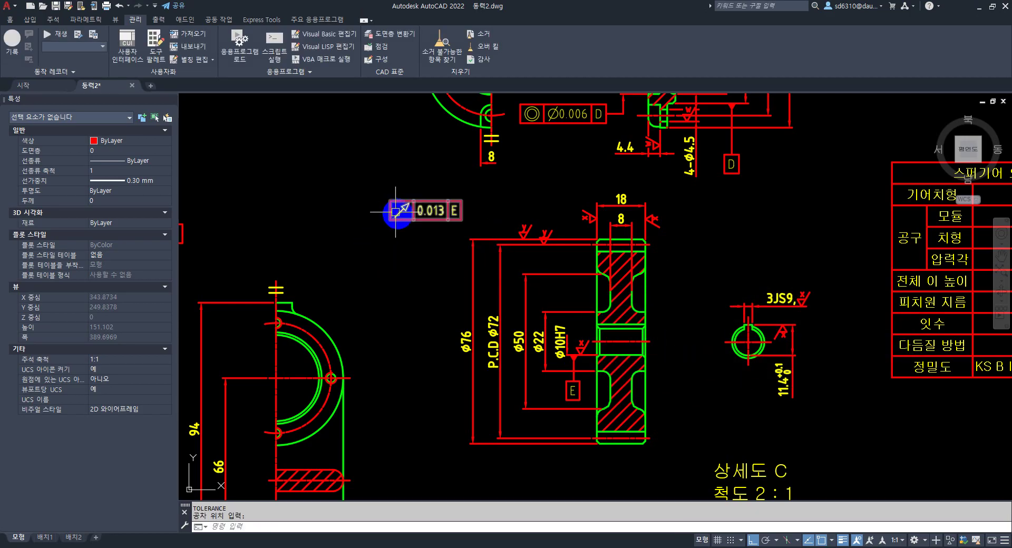
left_click(395, 210)
key("Escape")
key("Escape")
Draw a bent leader from the gear's upper Ø76 extension line straight up, with a horizontal end about 3 mm long toward the runout frame.
scroll(468, 219, "up", 3)
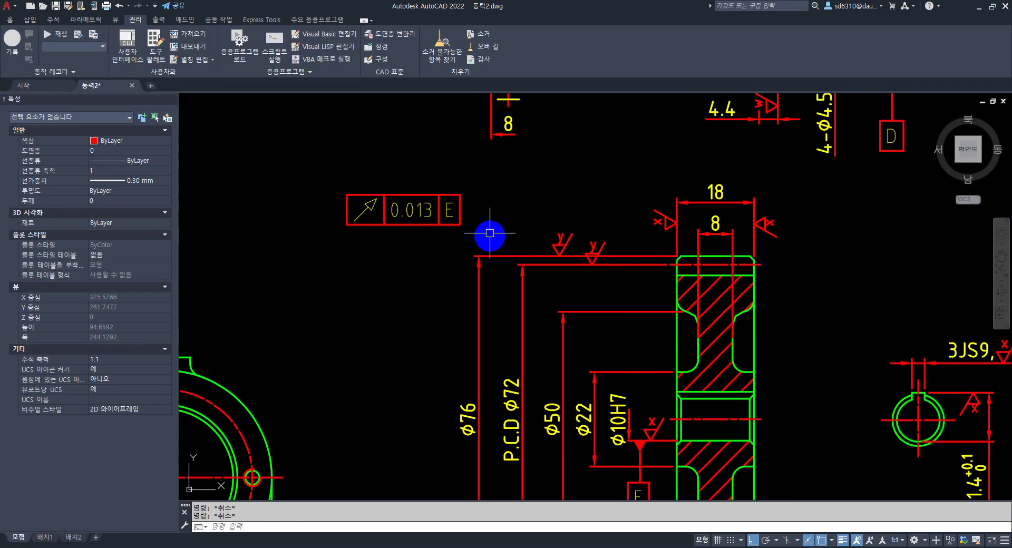
type("le")
key("Return")
scroll(488, 261, "up", 2)
left_click(475, 235)
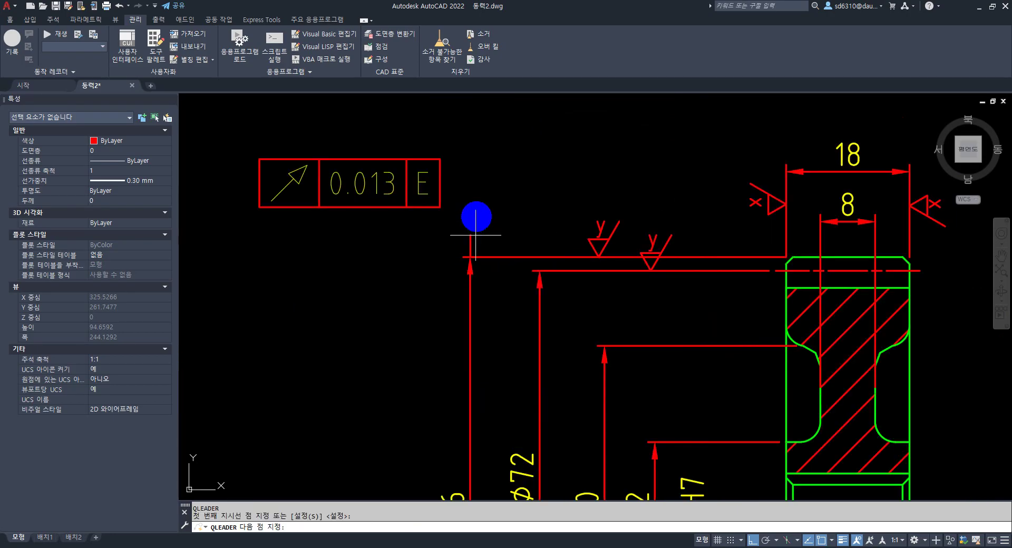
left_click(475, 177)
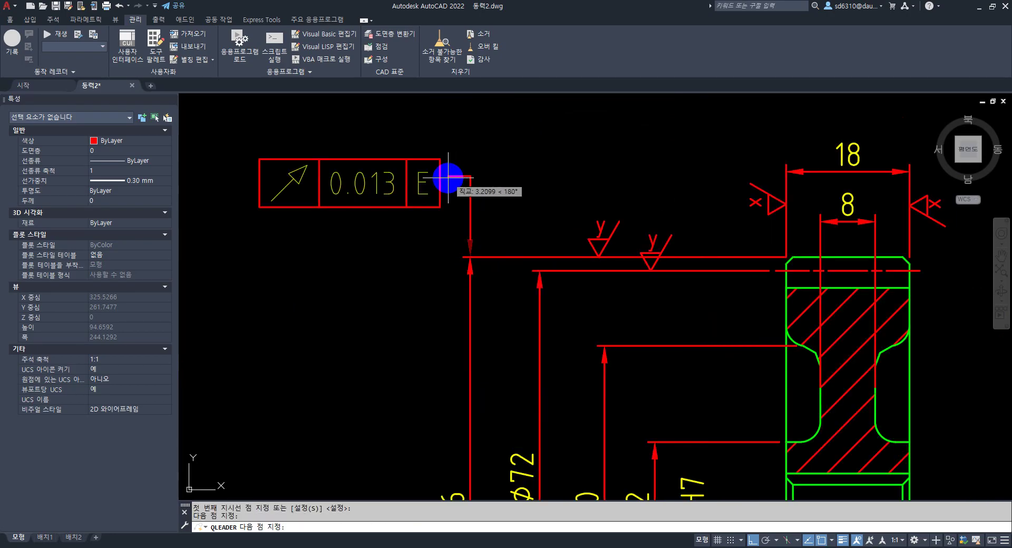
left_click(448, 178)
key("Return")
key("Escape")
Move the 0.013 runout frame by the midpoint of its right edge onto the free end of the Ø76 leader.
left_click(408, 206)
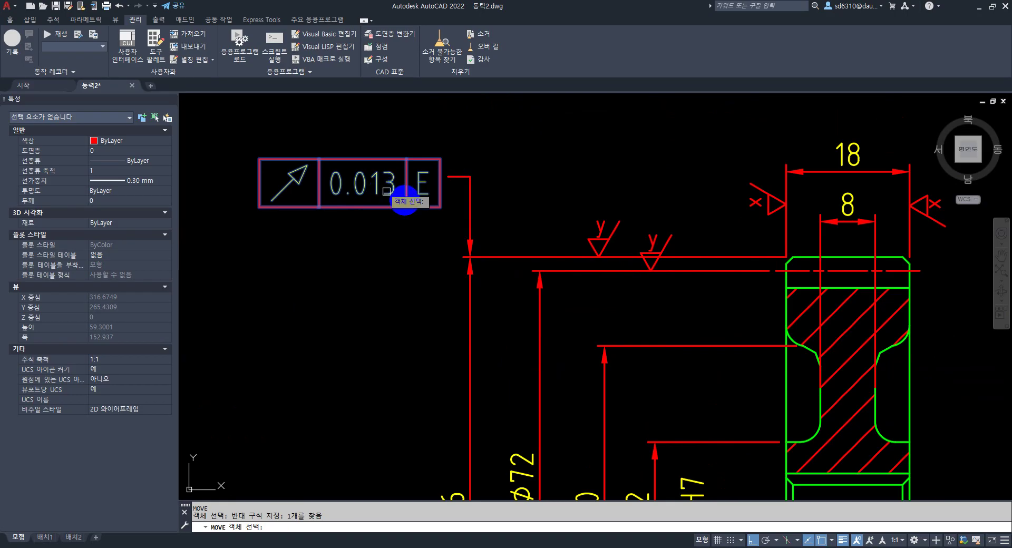
key("Return")
left_click(440, 181)
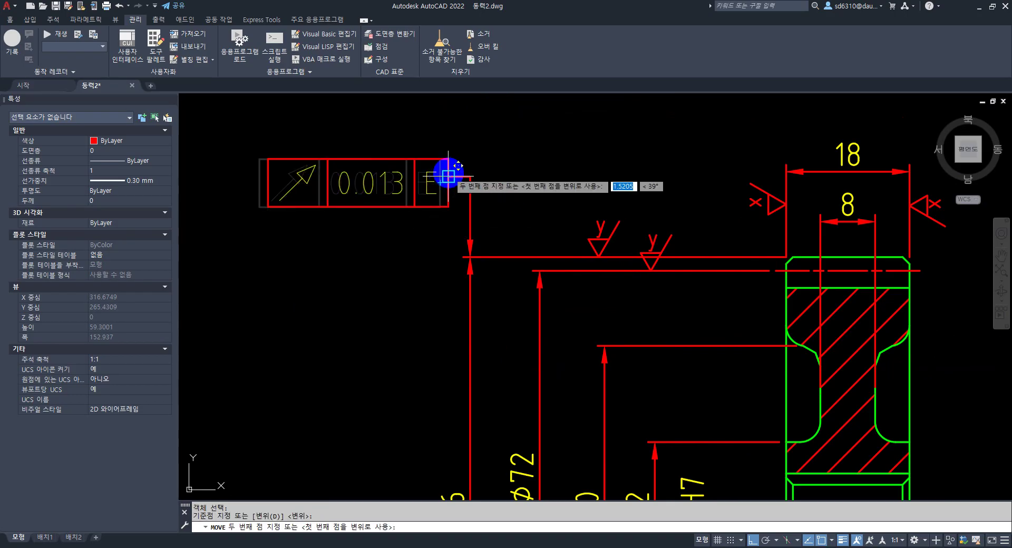
key("Escape")
scroll(524, 203, "down", 4)
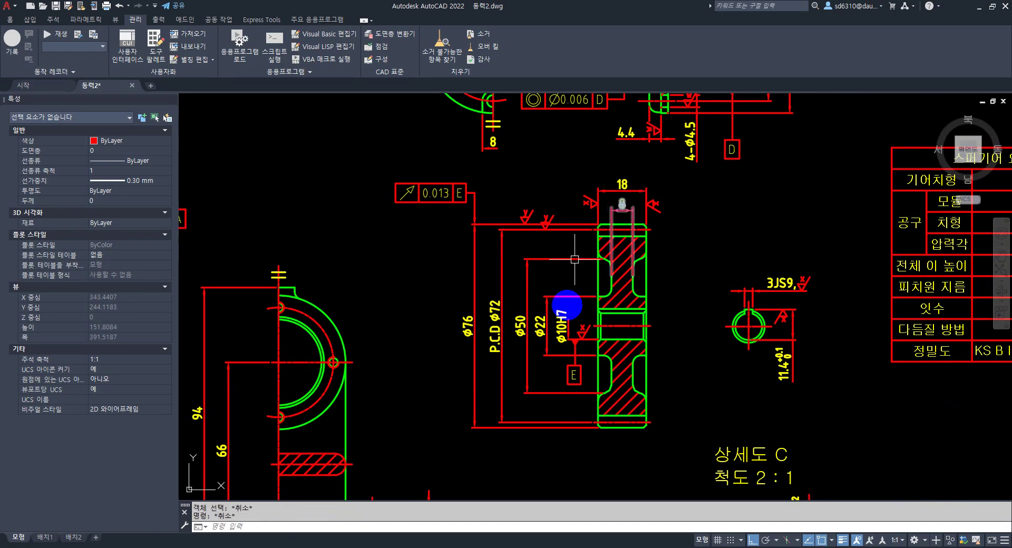
Draw a horizontal leader pointing at the right extension line of the gear's 18 width dimension.
middle_click_drag(683, 268, 690, 300)
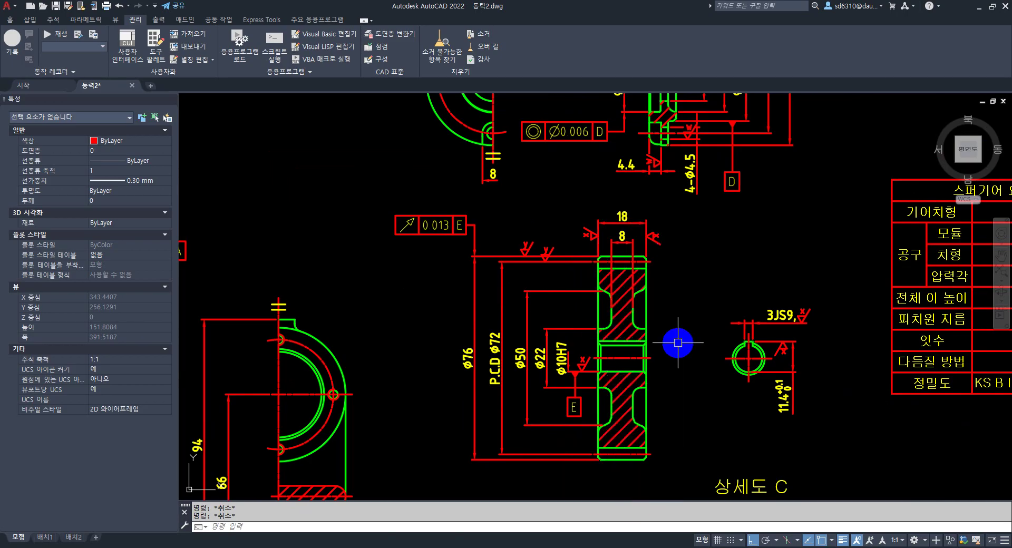
scroll(591, 221, "up", 2)
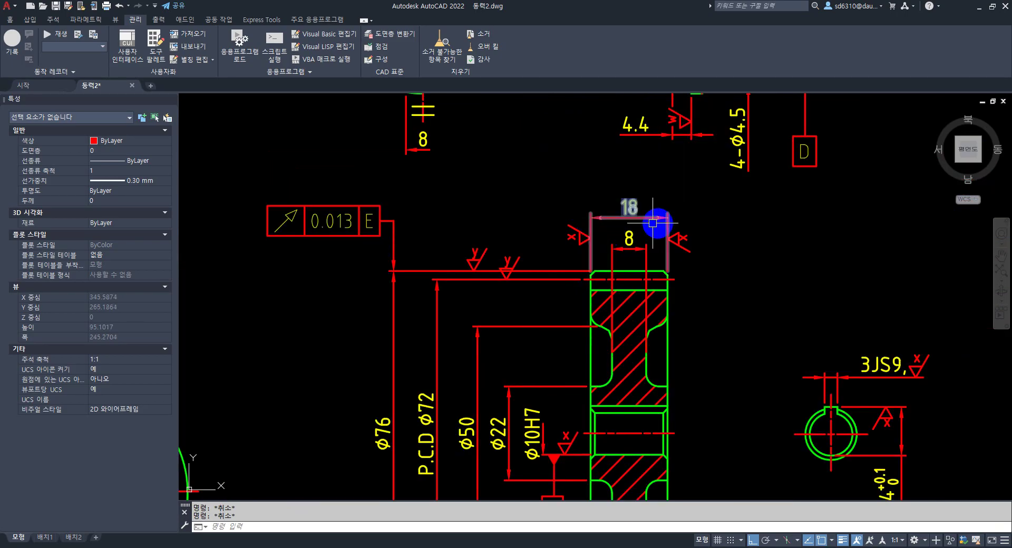
scroll(603, 221, "up", 4)
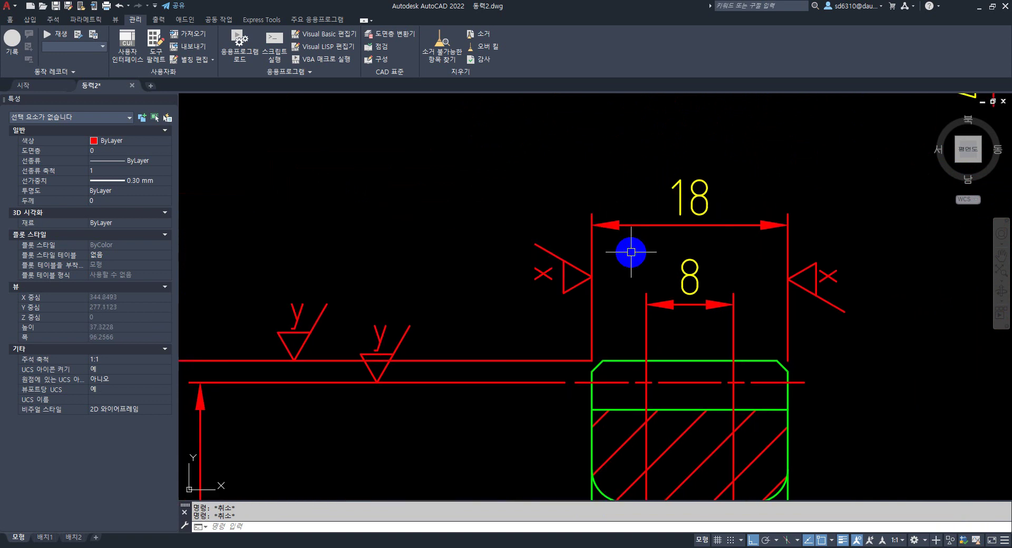
scroll(631, 252, "down", 2)
type("le")
key("Return")
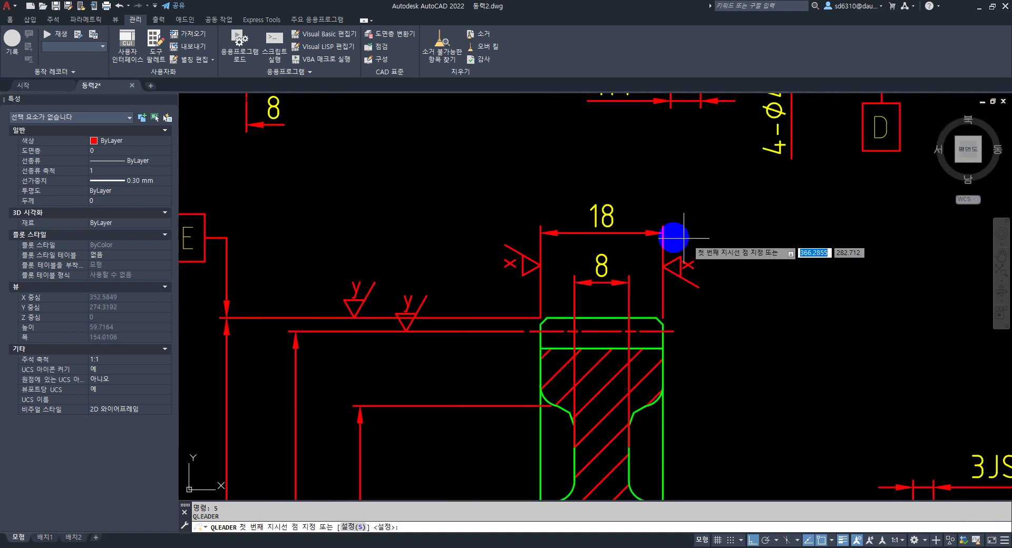
left_click(663, 232)
key("Escape")
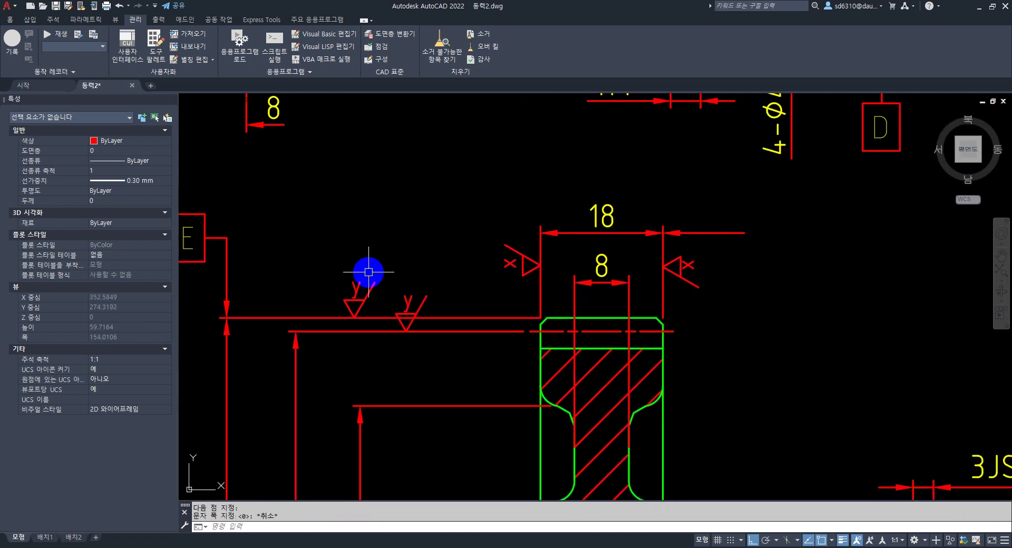
Copy the gear's 0.013 E runout frame to the right of the 18 width dimension.
scroll(420, 278, "down", 4)
type("co")
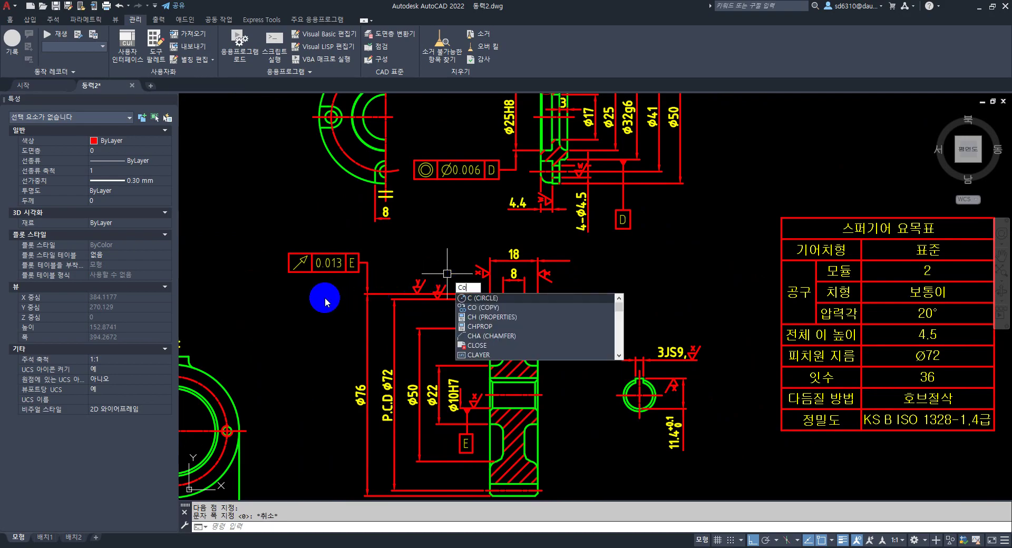
key("Return")
left_click(296, 262)
key("Return")
left_click(301, 295)
left_click(613, 308)
key("Escape")
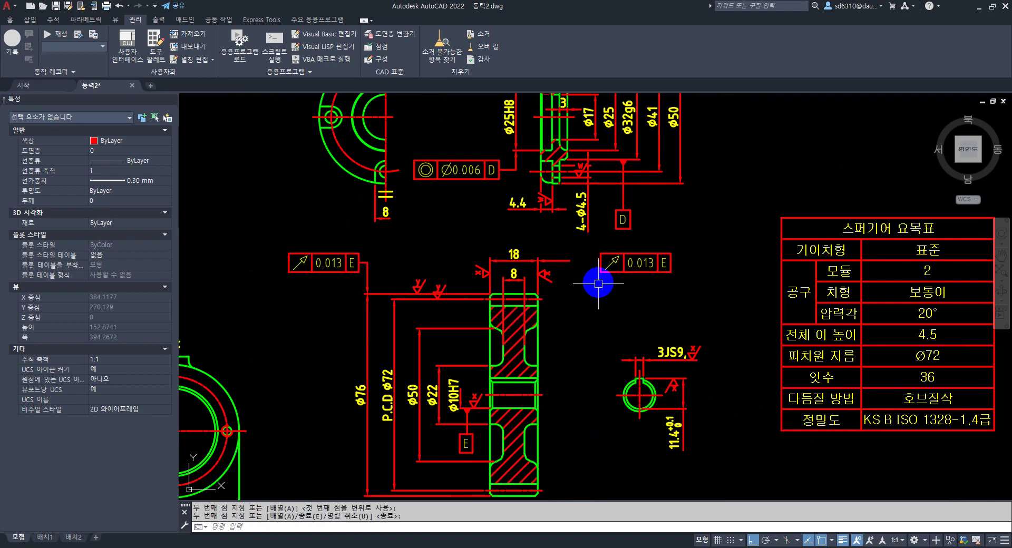
Shift the copied runout frame by the midpoint of its left edge onto the end of the horizontal leader.
left_click(601, 263)
scroll(601, 263, "up", 4)
left_click(600, 253)
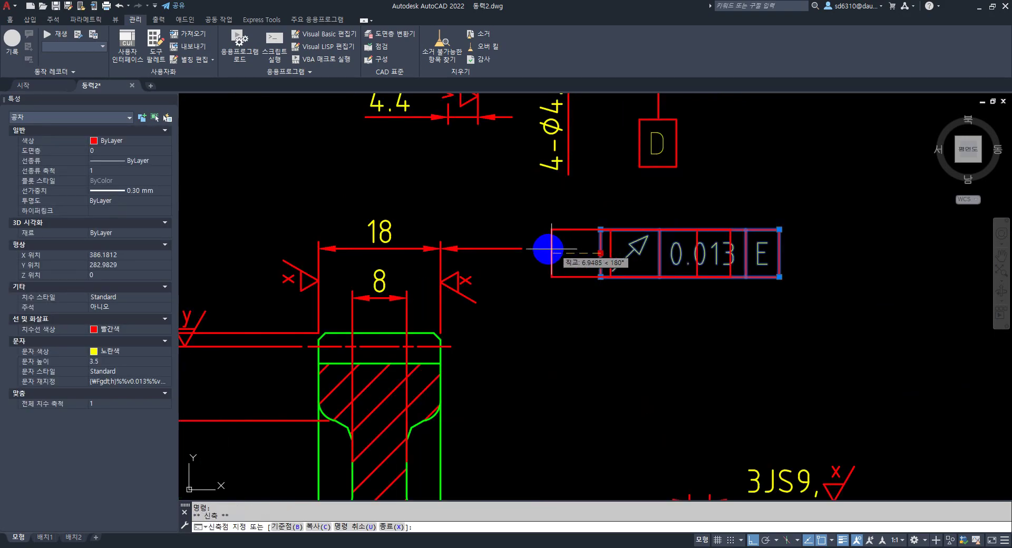
key("Escape")
key("Escape")
scroll(569, 311, "down", 2)
scroll(584, 328, "down", 5)
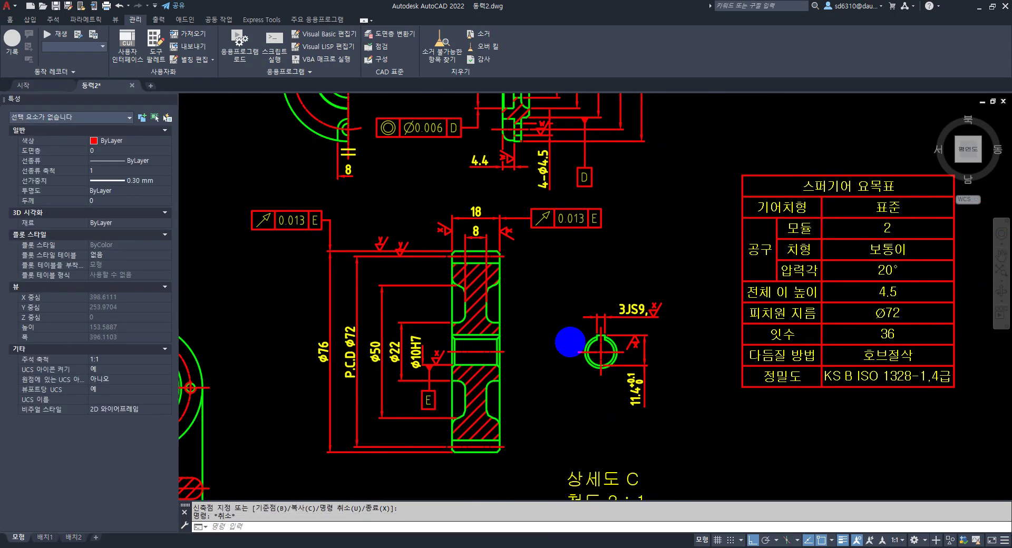
Copy the gear's datum E symbol from its triangle's top midpoint onto the lower extension line of the V-belt pulley's Ø10H7 dimension.
scroll(549, 328, "up", 5)
key("Escape")
mouse_move(515, 354)
middle_mouse_down()
mouse_move(501, 343)
mouse_move(511, 312)
mouse_move(582, 291)
mouse_move(599, 307)
middle_mouse_up()
scroll(510, 312, "up", 3)
scroll(615, 358, "down", 4)
scroll(579, 248, "up", 1)
middle_click_drag(579, 248, 586, 263)
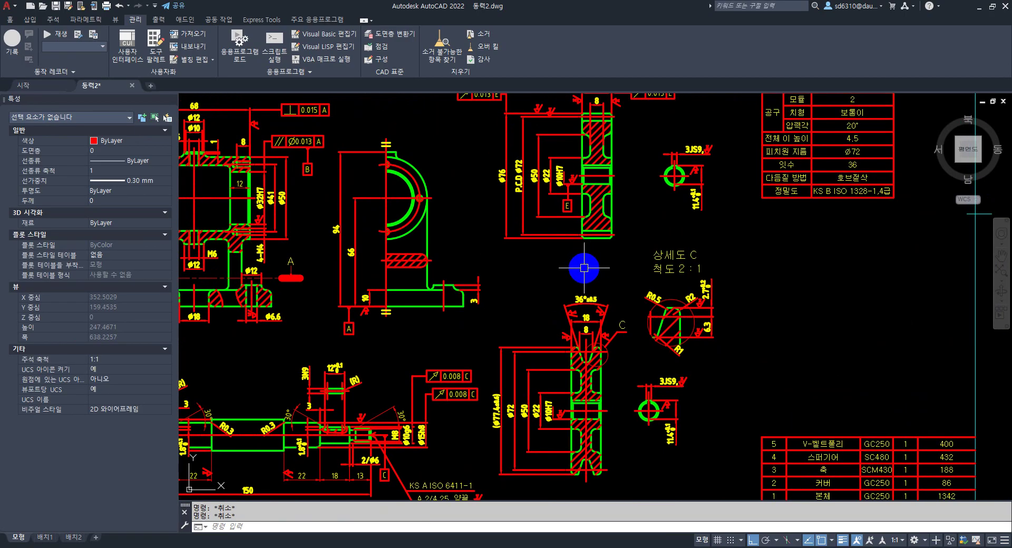
type("o")
key("Return")
scroll(582, 248, "up", 5)
left_click(601, 240)
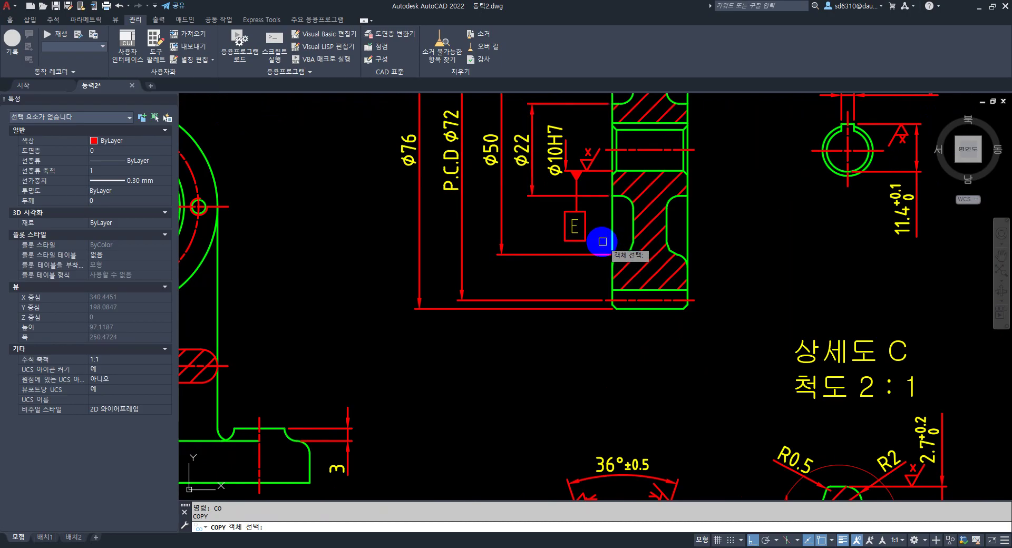
left_click(568, 209)
key("Return")
left_click(576, 172)
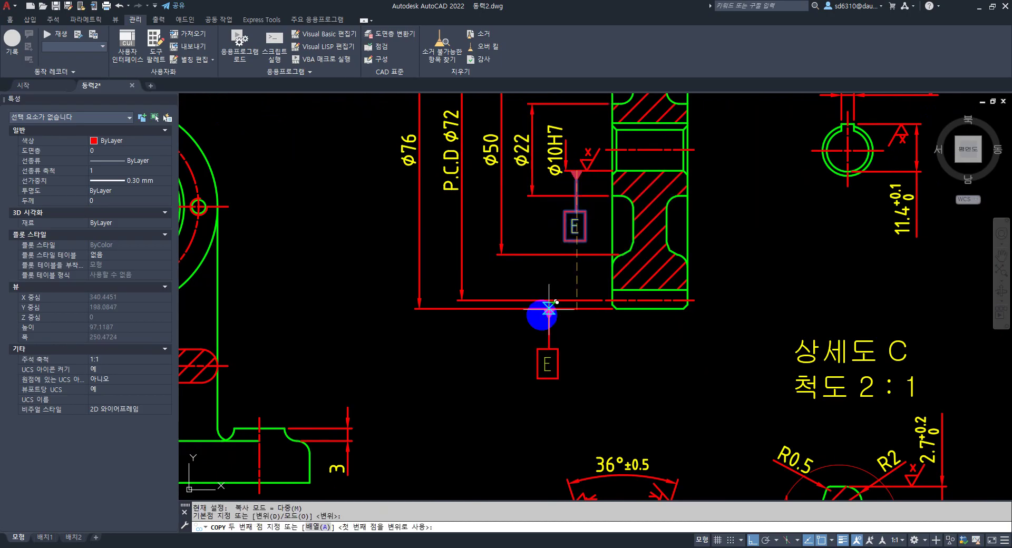
scroll(542, 317, "down", 4)
mouse_move(533, 359)
middle_mouse_down()
mouse_move(575, 214)
mouse_move(575, 161)
middle_mouse_up()
scroll(583, 323, "up", 8)
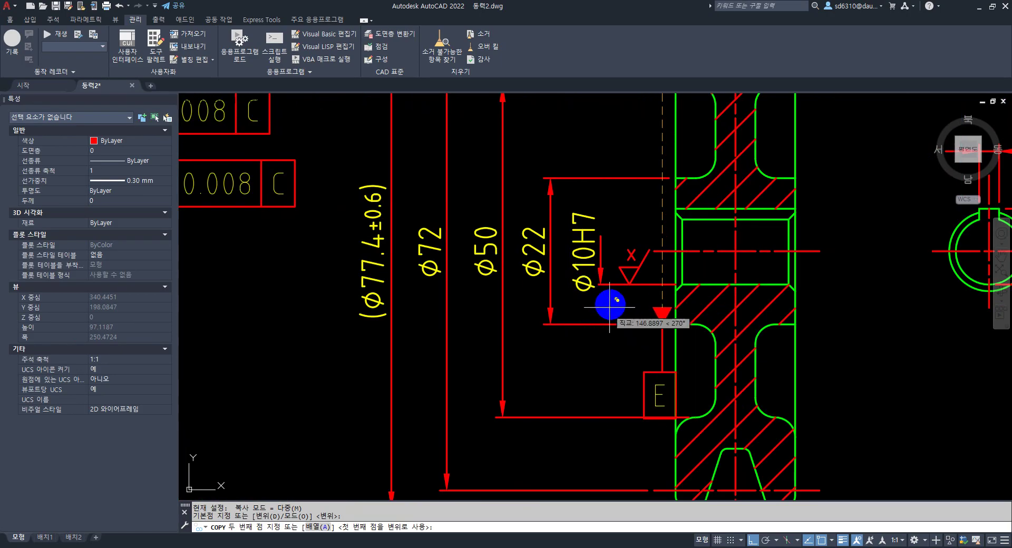
left_click(619, 285)
key("Escape")
key("Escape")
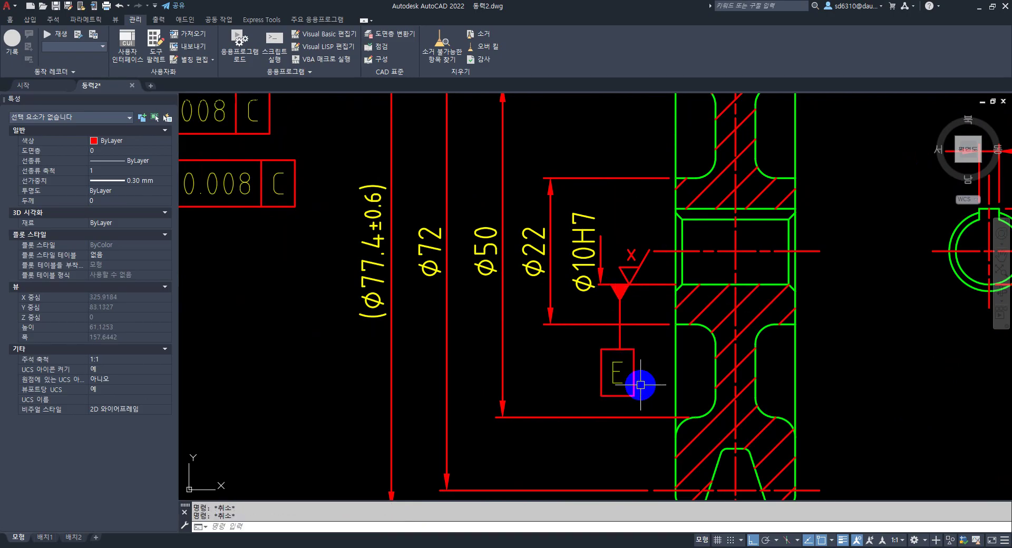
Change the datum letter below the pulley's Ø10H7 dimension to F.
middle_click_drag(640, 386, 625, 356)
left_click(612, 339)
left_click(605, 347)
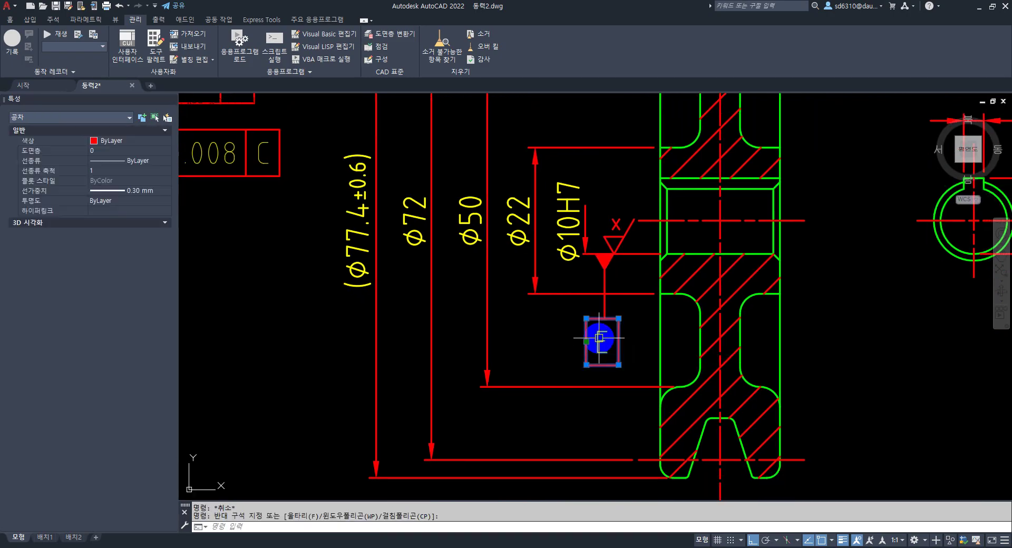
double_click(601, 345)
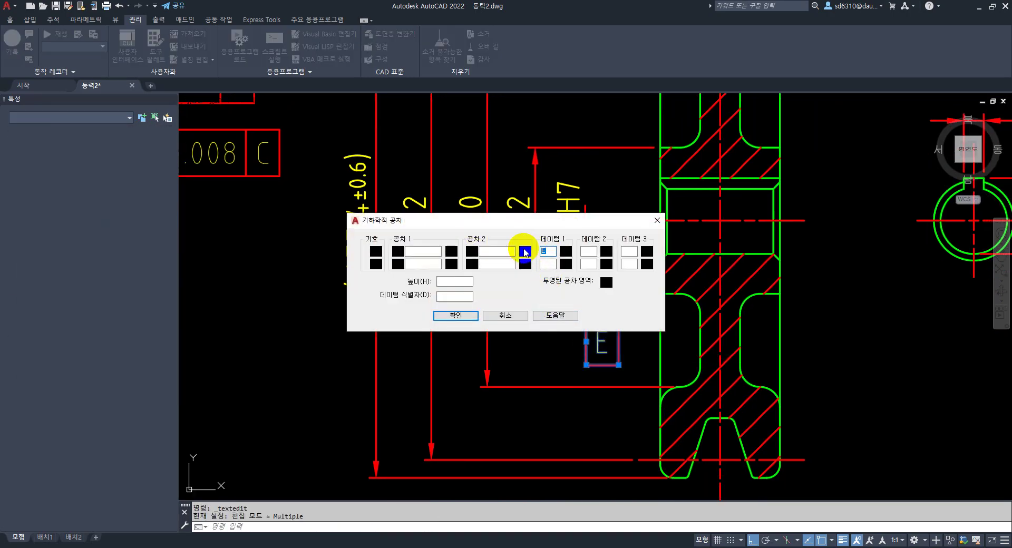
left_click(456, 315)
key("Escape")
key("Escape")
scroll(611, 322, "down", 5)
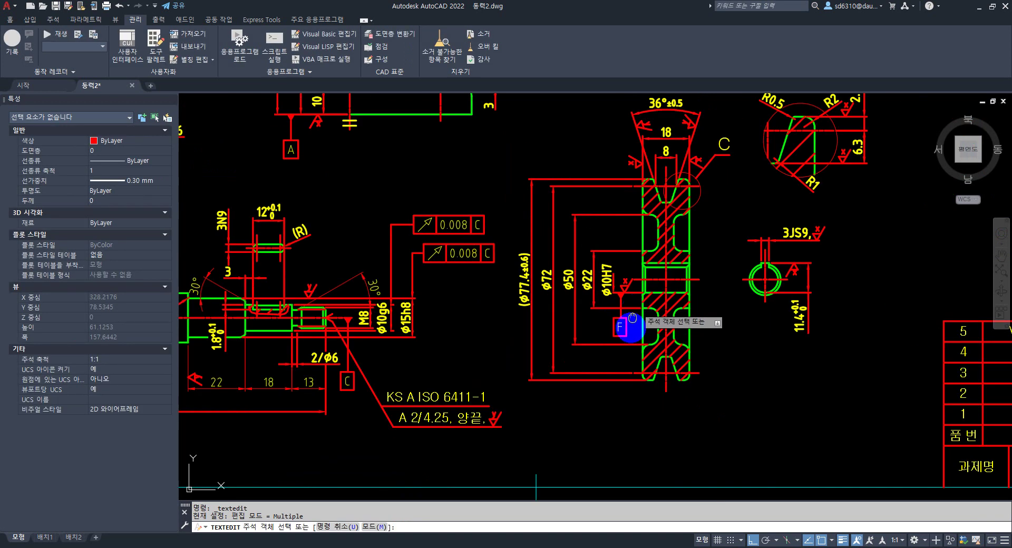
Draw a bent leader from the pulley's upper Ø77.4 extension line straight up, with a horizontal end about 3 mm long to the right.
scroll(549, 323, "up", 4)
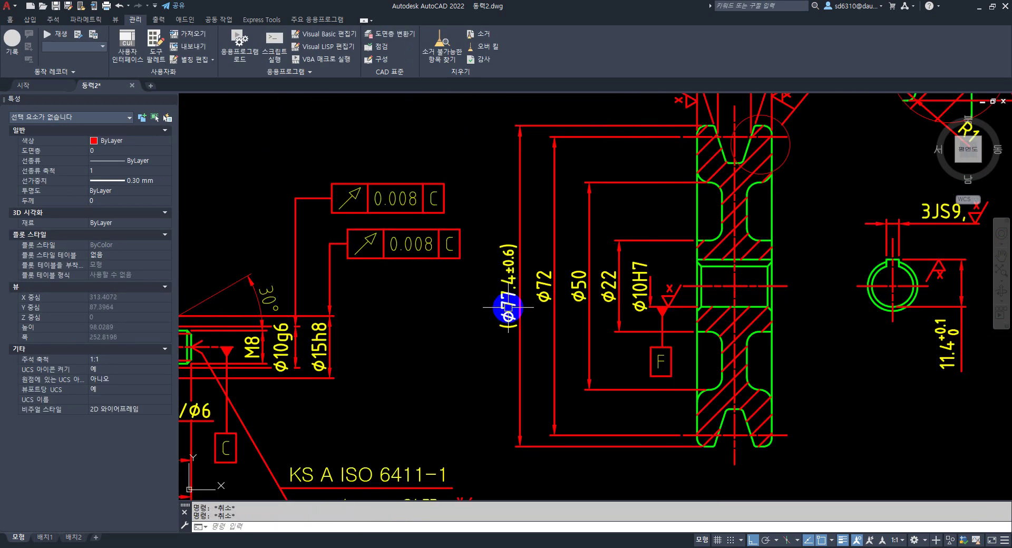
scroll(524, 312, "down", 2)
middle_click_drag(525, 312, 524, 371)
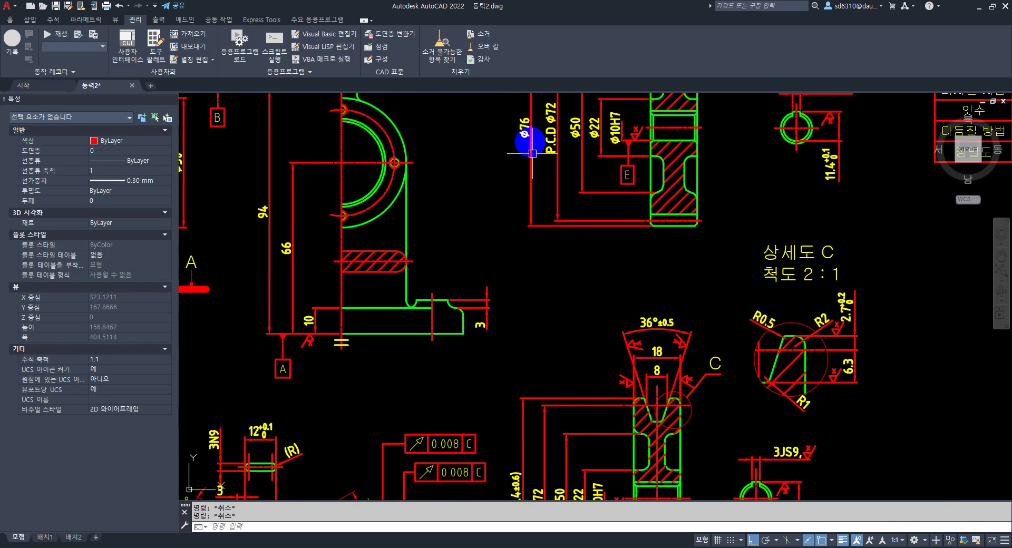
mouse_move(553, 338)
middle_mouse_down()
mouse_move(587, 300)
mouse_move(574, 305)
mouse_move(538, 447)
mouse_move(558, 298)
middle_mouse_up()
middle_click_drag(680, 393, 631, 386)
scroll(631, 386, "up", 2)
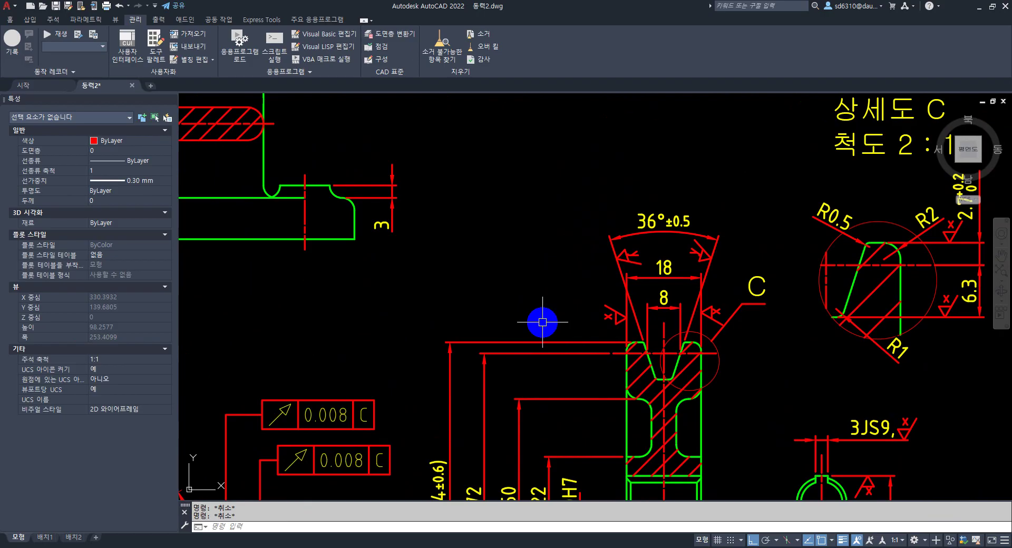
type("le")
key("Return")
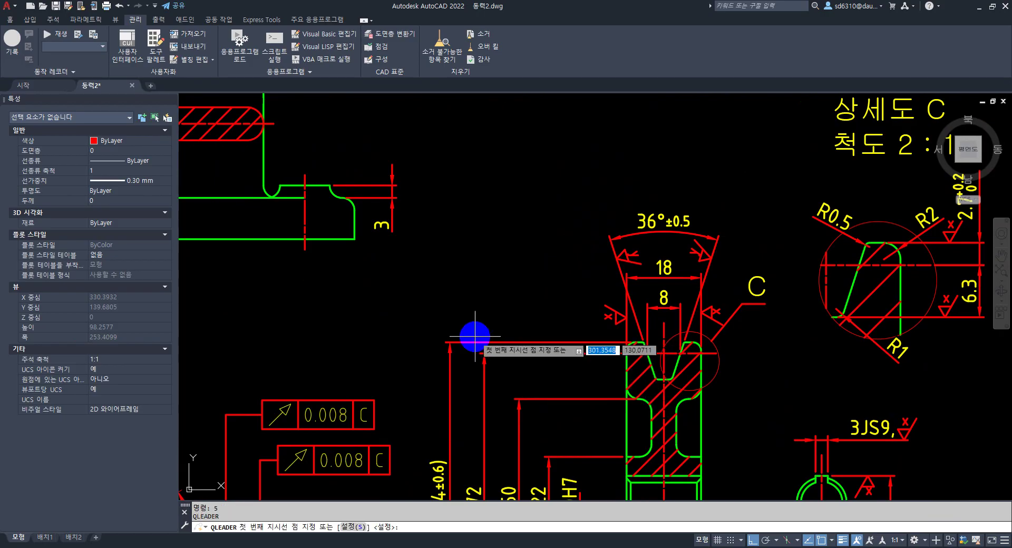
scroll(471, 337, "up", 3)
left_click(409, 350)
left_click(408, 213)
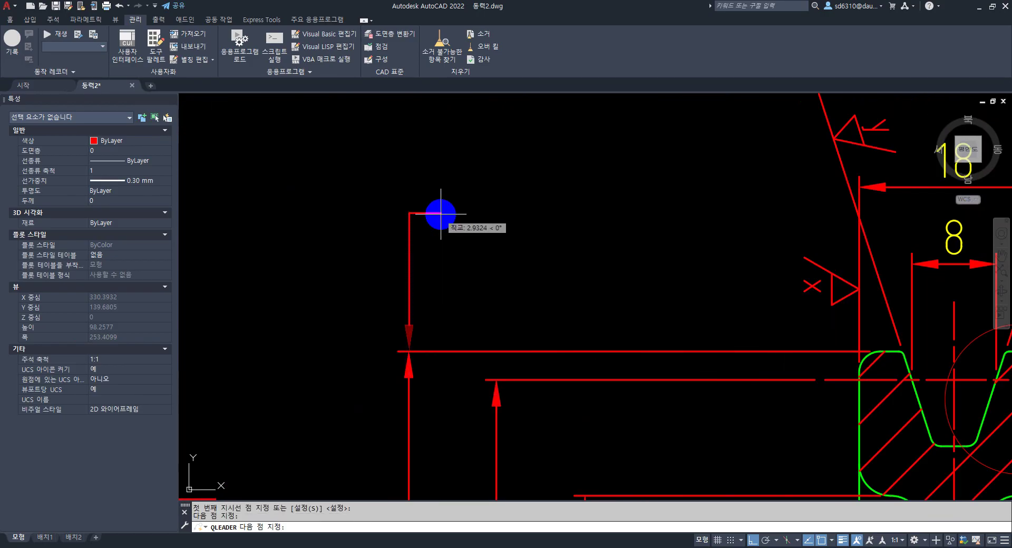
left_click(441, 213)
key("Return")
key("Escape")
Place a circular runout frame with tolerance 0.013 and datum F at the end of the leader above the pulley's Ø77.4 dimension.
type("55")
key("Return")
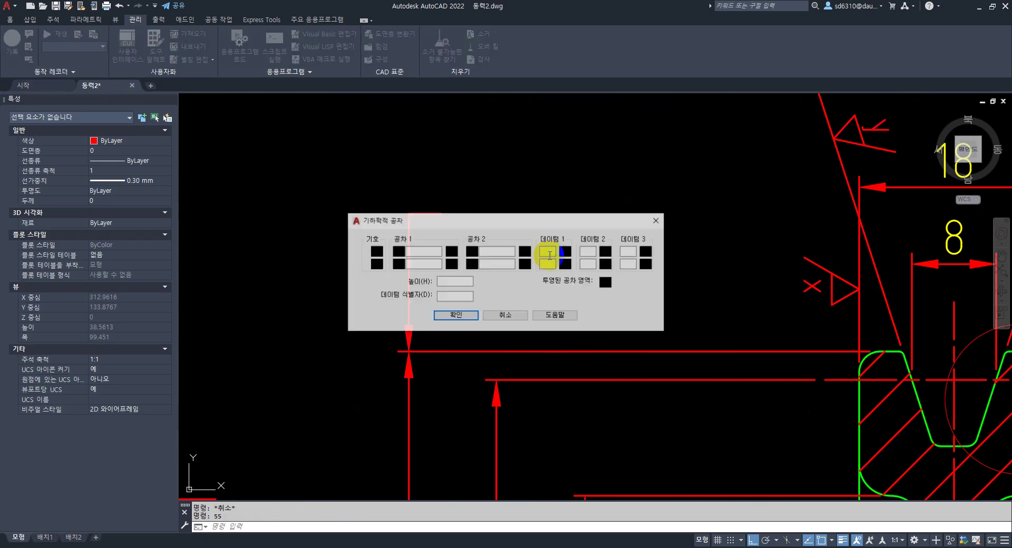
type("F")
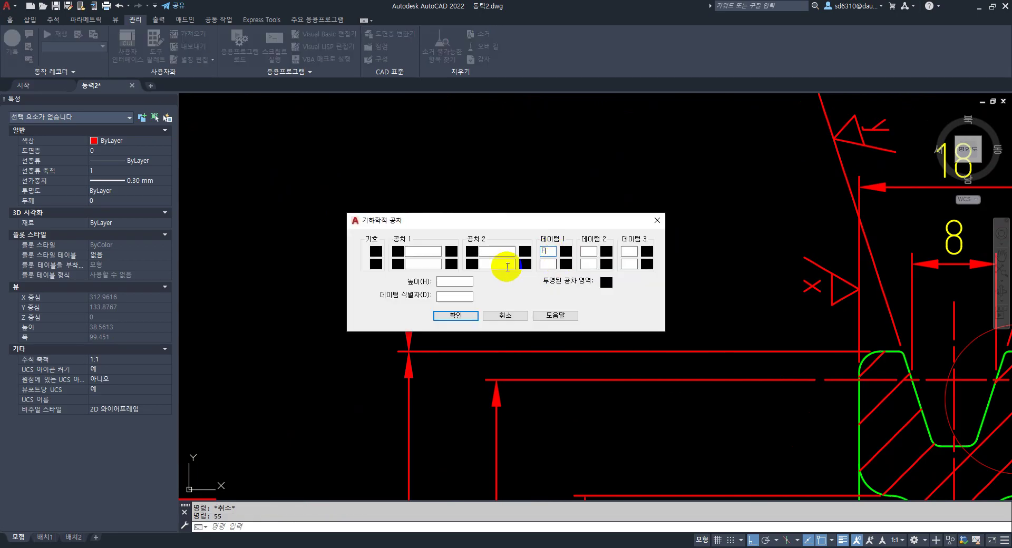
left_click(375, 254)
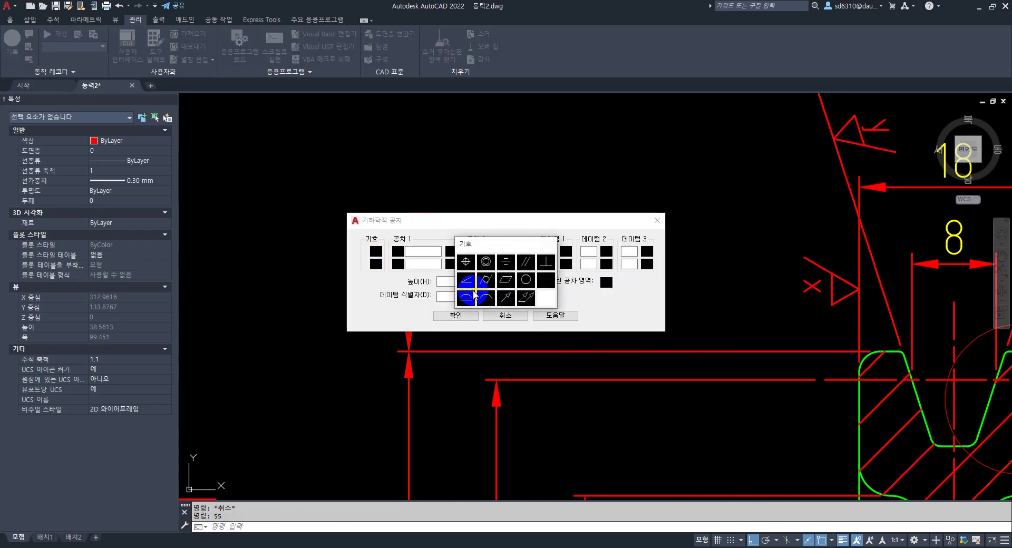
left_click(507, 295)
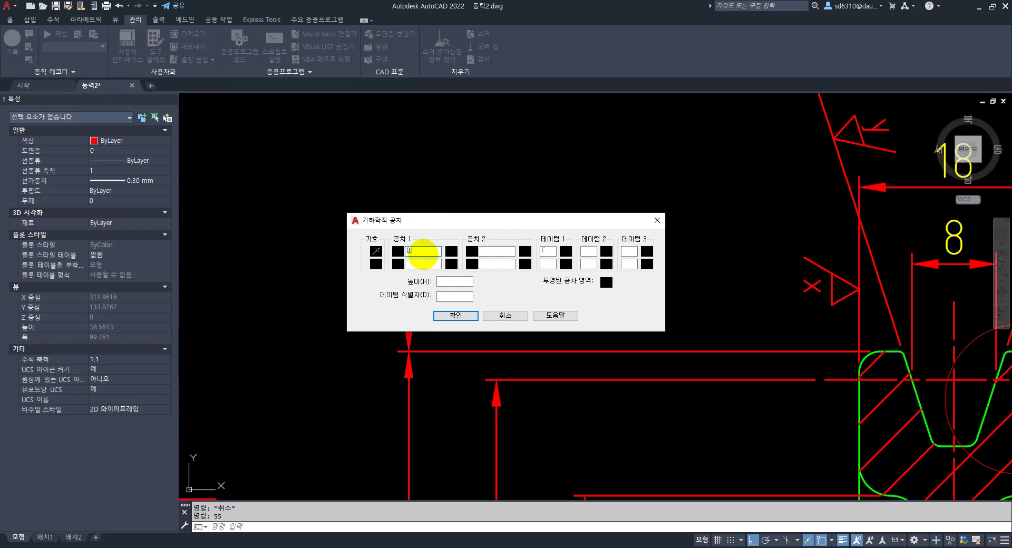
type("0.013")
left_click(456, 315)
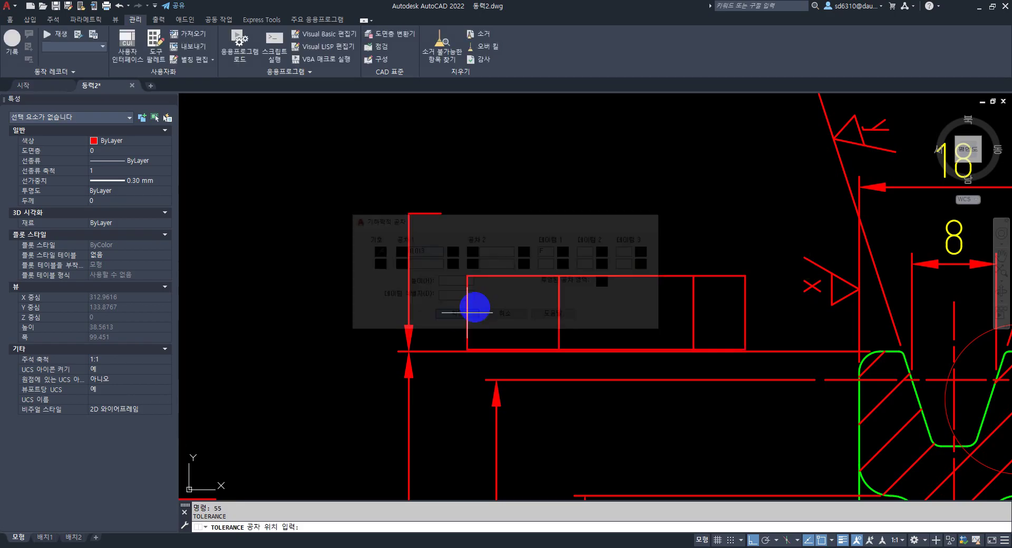
left_click(442, 216)
scroll(490, 258, "down", 5)
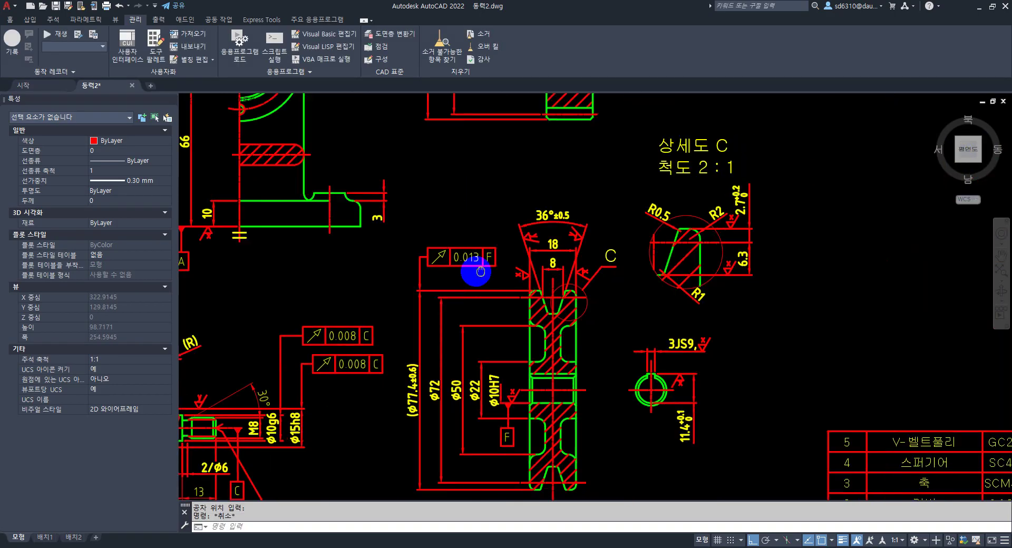
key("Escape")
key("Escape")
Draw a bent leader from the left slanted extension line of the pulley's 36° groove angle up and left, ending in a short horizontal segment.
middle_click_drag(697, 306, 703, 280)
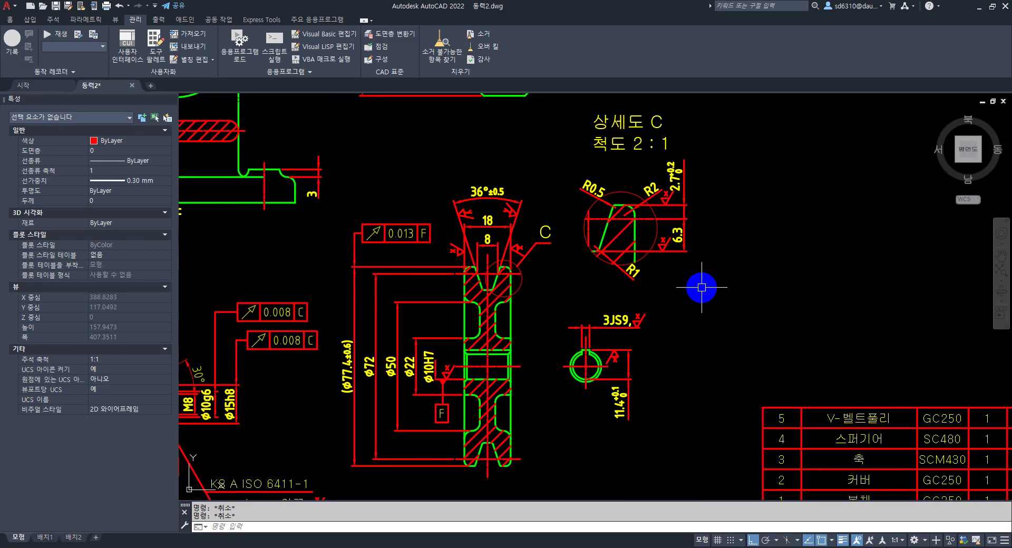
scroll(549, 306, "up", 3)
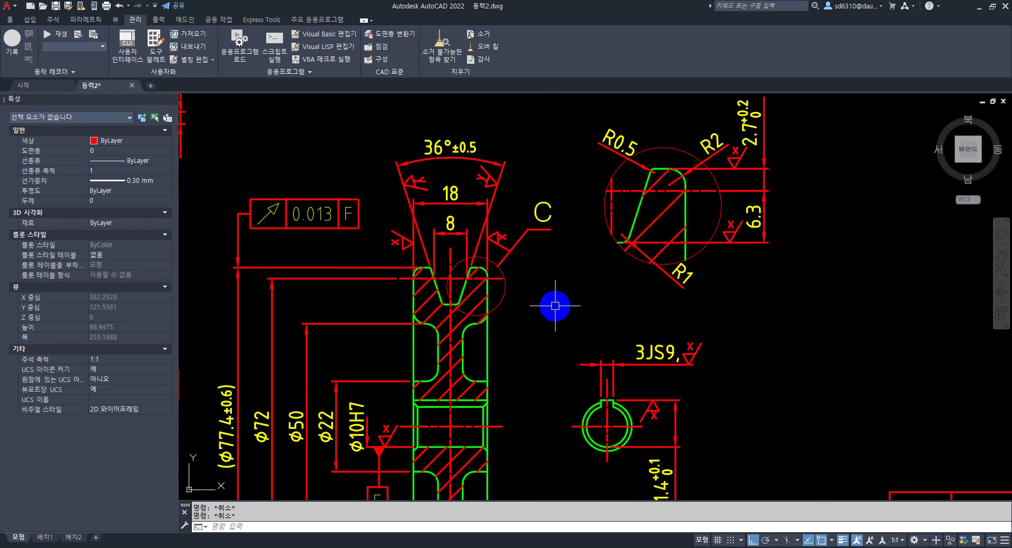
scroll(532, 265, "up", 3)
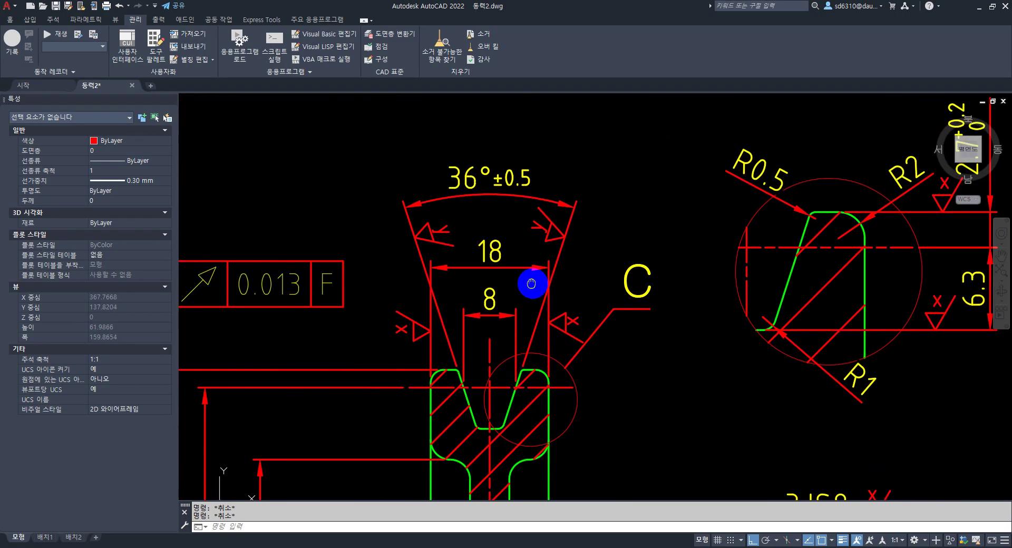
type("l")
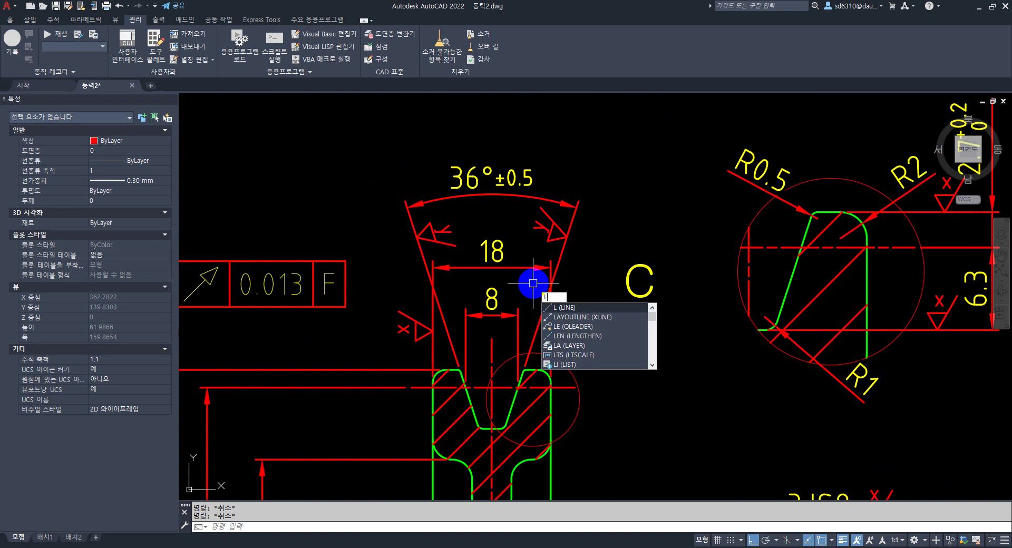
type("e")
key("Return")
scroll(425, 264, "up", 5)
scroll(422, 258, "down", 8)
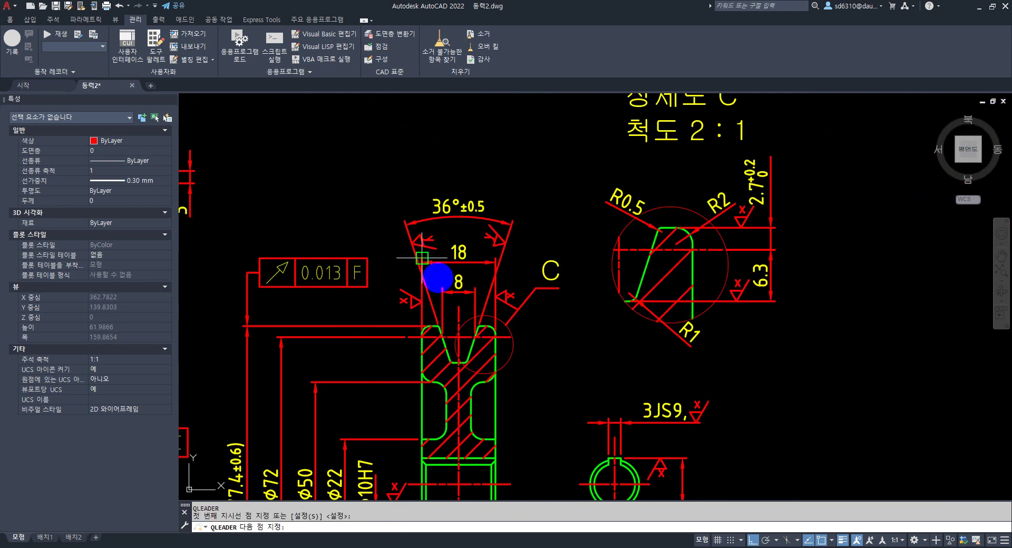
middle_click_drag(422, 258, 496, 305)
left_click(450, 260)
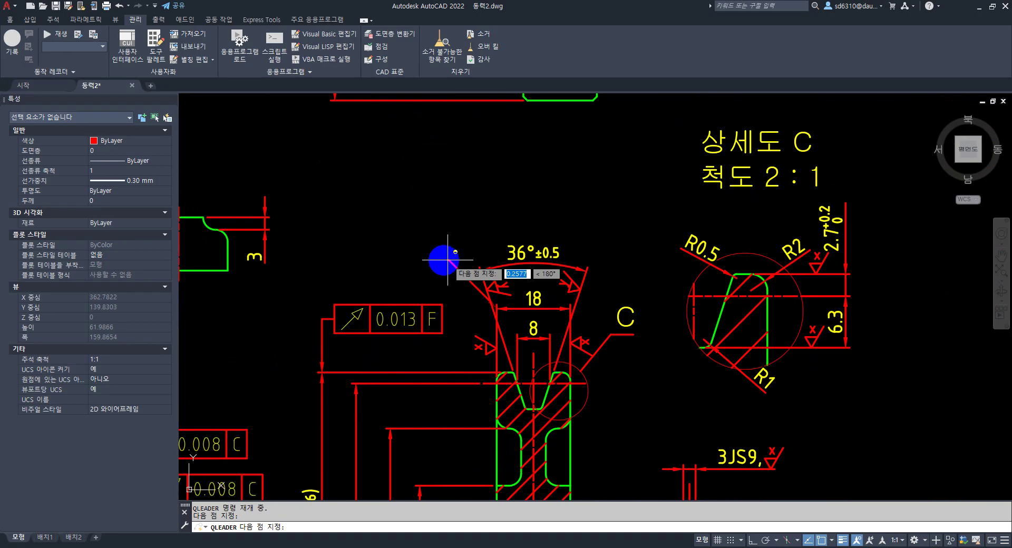
left_click(447, 260)
left_click(432, 260)
key("Escape")
middle_click_drag(457, 294, 464, 290)
Copy the pulley's 0.013 F runout frame from the midpoint of its right edge onto the end of the groove leader.
type("c")
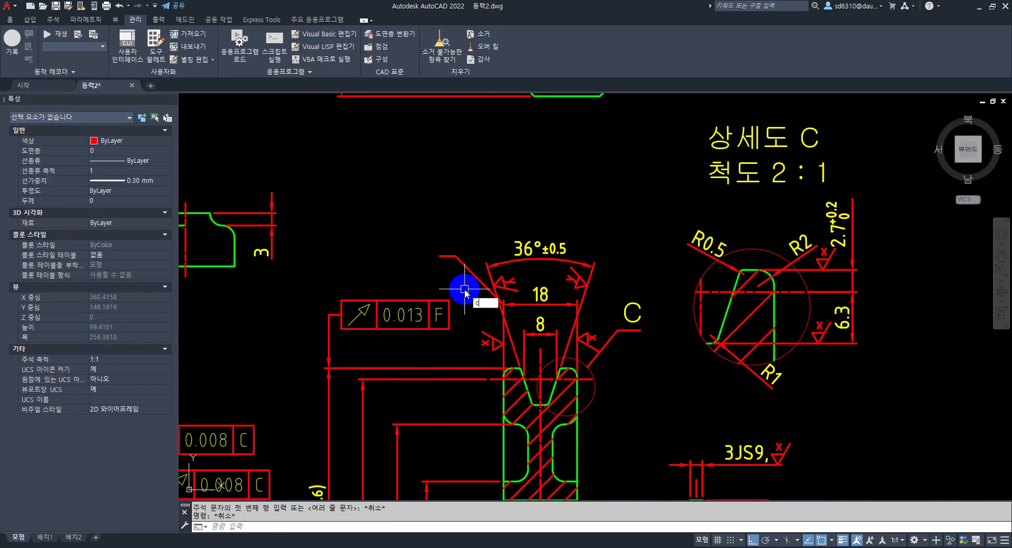
type("o")
key("Return")
left_click(445, 311)
key("Return")
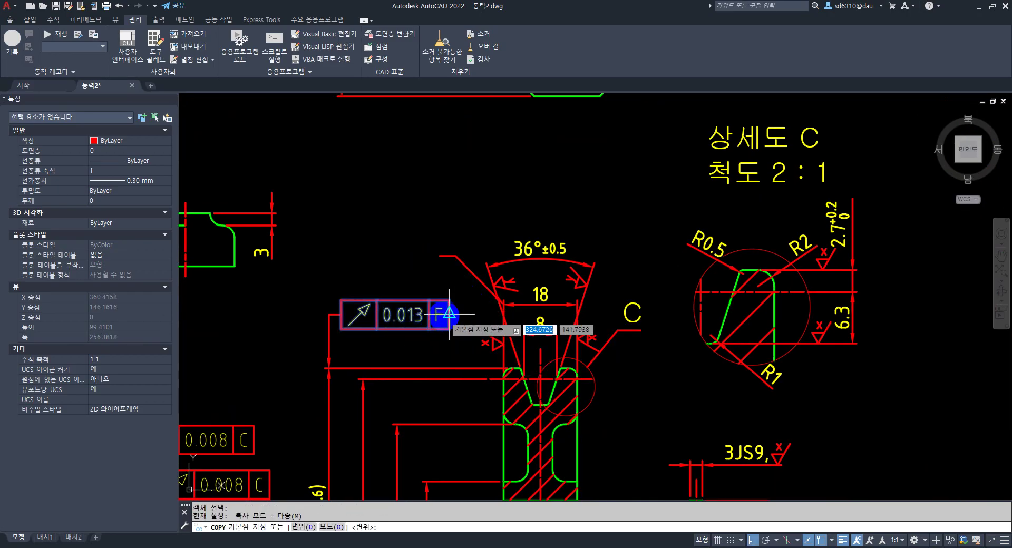
left_click(449, 314)
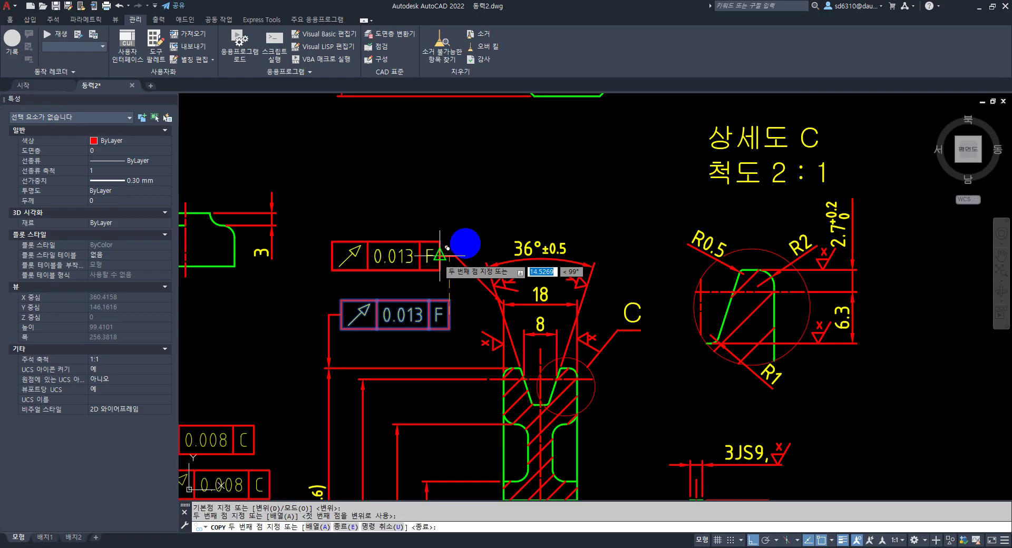
key("Escape")
scroll(527, 222, "down", 4)
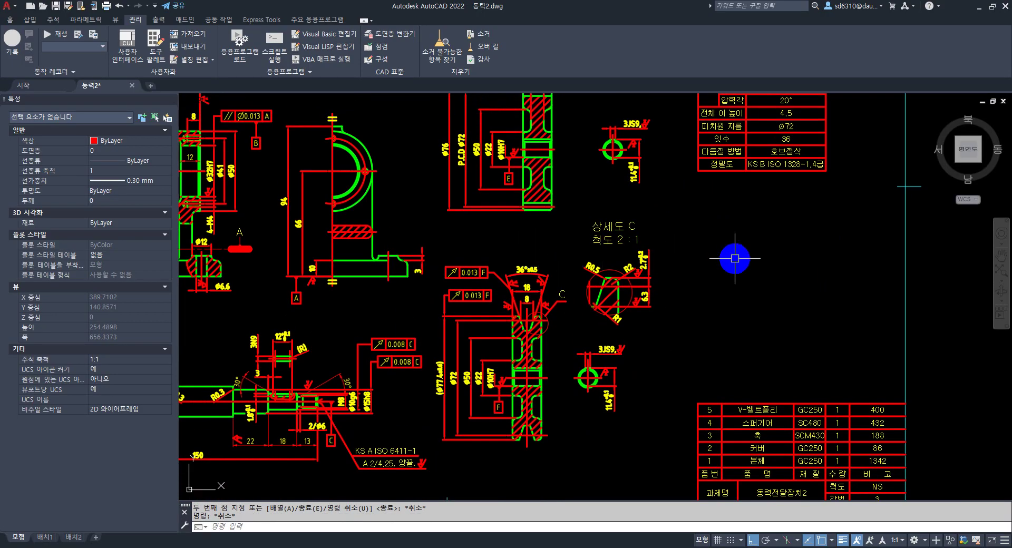
middle_click_drag(728, 301, 780, 336)
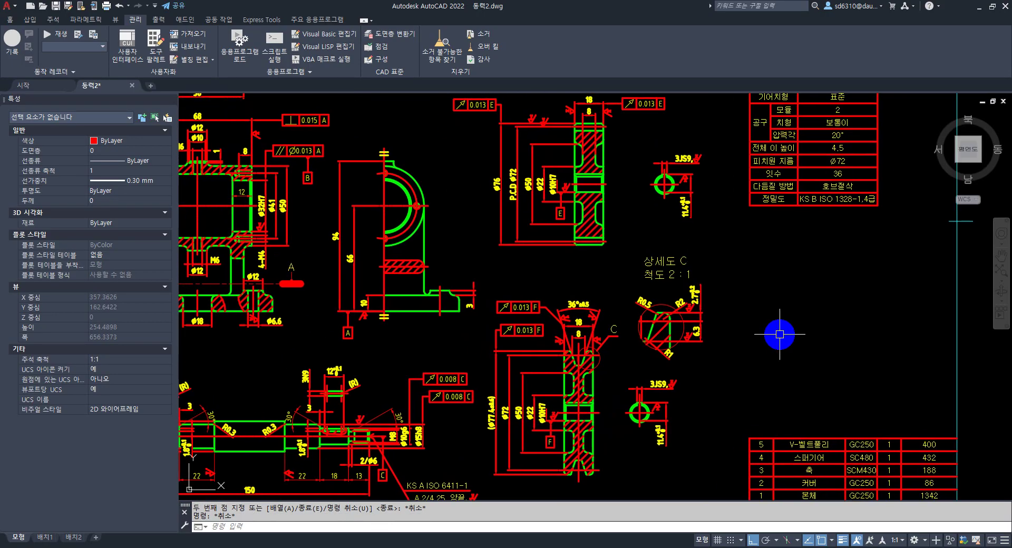
scroll(779, 330, "down", 2)
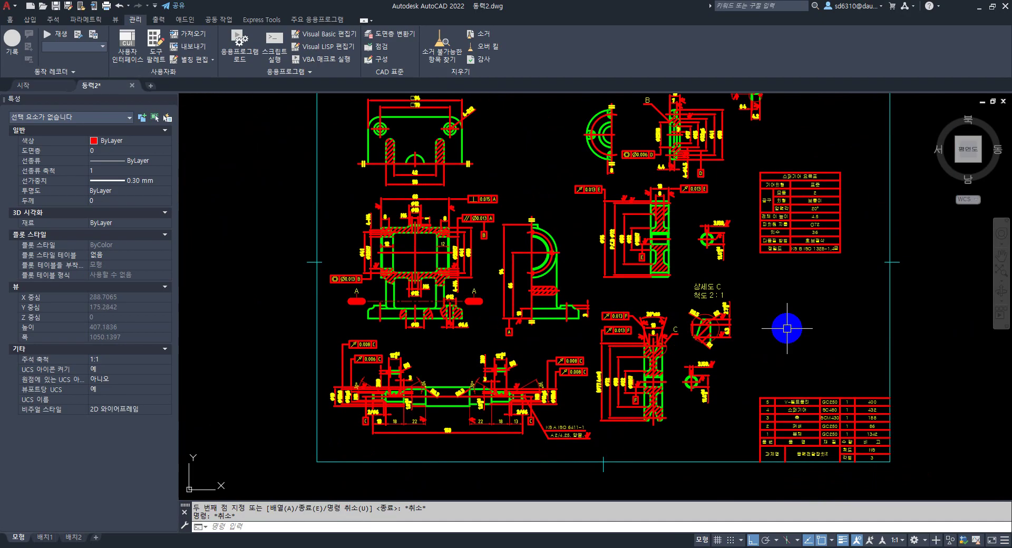
middle_click_drag(792, 308, 784, 333)
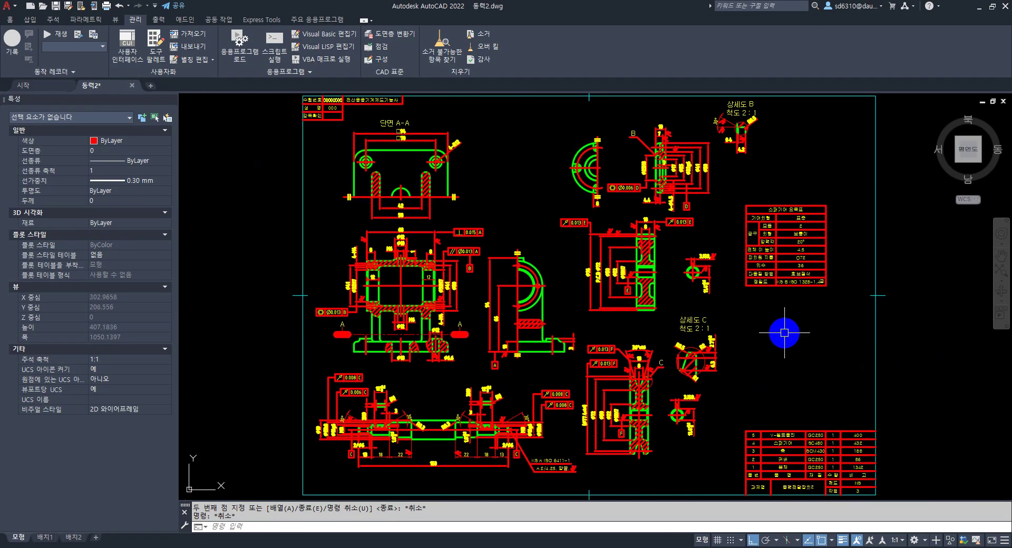
middle_click_drag(785, 335, 780, 337)
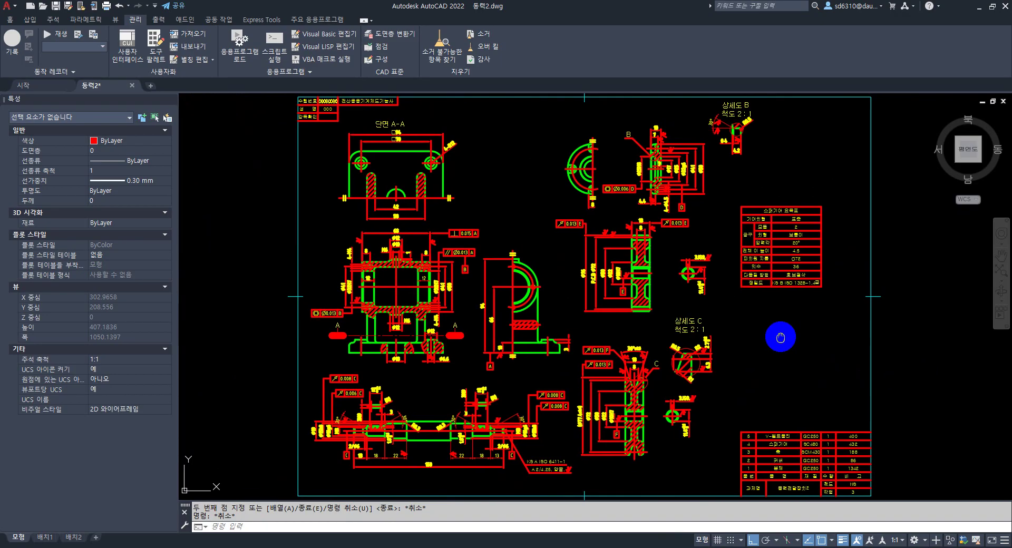